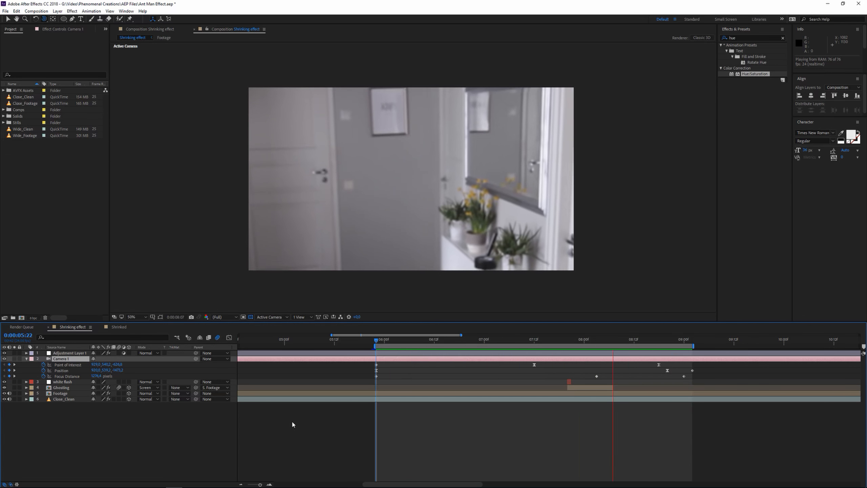
Step: Preview the Shrinking effect composition and park the current time at 0:00:06:23
key("space")
key("space")
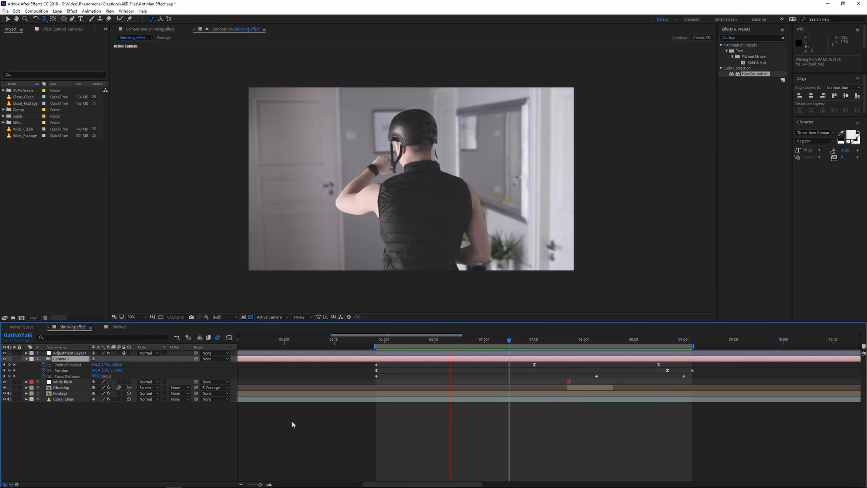
key("space")
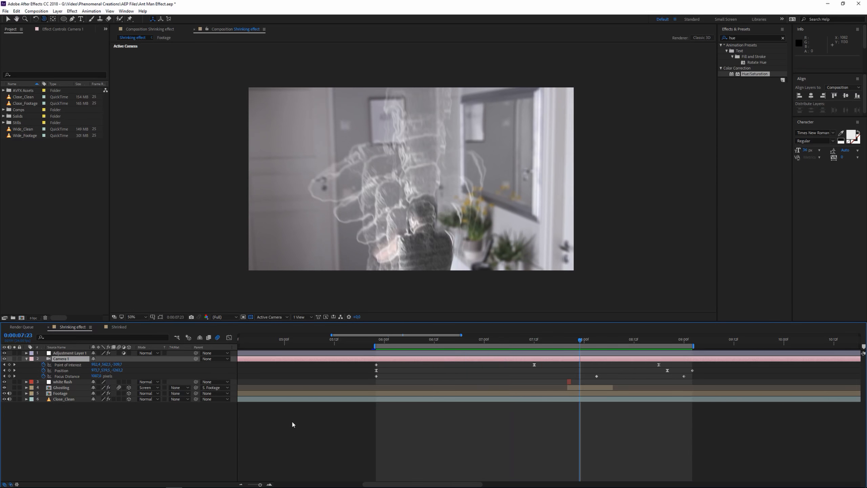
left_click(481, 341)
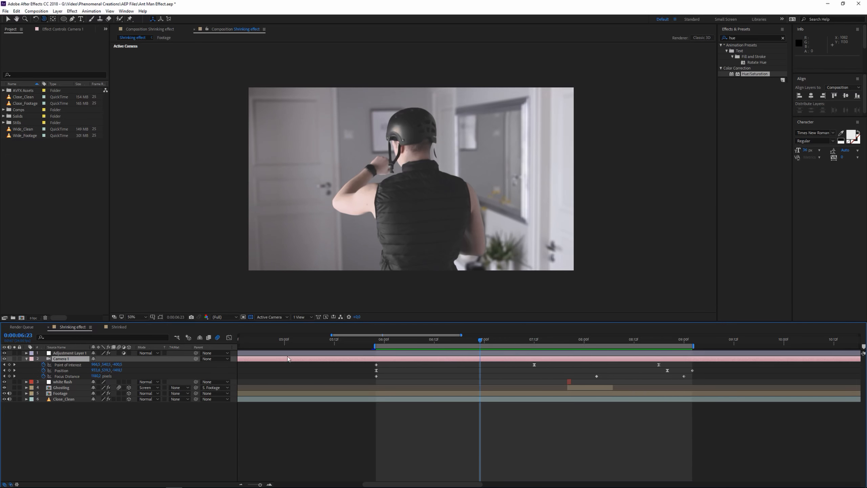
Step: Examine the 3D layer arrangement by orbiting Custom View 1, and return the viewer to Active Camera
left_click(285, 317)
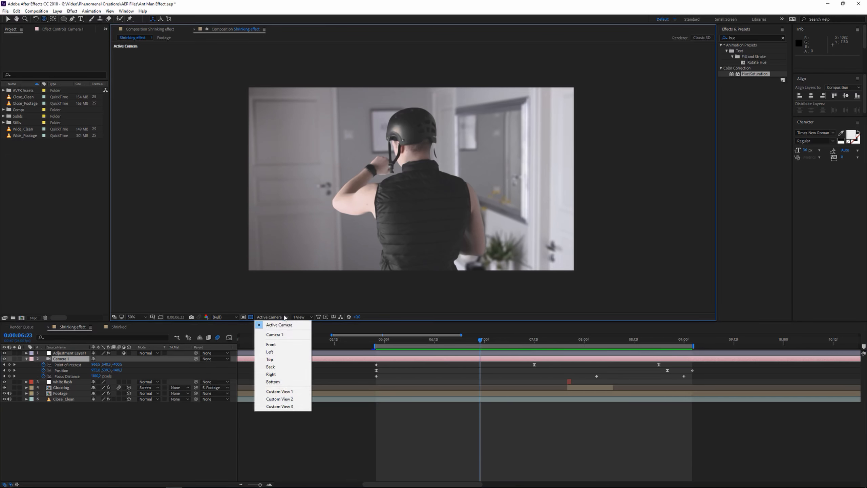
left_click(279, 391)
mouse_move(338, 204)
left_mouse_down()
mouse_move(414, 191)
mouse_move(327, 193)
left_mouse_up()
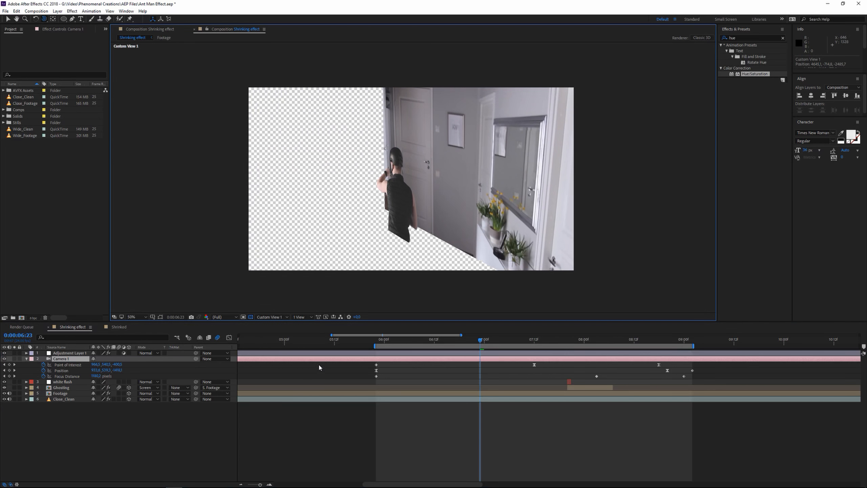
left_click(272, 317)
left_click(282, 325)
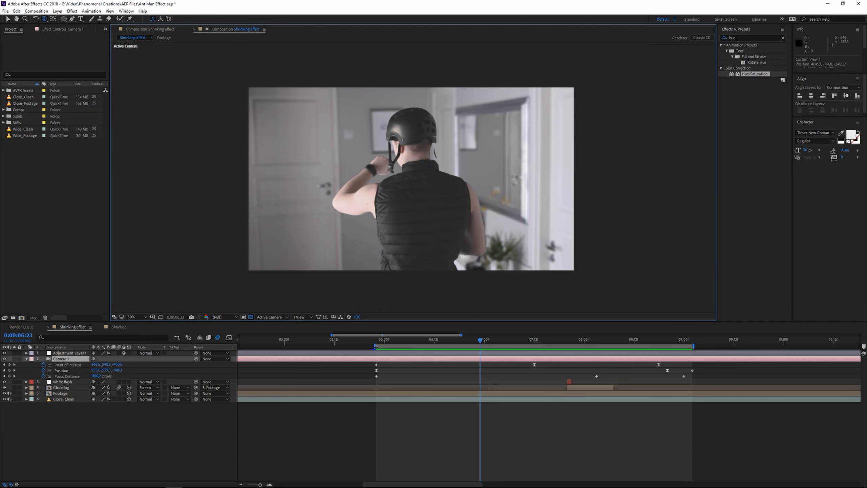
Step: Play the Shrinking effect composition from 0:00:06:00 to review the hand gesture and shrinking moment
left_click(384, 340)
key("space")
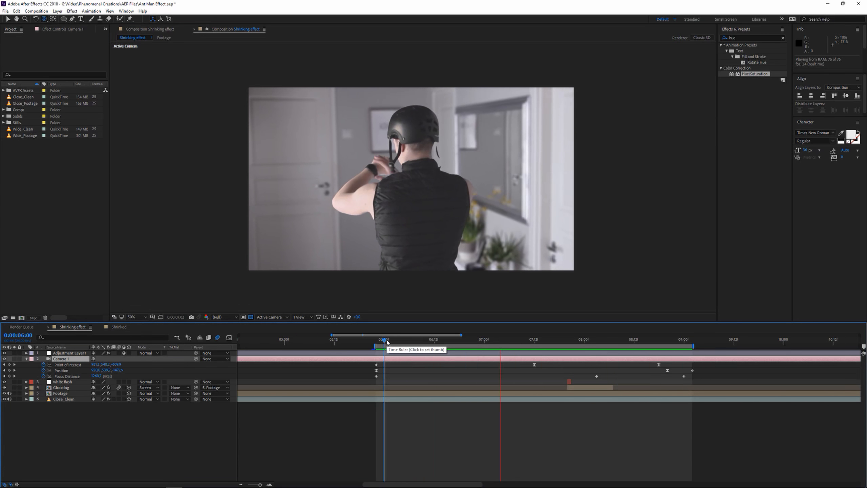
key("space")
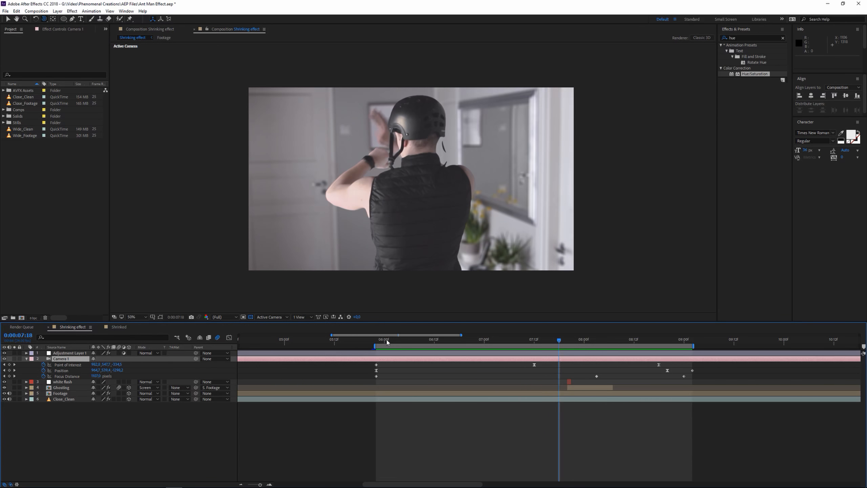
key("space")
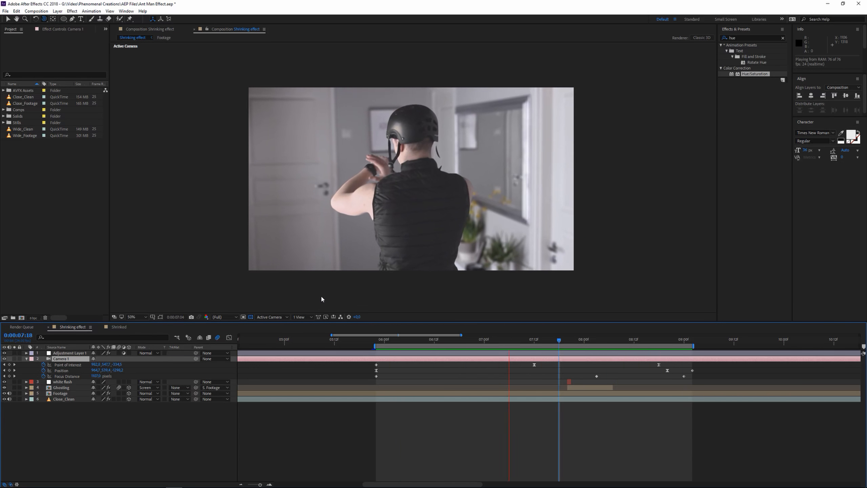
key("space")
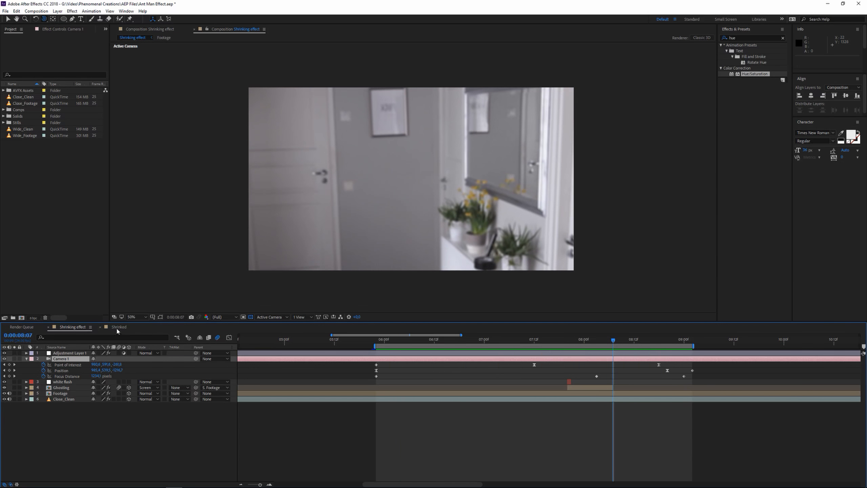
Step: Open the Shrinked composition and preview the opening seconds of the miniature figure shot
left_click(119, 327)
left_click(242, 343)
key("space")
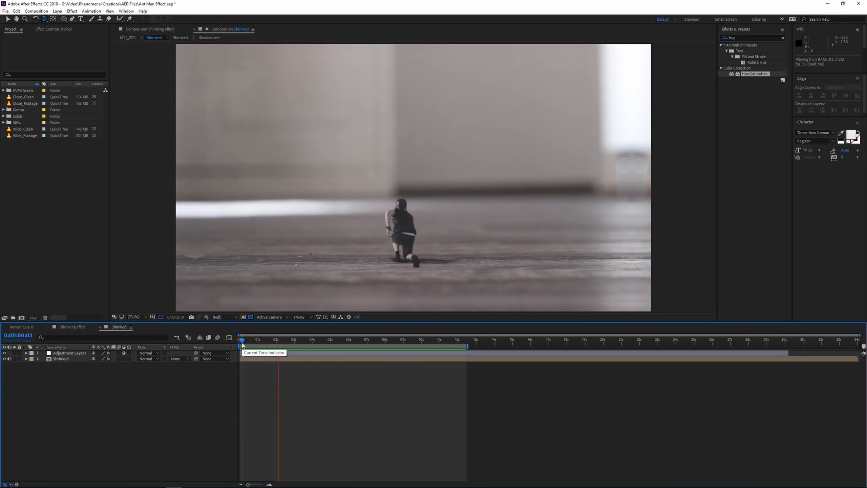
key("space")
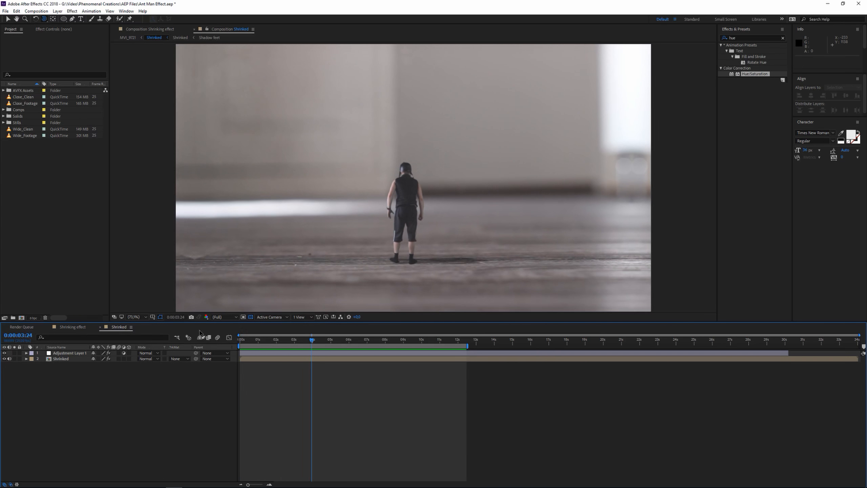
Step: Return to the Shrinking effect composition, collapse the Camera 1 layer's properties and move the current time to 0:00:07:05
left_click(72, 327)
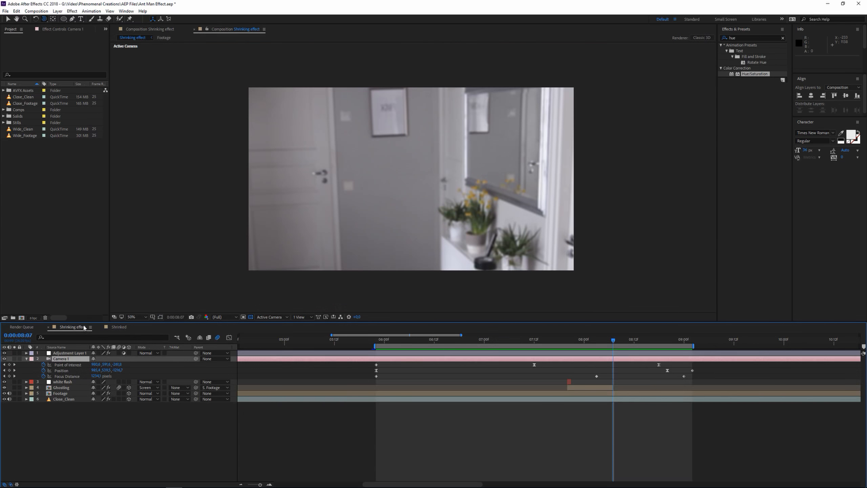
left_click(26, 359)
left_click(34, 397)
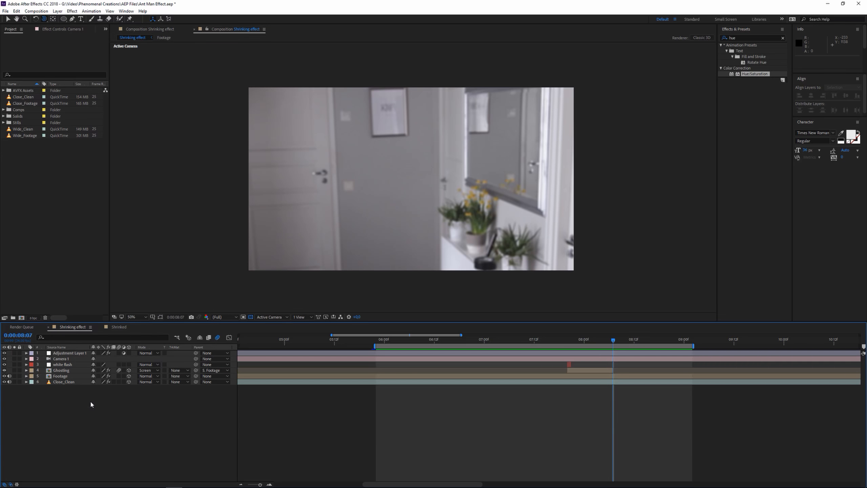
left_click(36, 234)
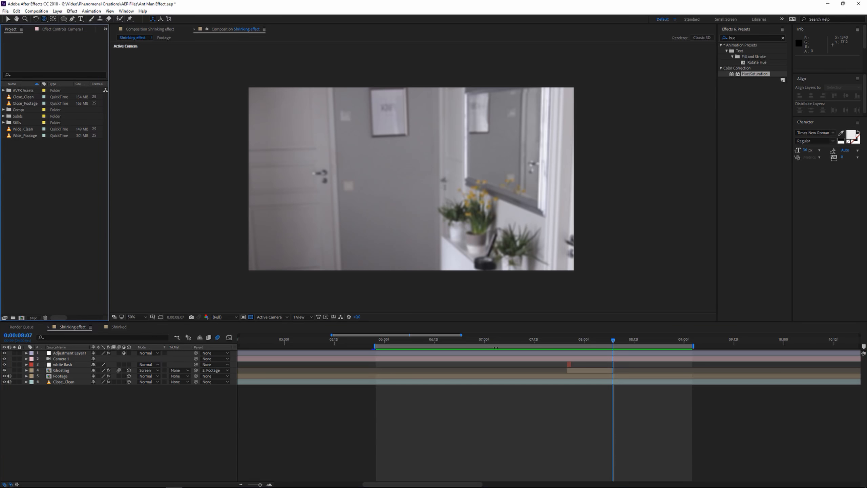
mouse_move(502, 342)
left_mouse_down()
mouse_move(577, 344)
mouse_move(529, 342)
mouse_move(506, 354)
left_mouse_up()
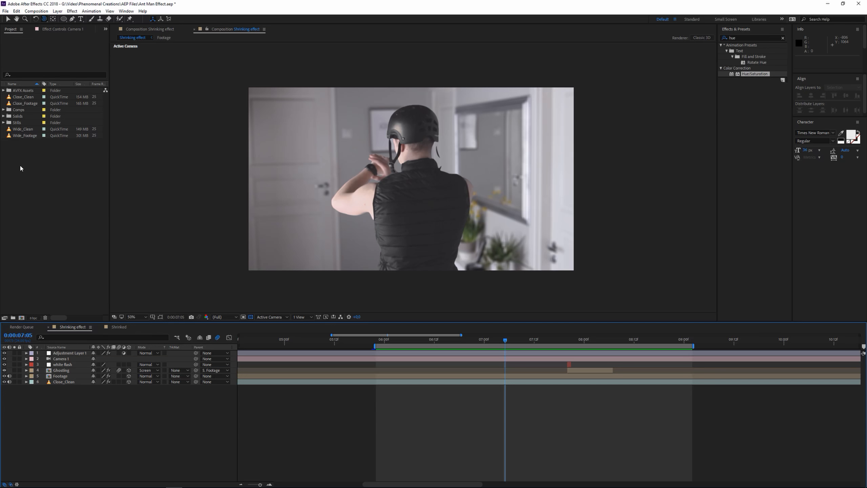
Step: Create a new composition from the Close_Clean clip and rename it "tutorial"
left_click(23, 97)
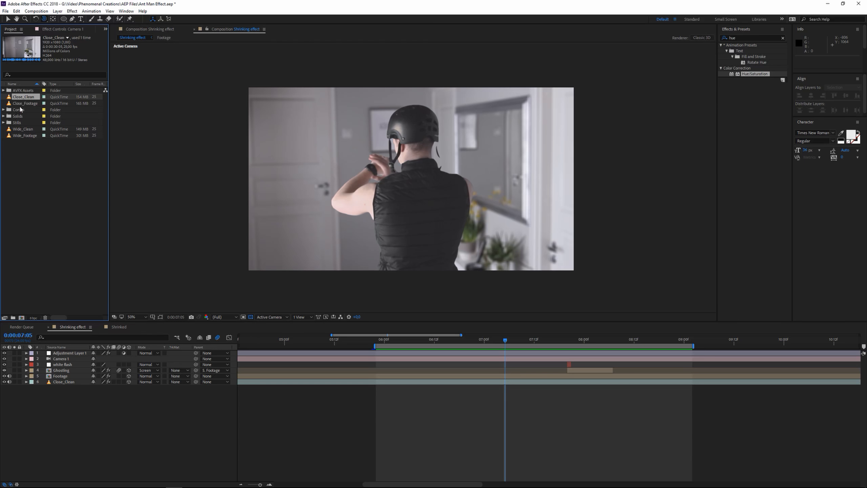
key("Down")
left_click_drag(25, 97, 22, 318)
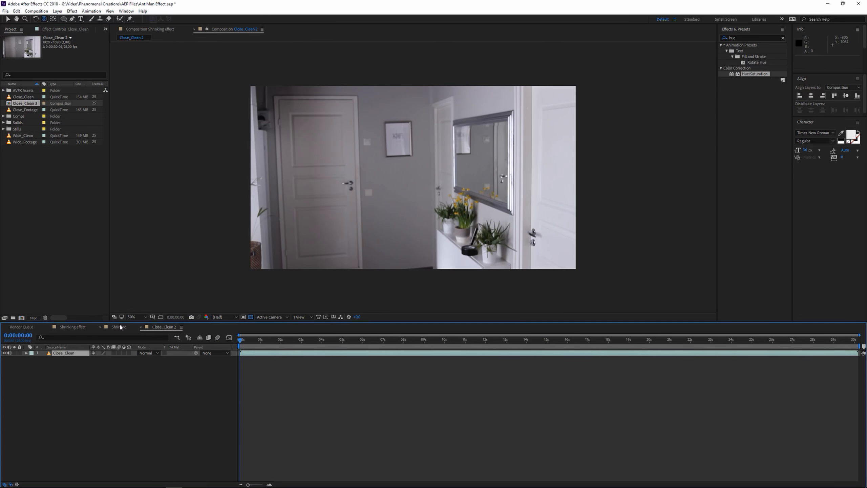
key("ctrl+k")
type("tutorial")
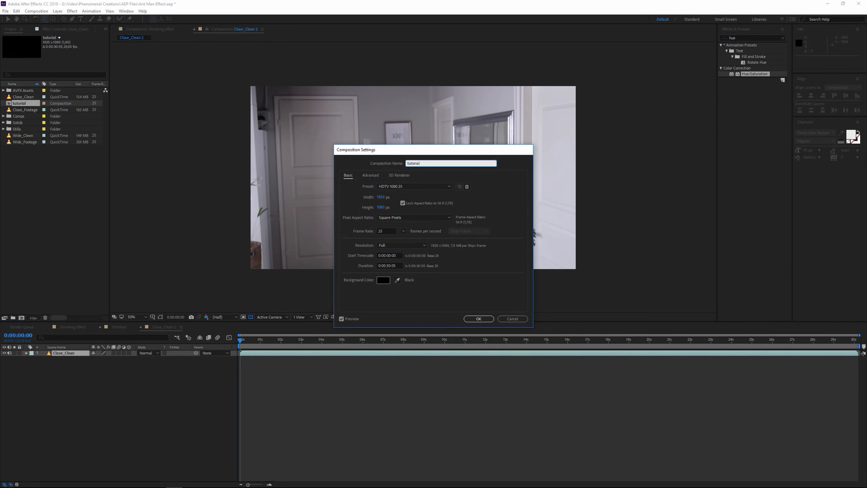
key("Return")
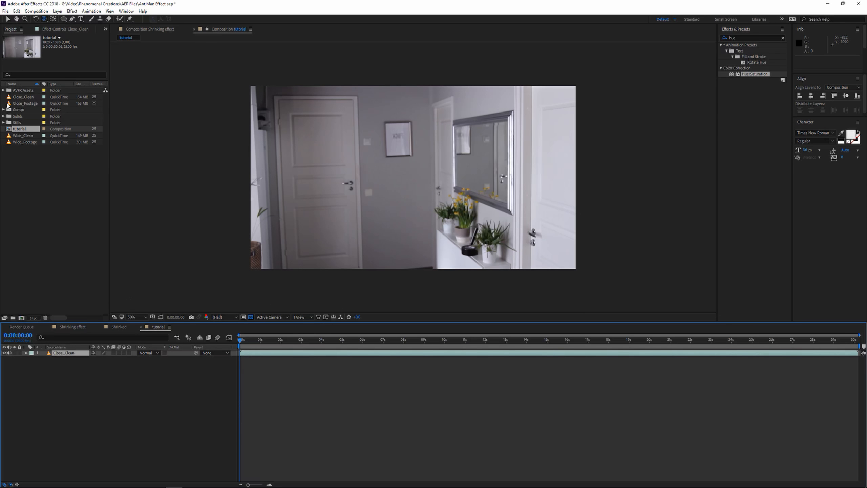
Step: Add the Close_Footage clip above Close_Clean and slide it about 16 seconds 22 frames earlier in time
left_click(31, 103)
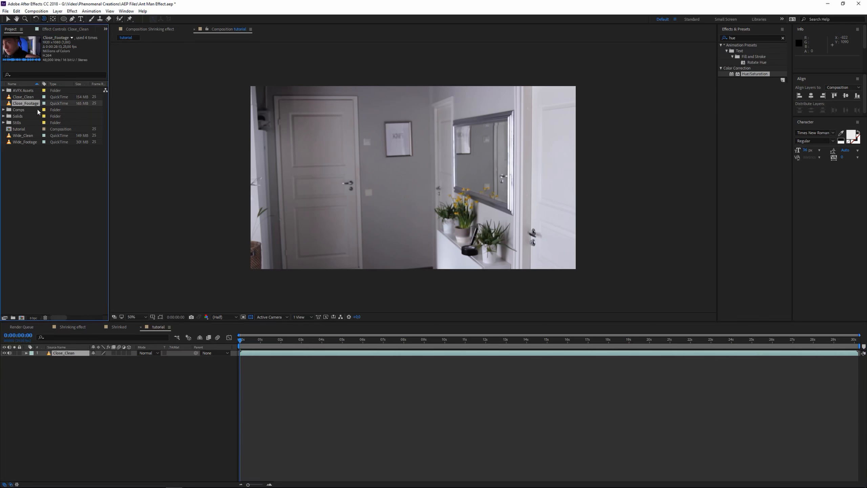
left_click_drag(31, 104, 76, 354)
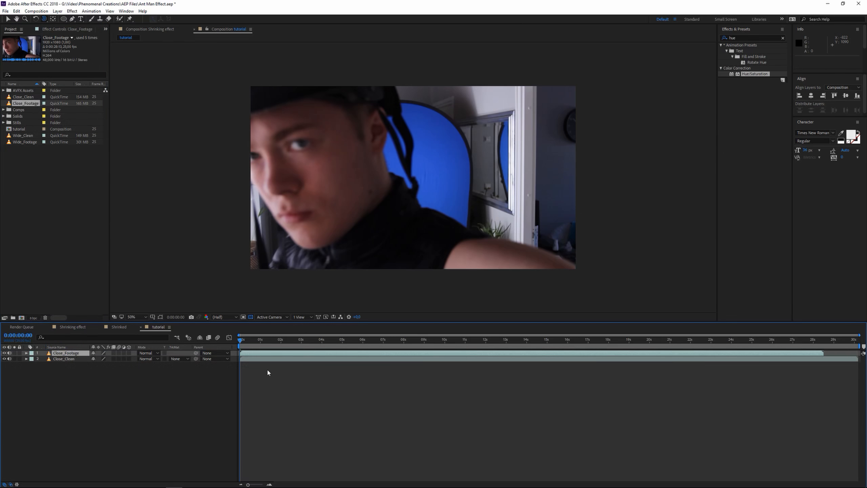
left_click_drag(564, 353, 283, 372)
Step: Shorten the tutorial composition's work area so that it ends just past 4 seconds
left_click_drag(241, 344, 319, 359)
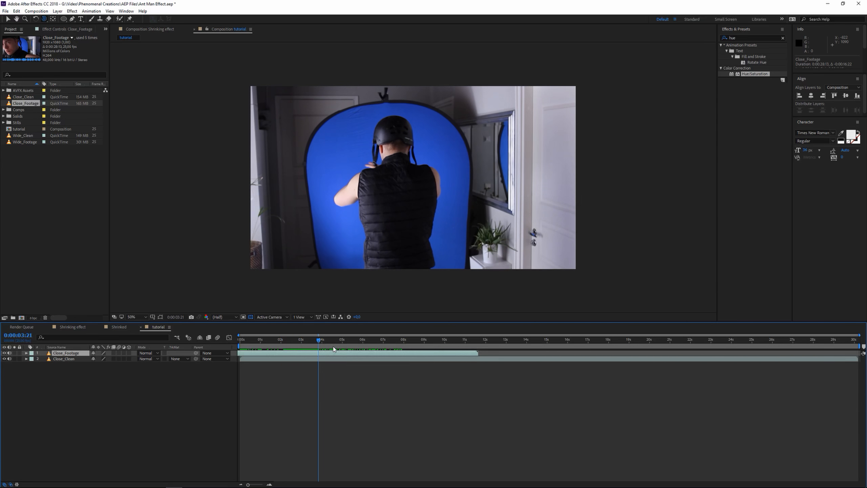
key("n")
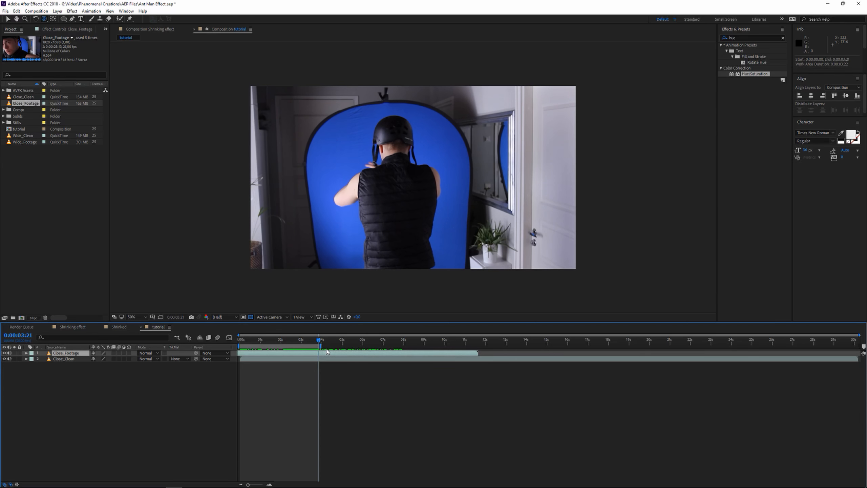
left_click_drag(323, 346, 457, 347)
Step: Preview the tutorial composition from the start and compare Close_Footage with the clean plate by toggling its visibility
left_click(260, 341)
scroll(260, 341, "up", 2)
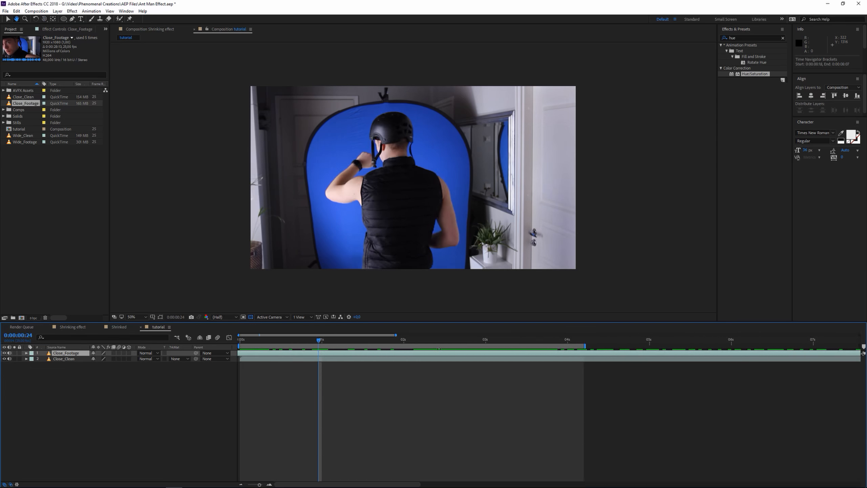
left_click(240, 339)
key("space")
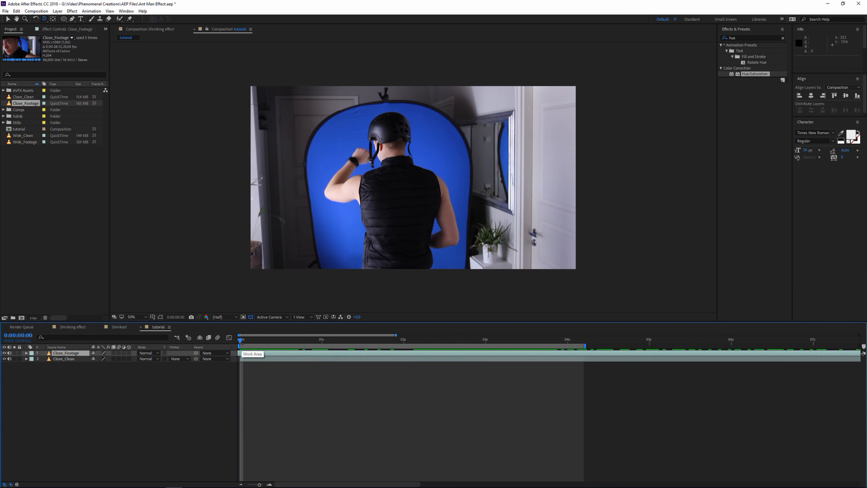
key("space")
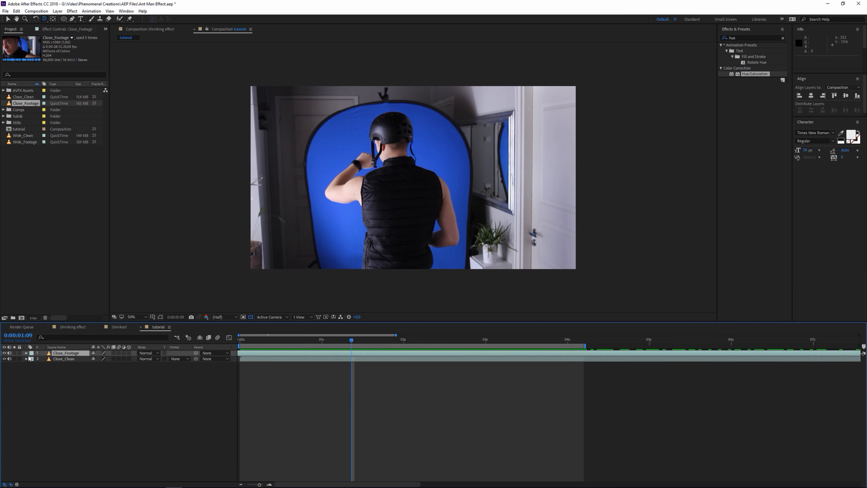
left_click(5, 353)
left_click(4, 353)
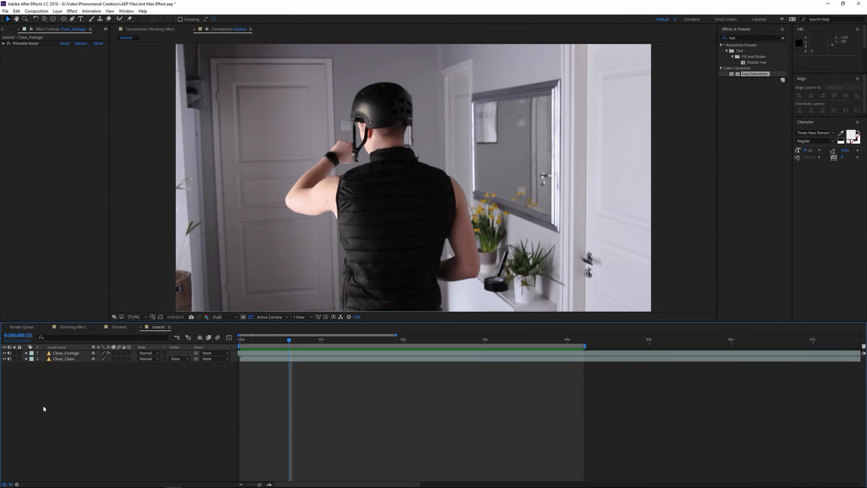
Step: Compare the keyed Close_Footage against the clean plate by toggling its visibility, and scrub to 0:00:02:17
left_click(4, 353)
left_click(4, 353)
left_click(5, 353)
left_click(4, 353)
left_click_drag(292, 343, 469, 340)
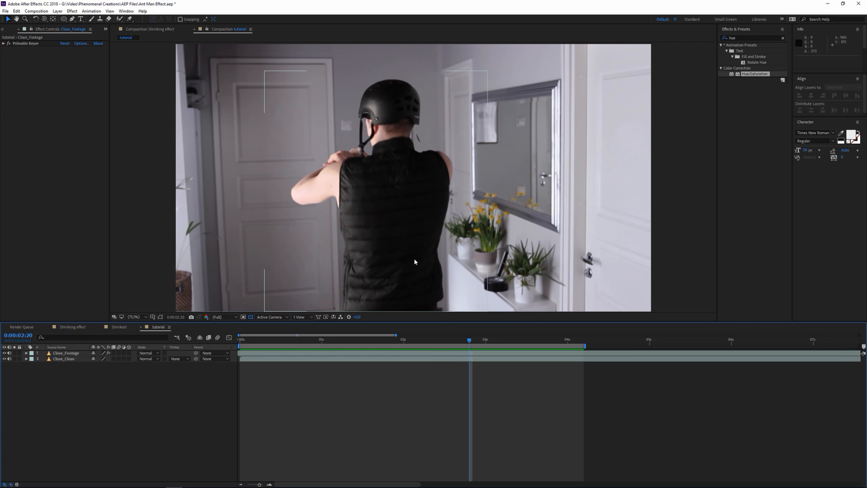
mouse_move(450, 341)
left_mouse_down()
mouse_move(469, 340)
mouse_move(460, 339)
left_mouse_up()
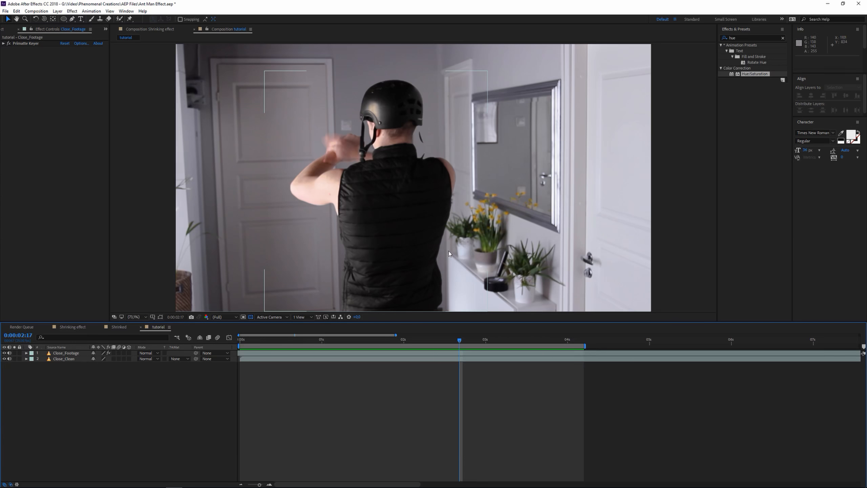
Step: Move the Close_Footage layer's anchor point slightly down and to the right on the actor's back
key("h")
left_click_drag(449, 256, 451, 241)
key("v")
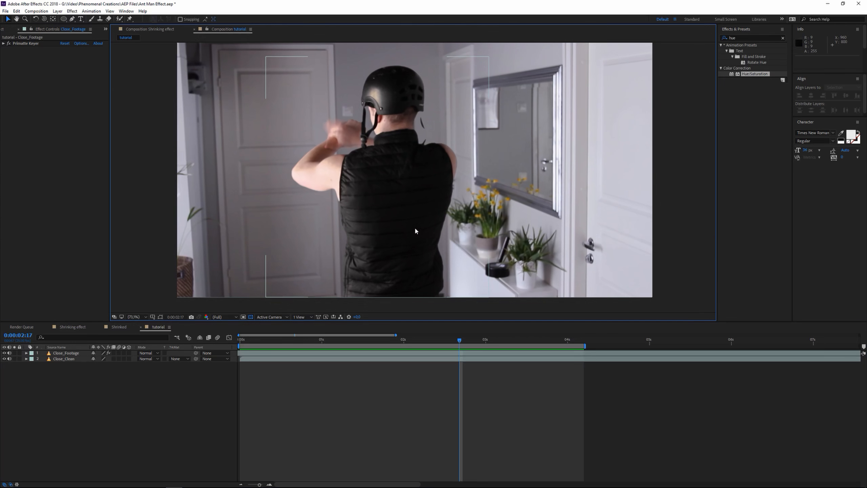
left_click(436, 247)
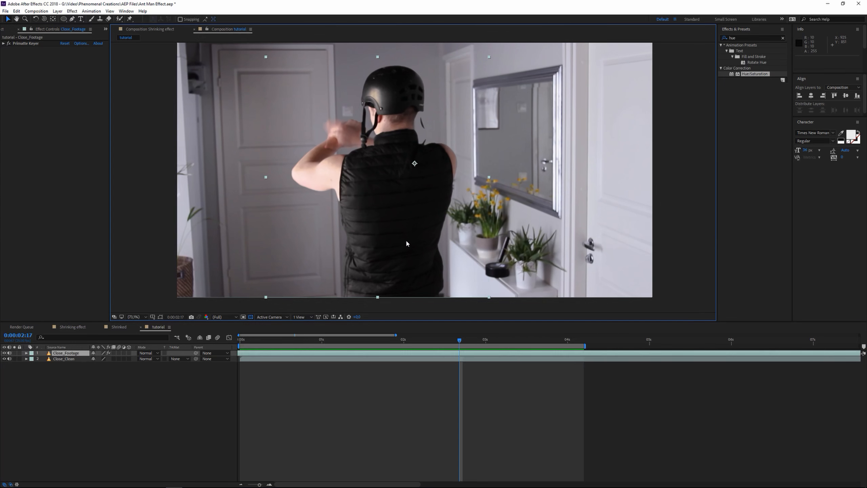
left_click_drag(406, 244, 410, 232)
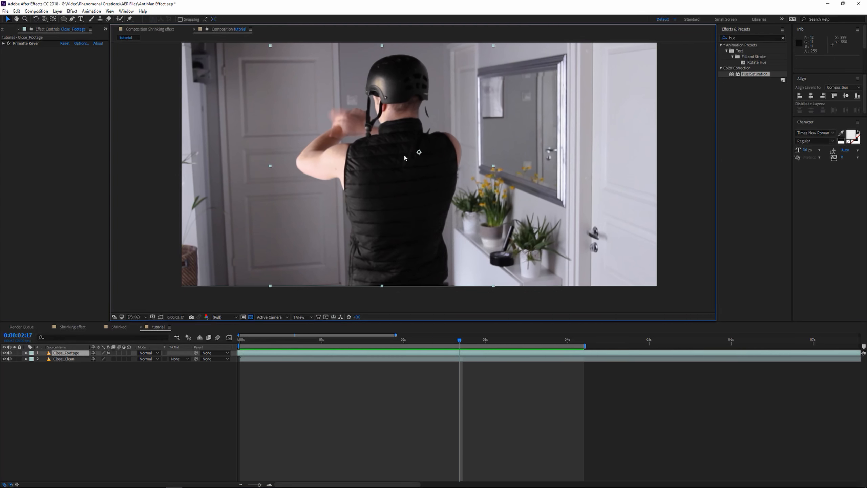
key("y")
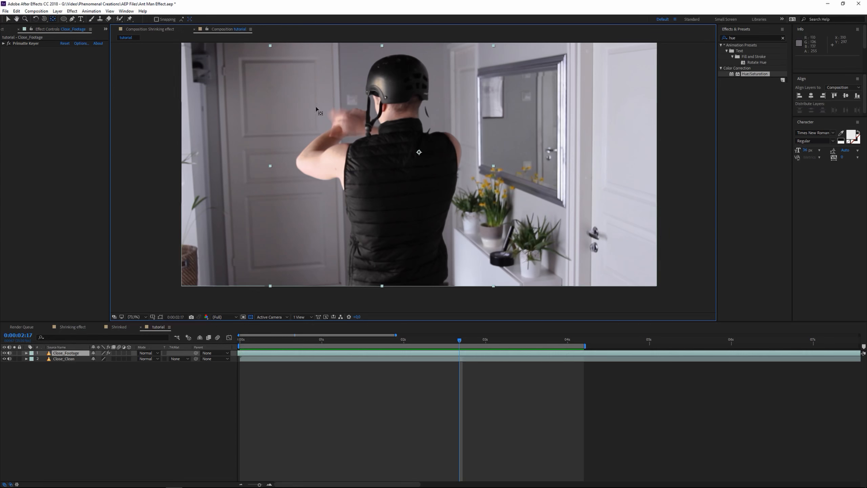
mouse_move(419, 152)
left_mouse_down()
mouse_move(407, 165)
mouse_move(411, 182)
mouse_move(386, 189)
mouse_move(319, 174)
mouse_move(359, 100)
mouse_move(438, 124)
mouse_move(459, 141)
mouse_move(433, 160)
left_mouse_up()
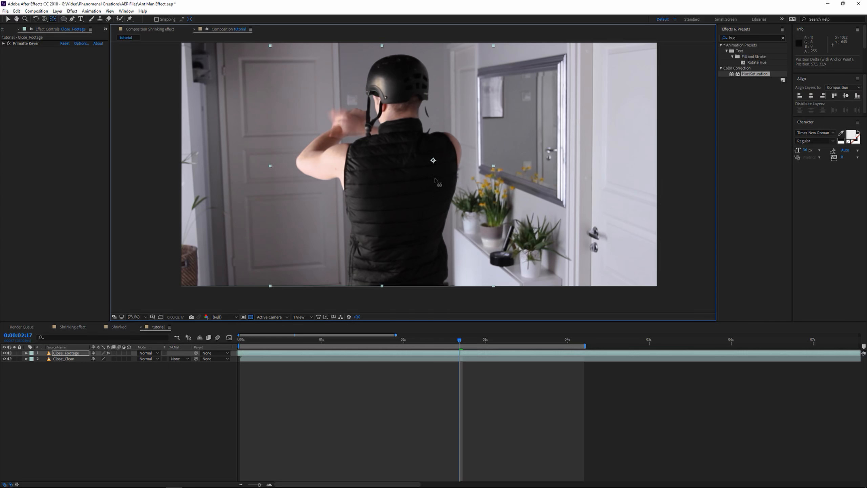
Step: Try scaling Close_Footage about an anchor point placed on the wall beside the actor's head, and undo the scaling
left_click_drag(434, 161, 460, 94)
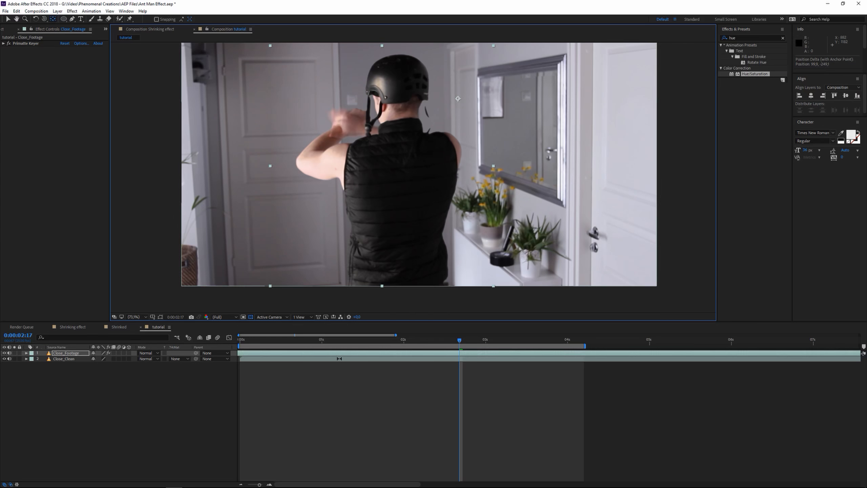
key("s")
left_click_drag(102, 358, 106, 360)
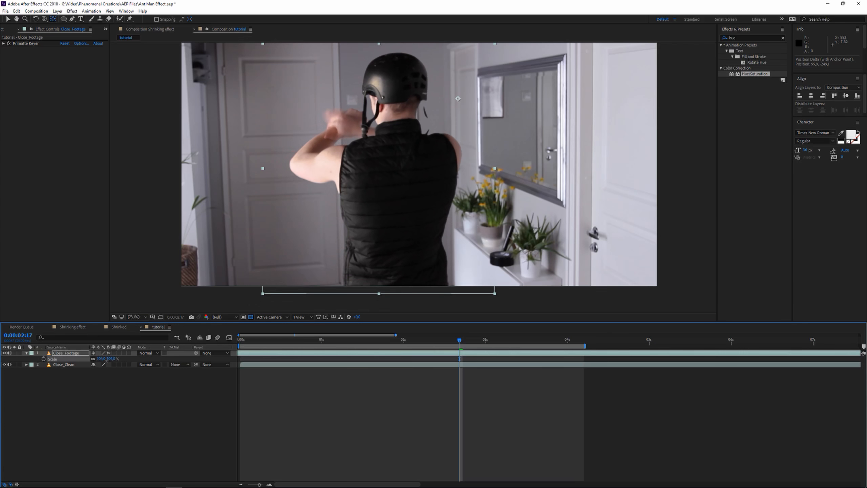
left_click_drag(106, 359, 79, 362)
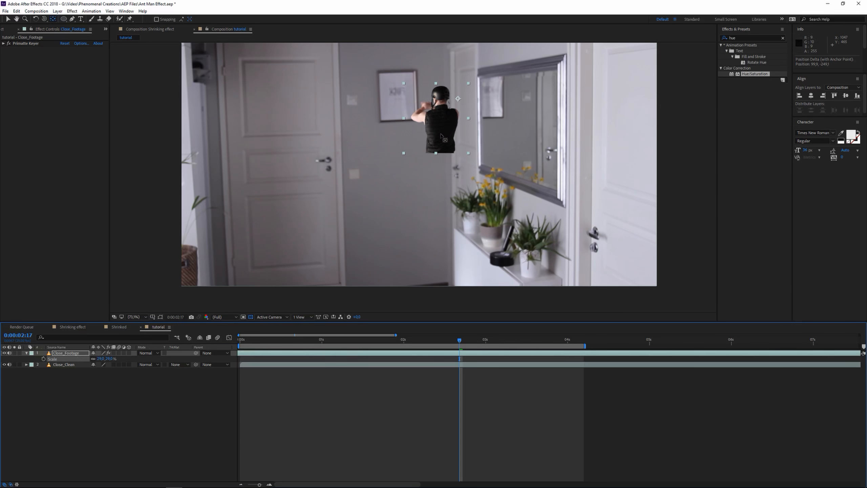
key("ctrl+z")
Step: Move the Close_Footage anchor point below the frame beneath the actor, and keyframe its Scale from 100% at 0:00:02:17 to about 11% at 0:00:02:24
mouse_move(458, 99)
left_mouse_down()
mouse_move(397, 159)
mouse_move(418, 300)
mouse_move(436, 306)
mouse_move(423, 253)
mouse_move(422, 261)
left_mouse_up()
left_click_drag(405, 185, 417, 212)
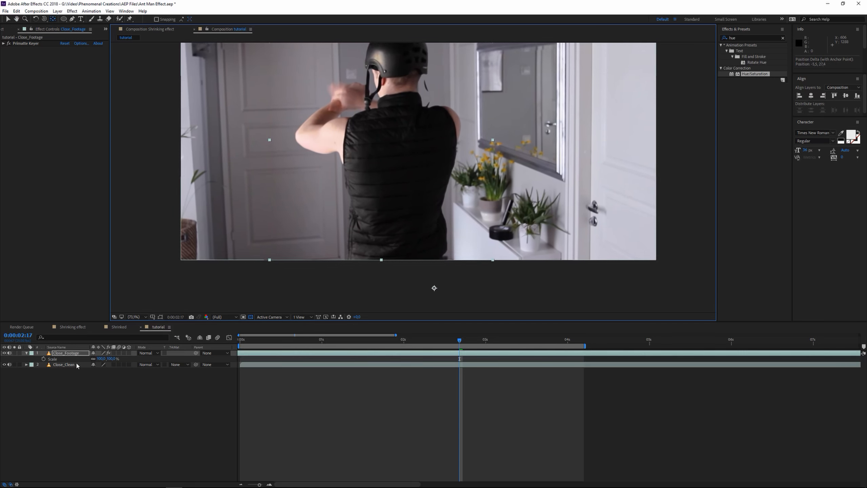
mouse_move(101, 359)
left_mouse_down()
mouse_move(69, 359)
mouse_move(101, 358)
left_mouse_up()
left_click(43, 359)
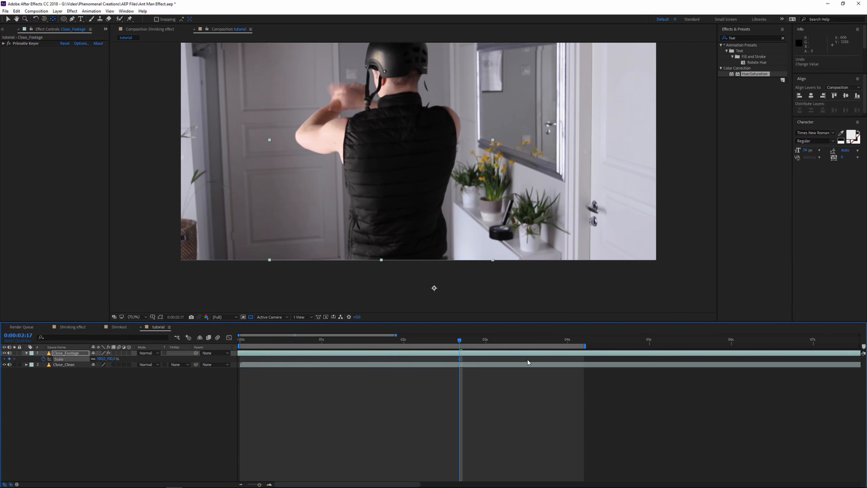
key("space")
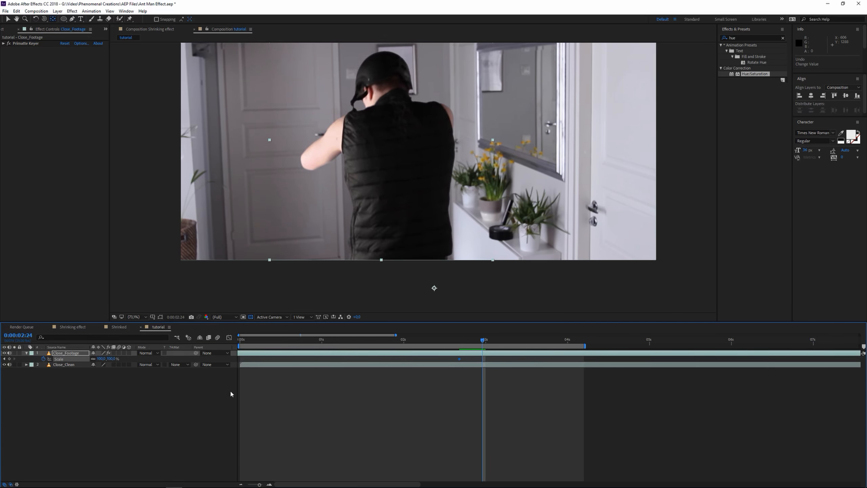
left_click_drag(102, 358, 71, 359)
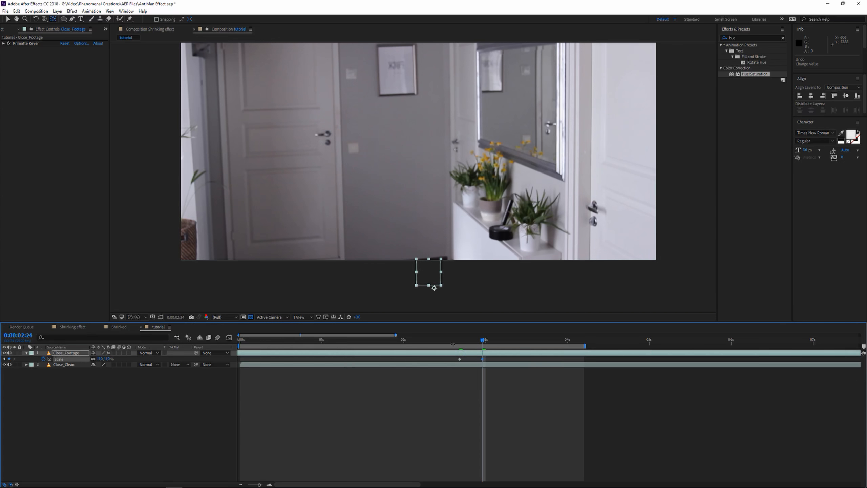
Step: Preview the scale-down animation several times from 0:00:02:15, just before the first Scale keyframe
left_click(456, 340)
key("space")
left_click(452, 341)
key("space")
left_click(453, 341)
key("space")
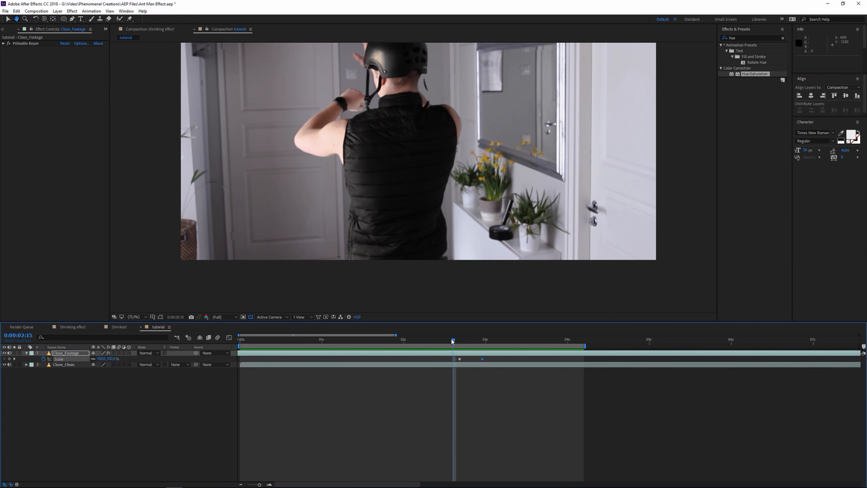
key("space")
Step: Enable motion blur for the Close_Footage layer and for the whole tutorial composition
left_click_drag(453, 341, 459, 340)
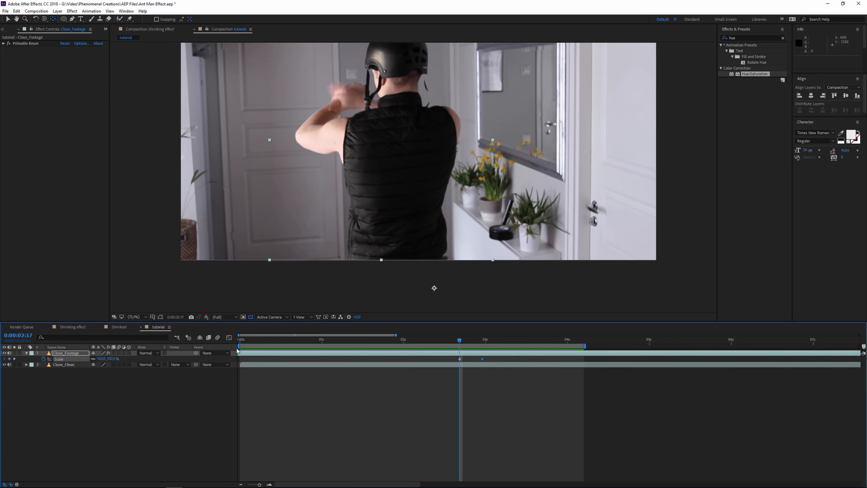
left_click(119, 353)
left_click(217, 338)
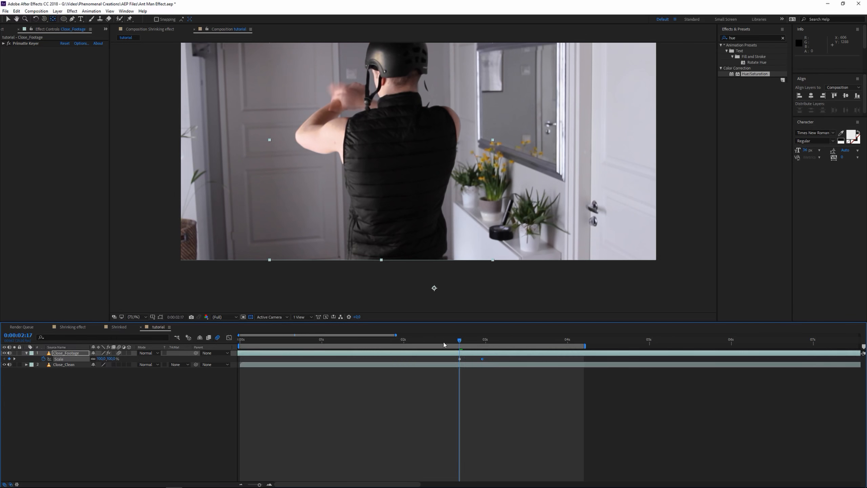
Step: Preview the shrinking animation with motion blur, including a playback from 0:00:02:07 with the full frame in view
left_click(453, 340)
key("space")
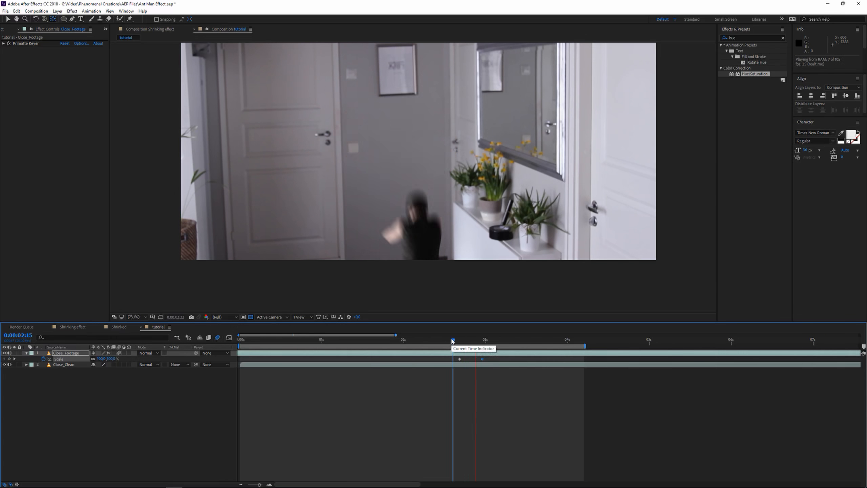
left_click(450, 340)
key("space")
key("space")
left_click_drag(424, 180, 436, 203)
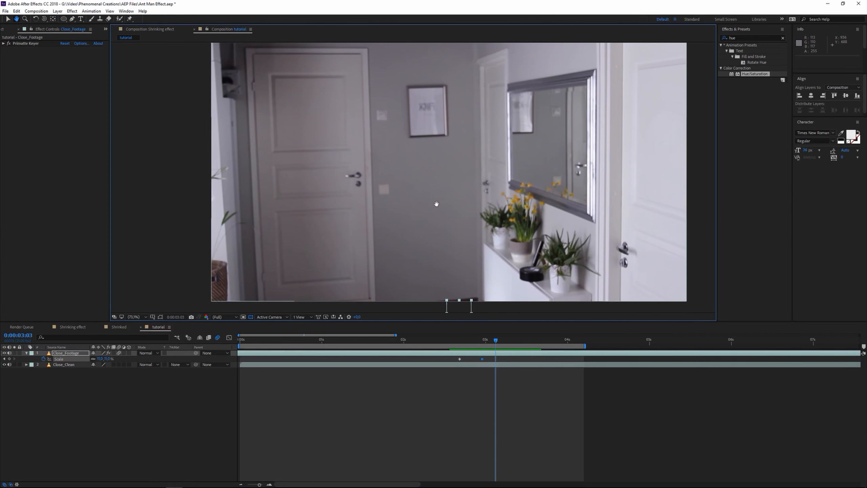
key("comma")
left_click(428, 341)
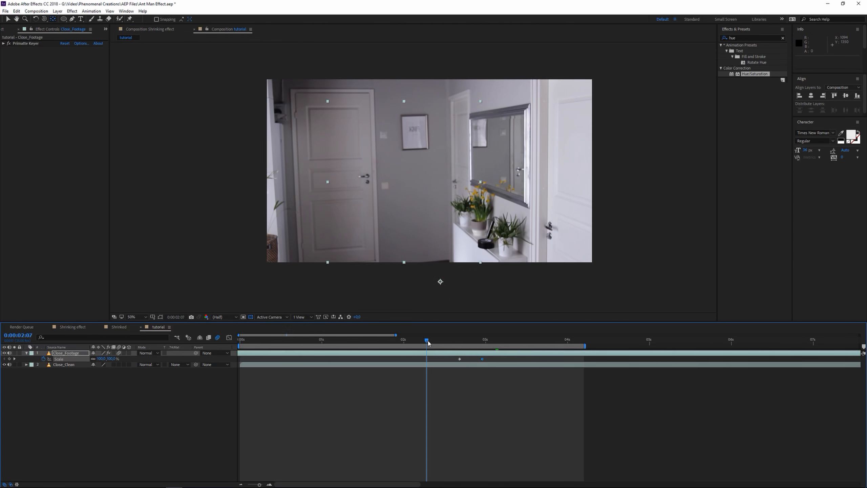
key("space")
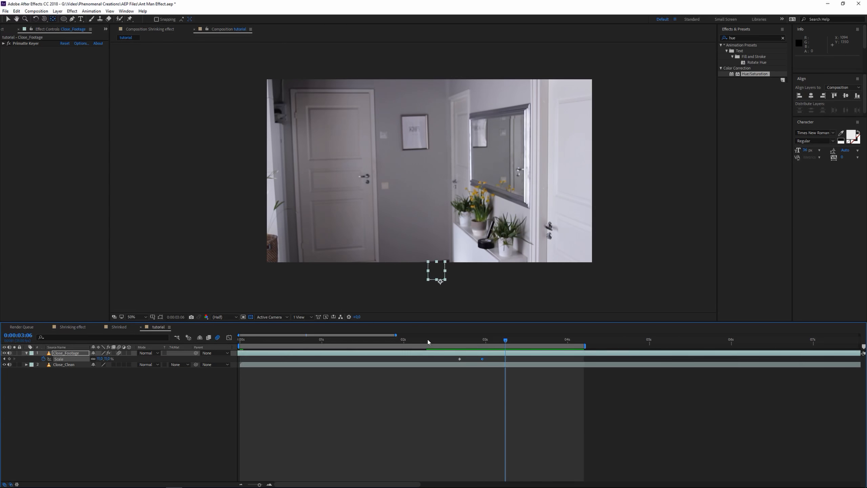
Step: Compare the frames at 0:00:02:17 and 0:00:02:18 at the start of the shrink, ending at 0:00:02:17
left_click_drag(428, 341, 459, 344)
left_click(217, 434)
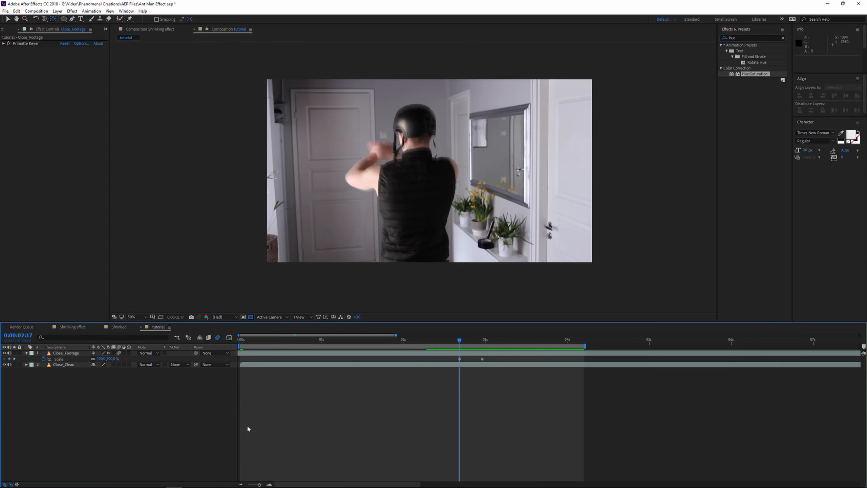
mouse_move(459, 343)
left_mouse_down()
mouse_move(479, 344)
mouse_move(463, 347)
left_mouse_up()
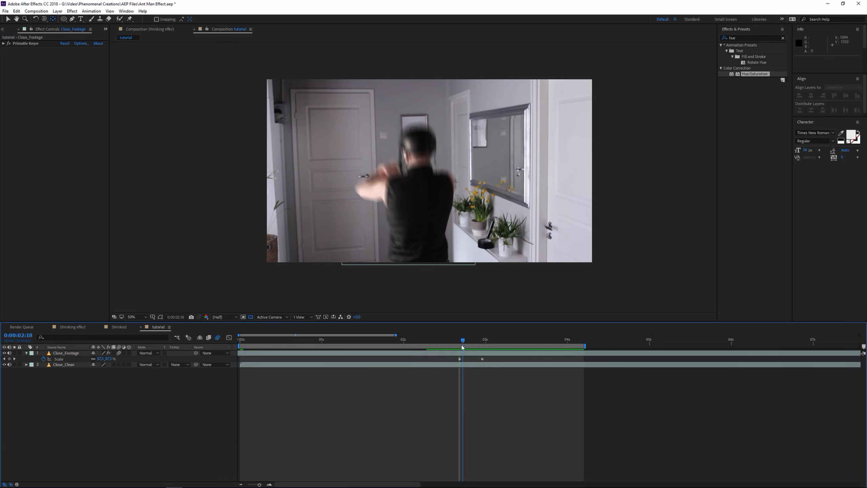
left_click_drag(462, 347, 458, 348)
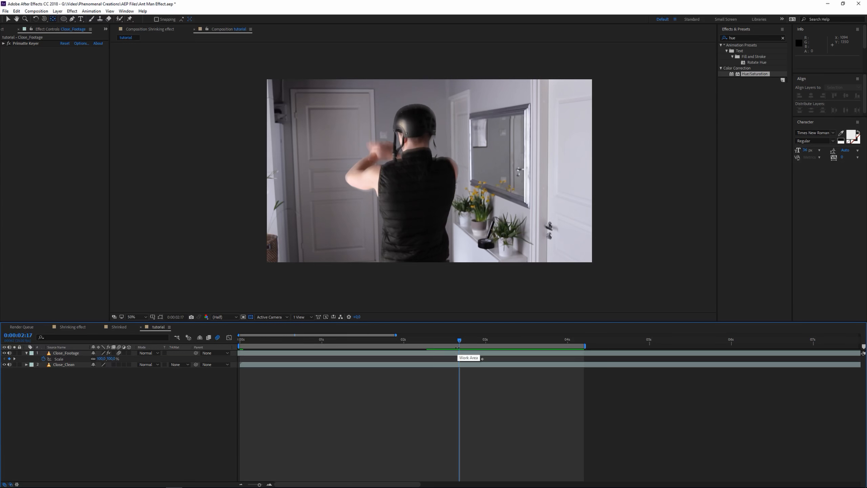
Step: Duplicate the Close_Footage layer and rename the upper copy Ghosting
left_click(26, 353)
left_click(58, 354)
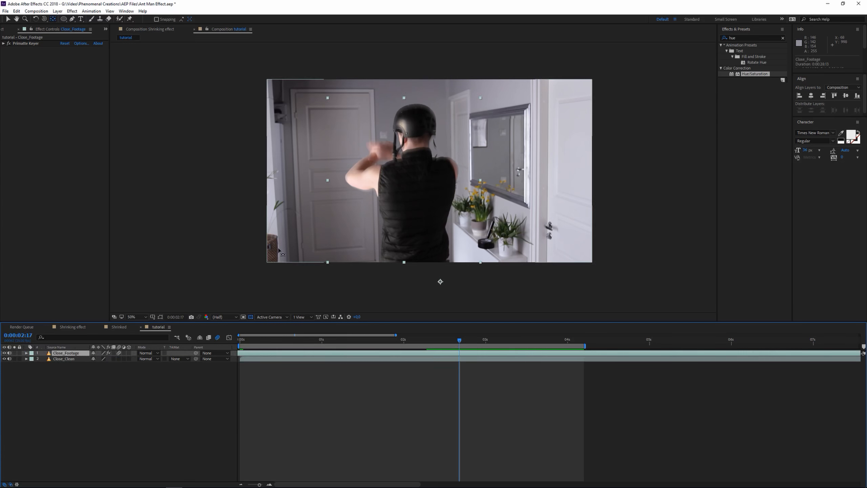
key("ctrl+d")
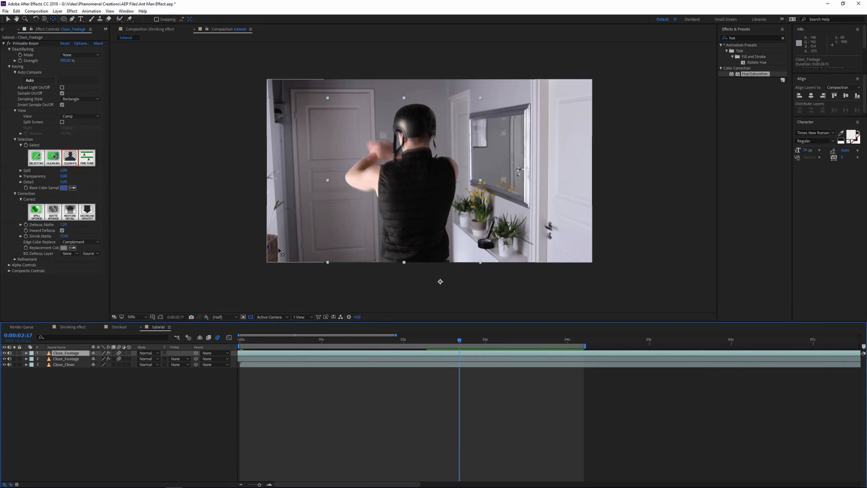
left_click(3, 44)
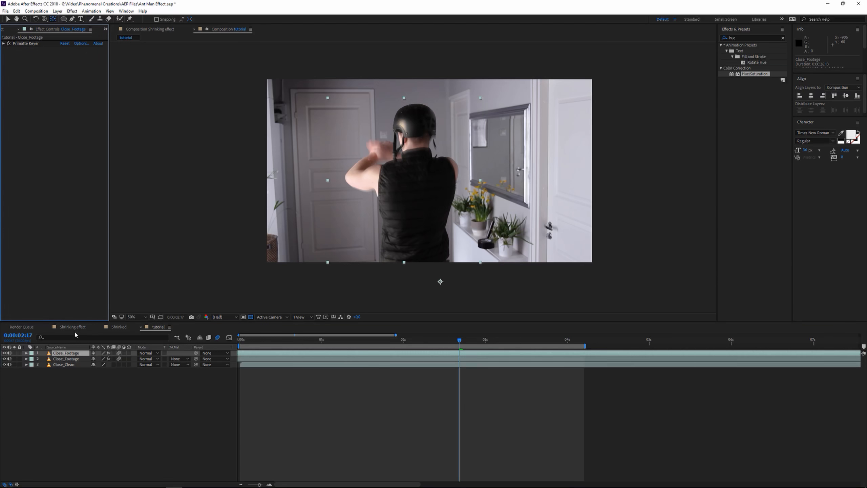
left_click(74, 352)
key("Return")
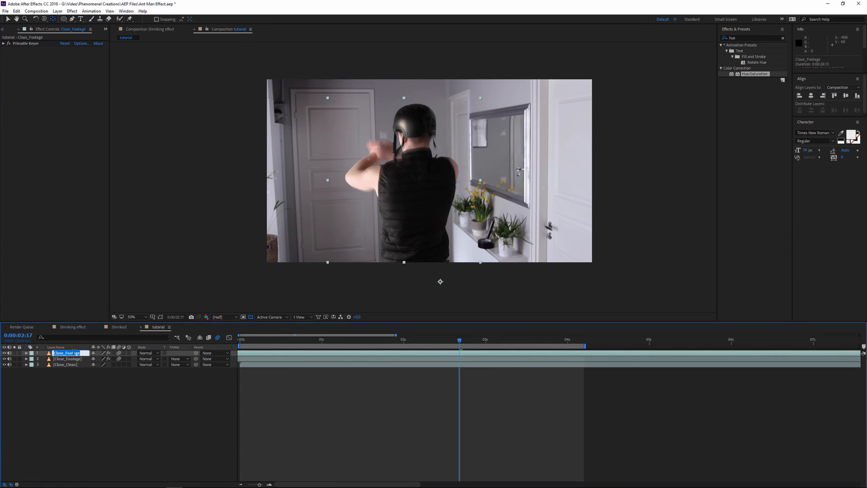
type("Ghosting")
key("Return")
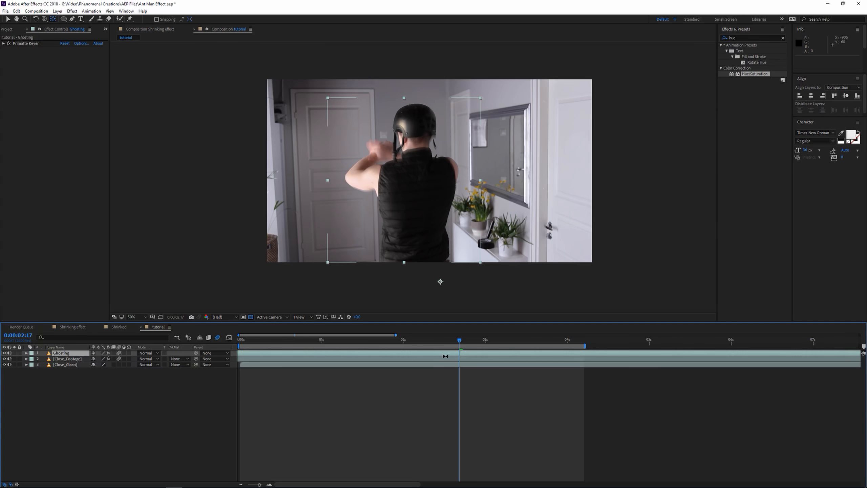
Step: Split the Ghosting layer at 0:00:02:17 and 0:00:03:00, and delete the portions outside that range
key("ctrl+d")
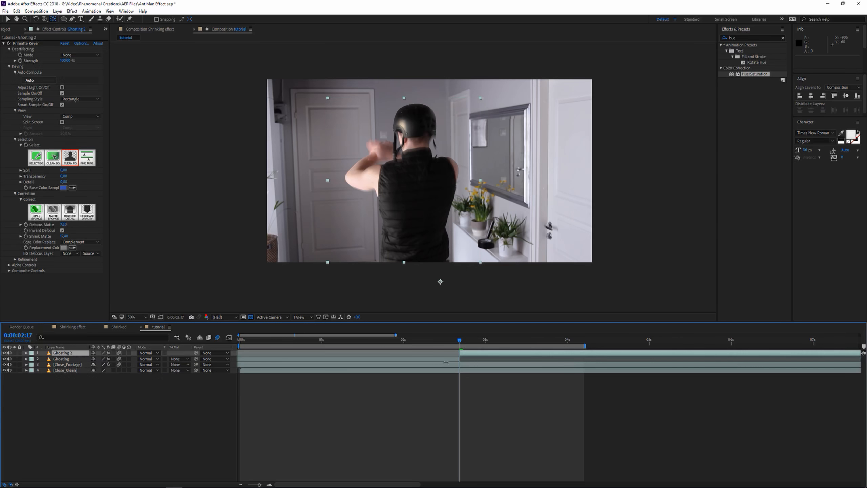
left_click(446, 360)
key("Delete")
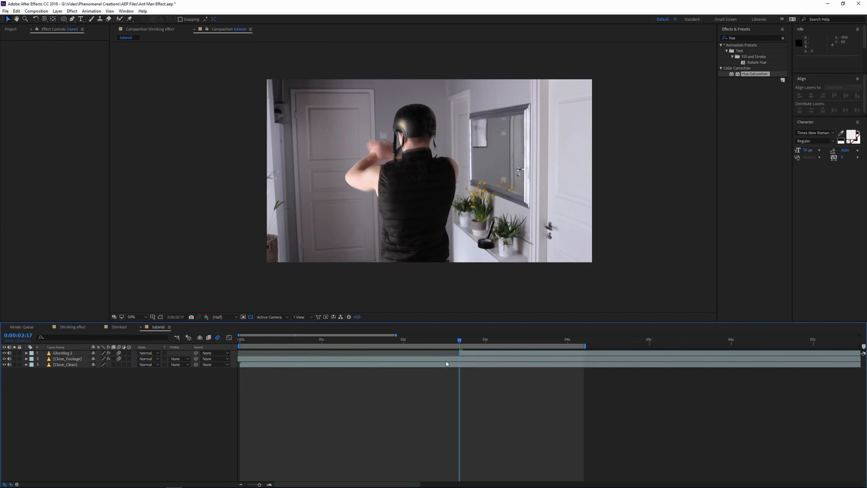
left_click_drag(459, 340, 485, 339)
left_click(486, 353)
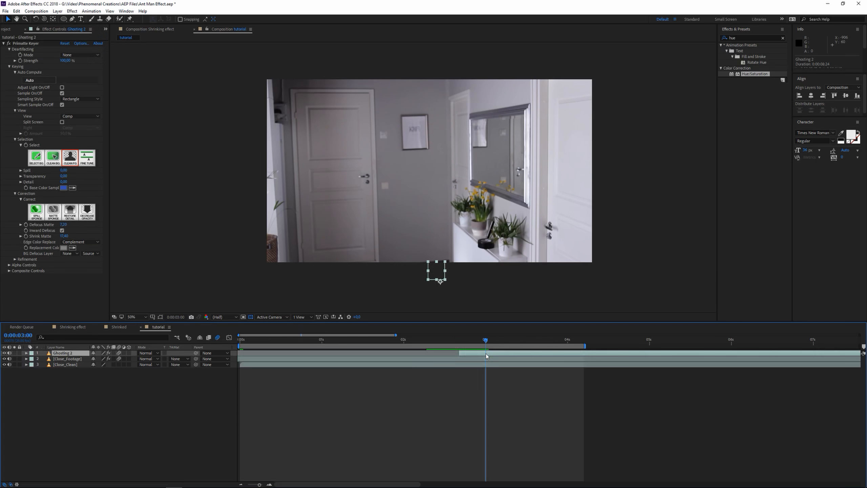
key("ctrl+shift+d")
key("Delete")
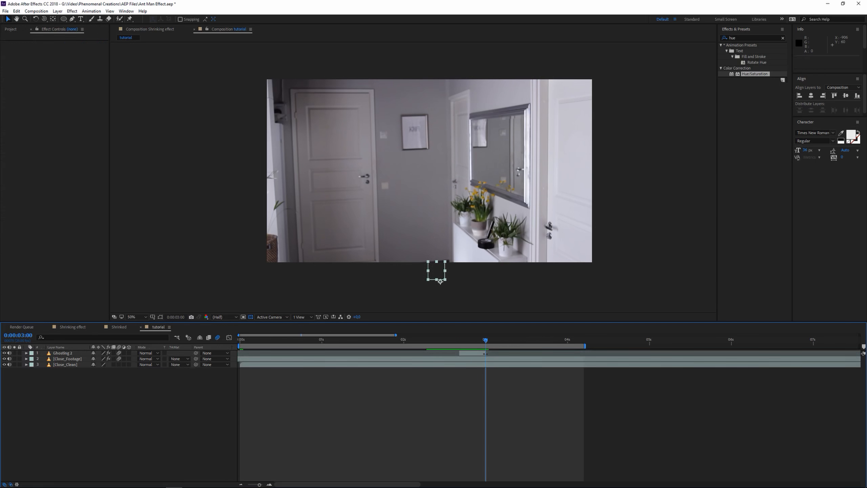
Step: Apply the Find Edges effect to the Ghosting 2 layer and turn on its Invert option
left_click(462, 352)
mouse_move(460, 340)
left_mouse_down()
mouse_move(478, 342)
mouse_move(460, 348)
left_mouse_up()
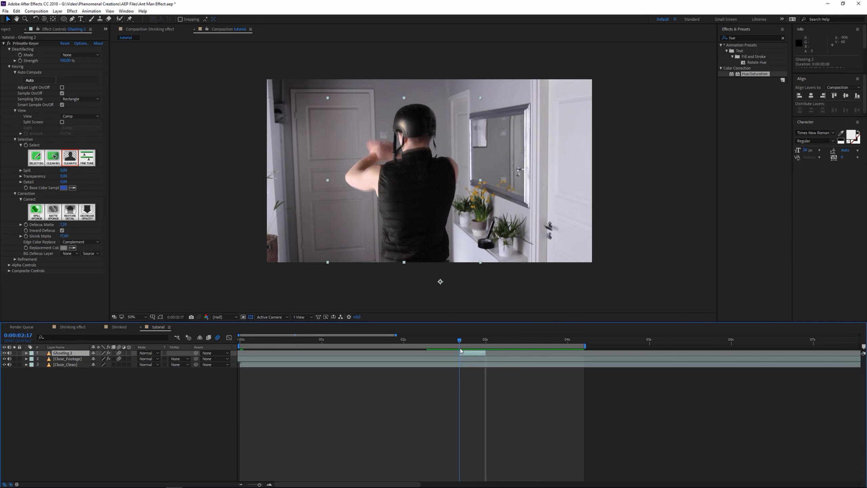
left_click(4, 43)
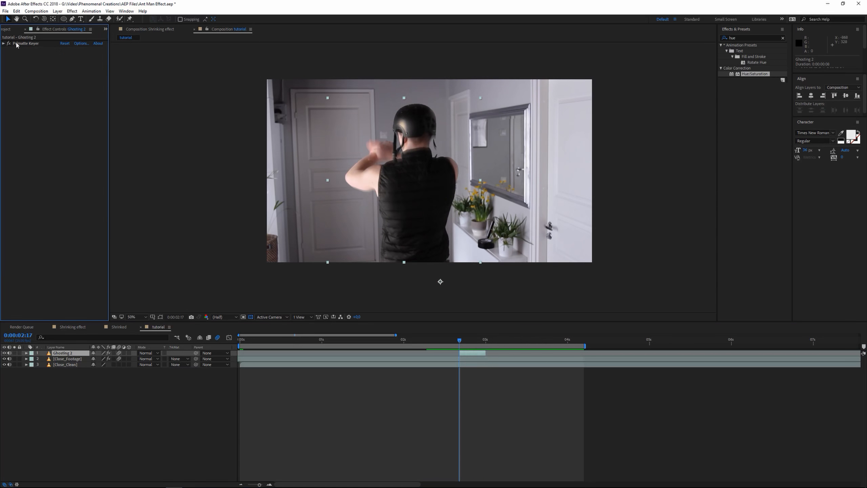
left_click(740, 37)
type("find")
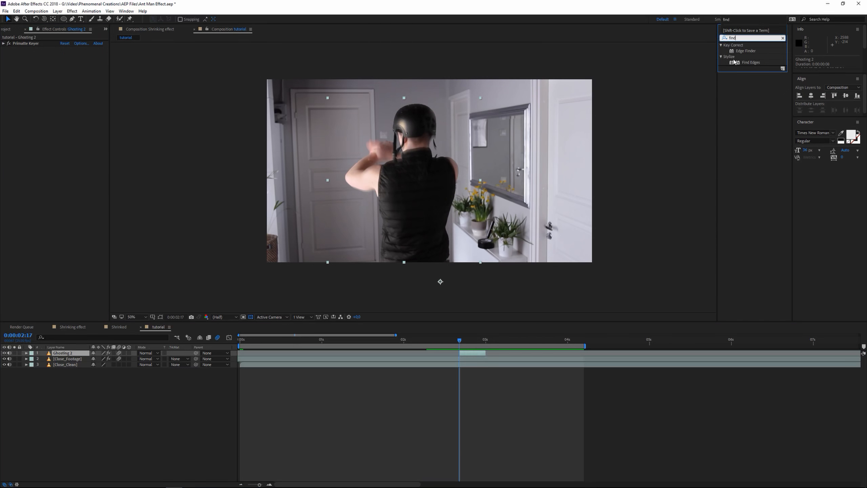
left_click_drag(750, 62, 444, 185)
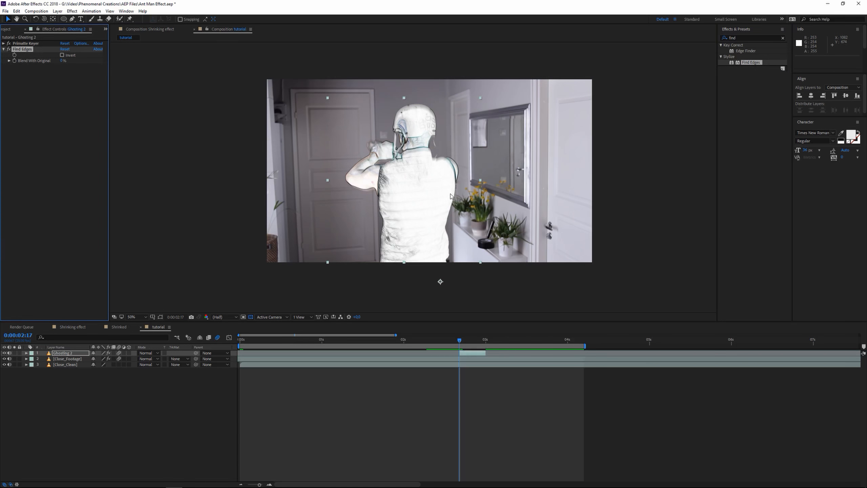
left_click(61, 55)
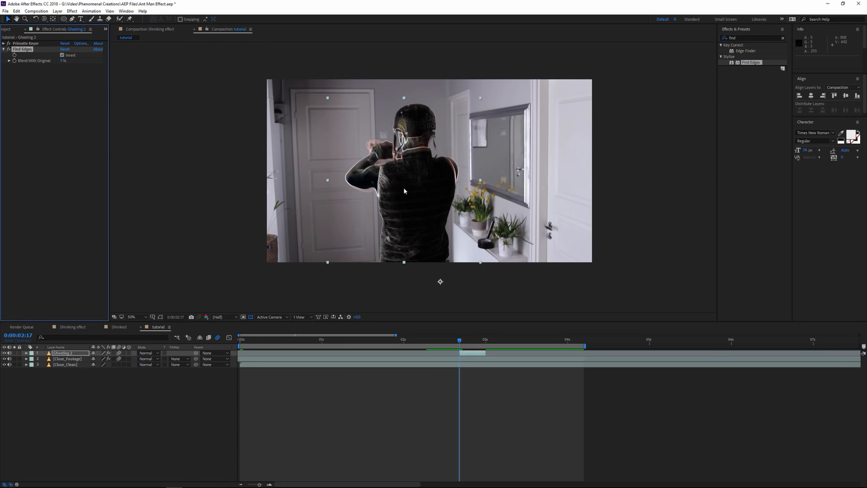
Step: Add the Tint effect to the Ghosting 2 layer after Find Edges
left_click(747, 38)
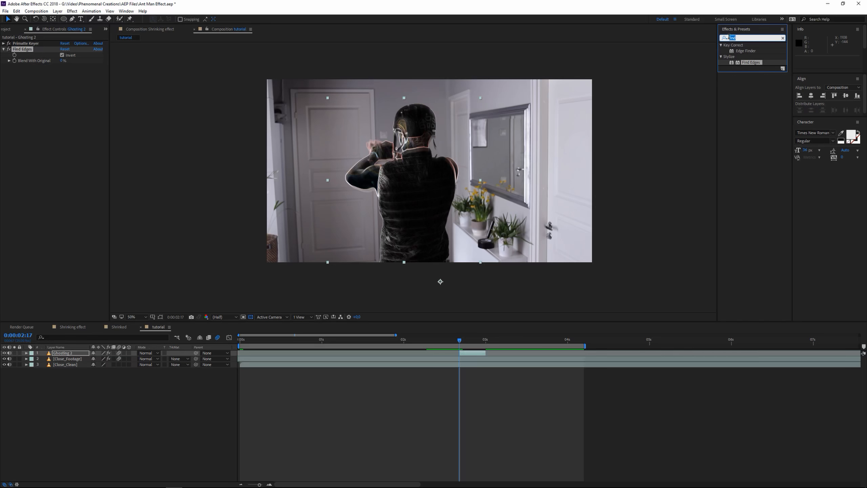
type("tint")
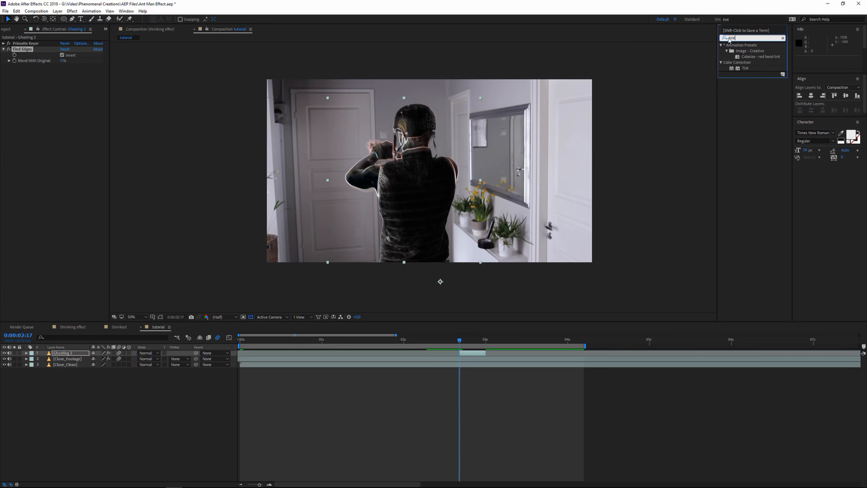
left_click_drag(745, 68, 99, 130)
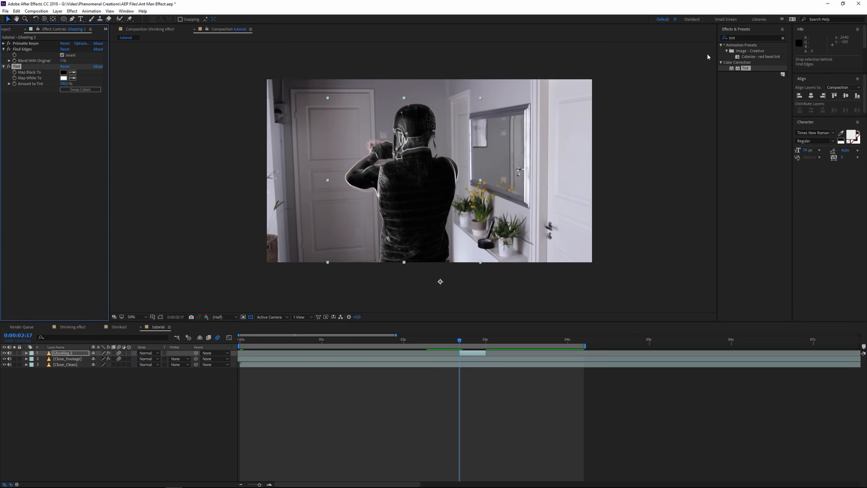
Step: Apply the Curves effect to the Ghosting 2 layer after Tint and raise the RGB curve to brighten the edges
left_click(745, 38)
type("curve")
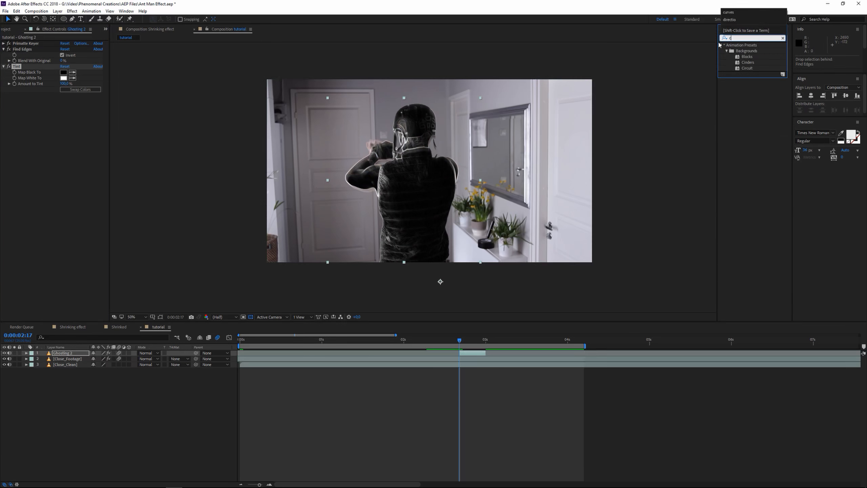
left_click_drag(738, 70, 72, 143)
left_click_drag(49, 175, 47, 149)
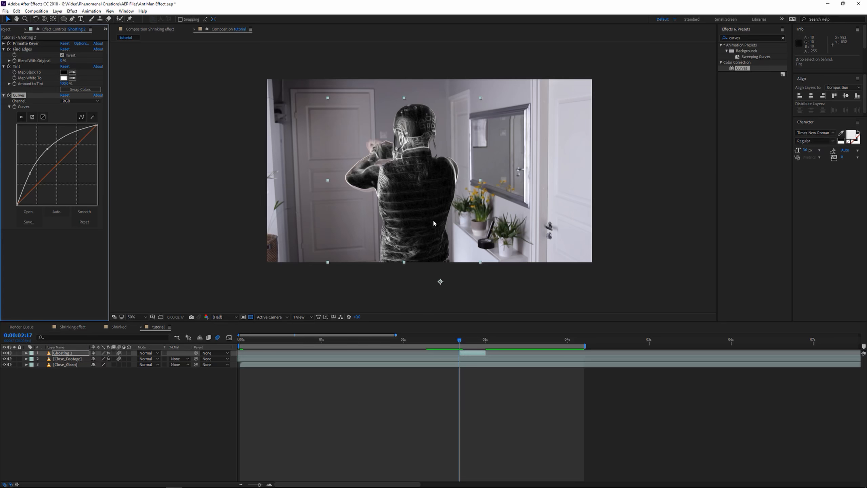
Step: Try the Screen blending mode on the Ghosting 2 layer and return it to Normal
left_click(149, 353)
left_click(154, 140)
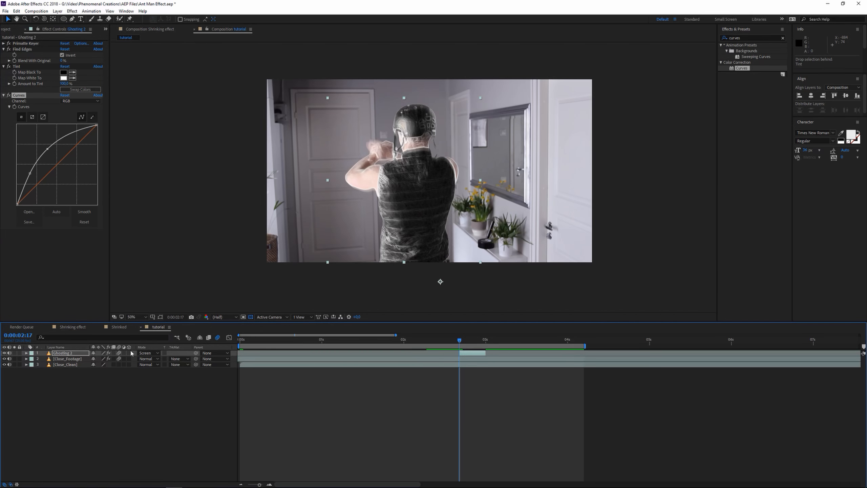
left_click(148, 353)
left_click(143, 53)
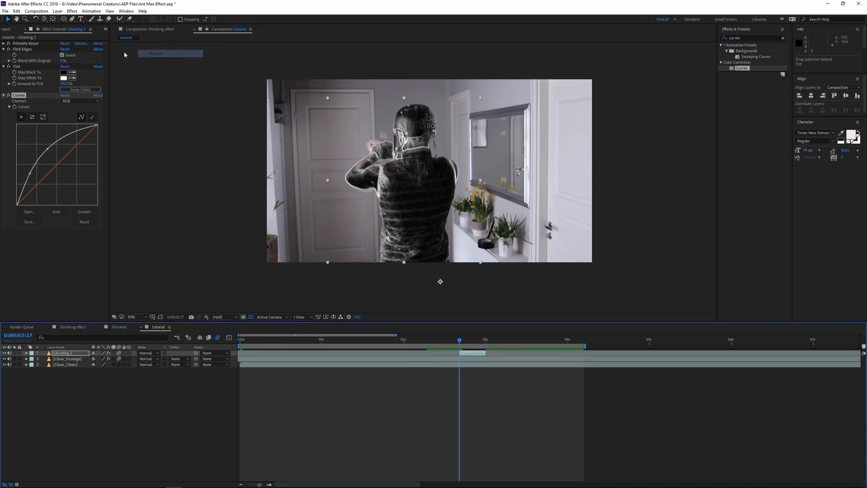
Step: Solo the Ghosting 2 layer and turn off the transparency grid to show it on black
left_click(51, 376)
left_click(4, 364)
left_click(5, 364)
left_click(14, 353)
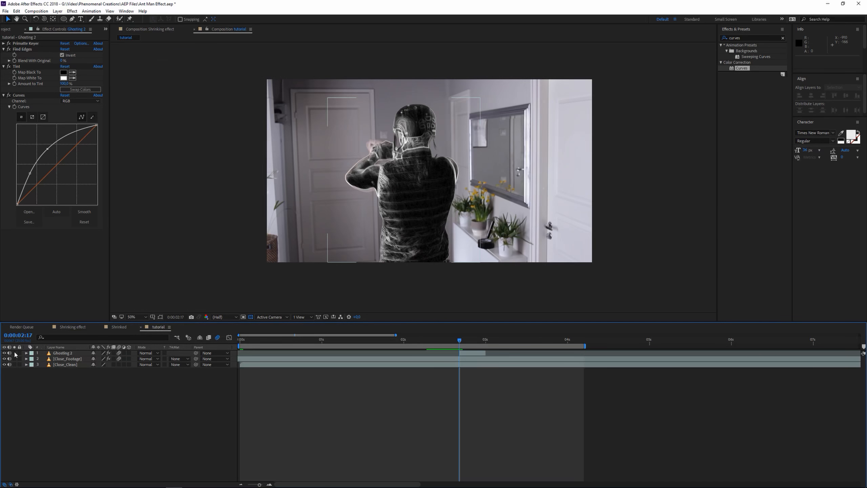
left_click(252, 317)
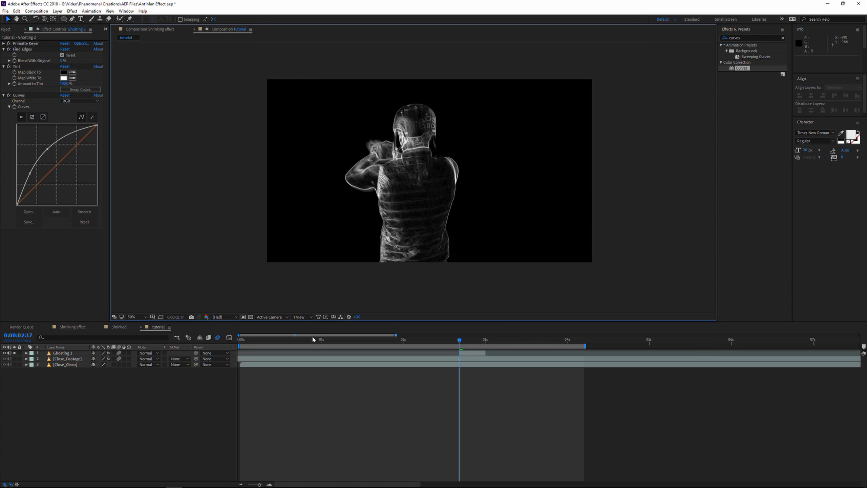
Step: Pre-compose the Ghosting 2 layer as Ghosting_Comp, moving all attributes into the new composition
left_click(63, 354)
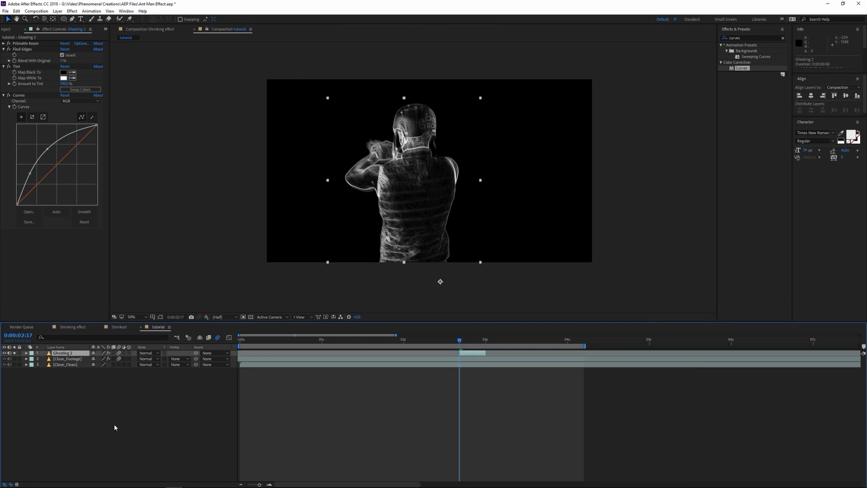
key("ctrl+shift+c")
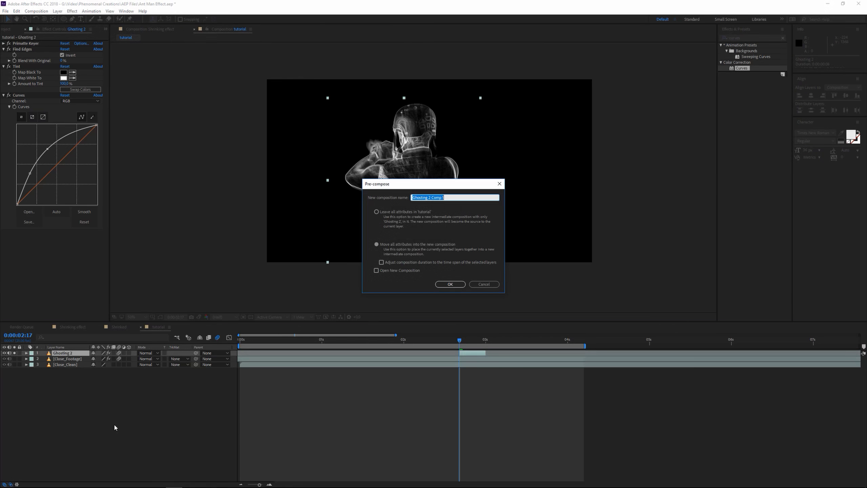
key("Right")
key("BackSpace")
key("BackSpace")
type("_")
key("Return")
Step: Open the Ghosting_Comp composition and turn off motion blur for its Ghosting 2 layer
key("comma")
key("comma")
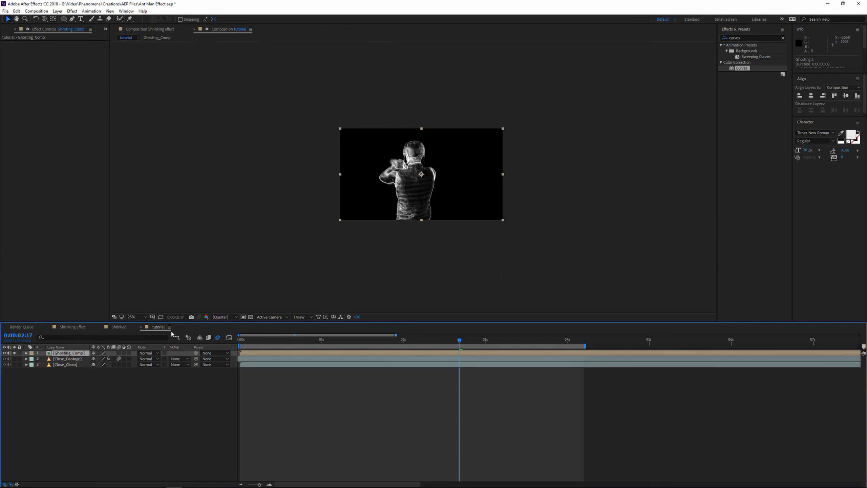
left_click(136, 317)
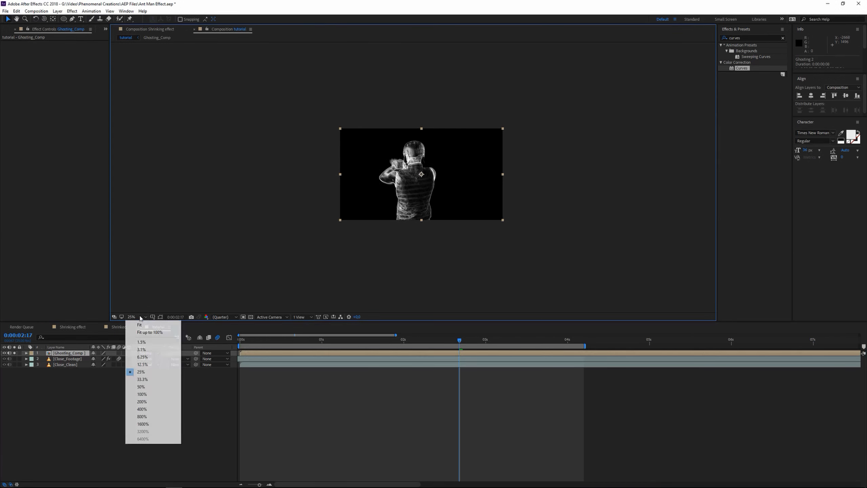
left_click(140, 324)
double_click(73, 354)
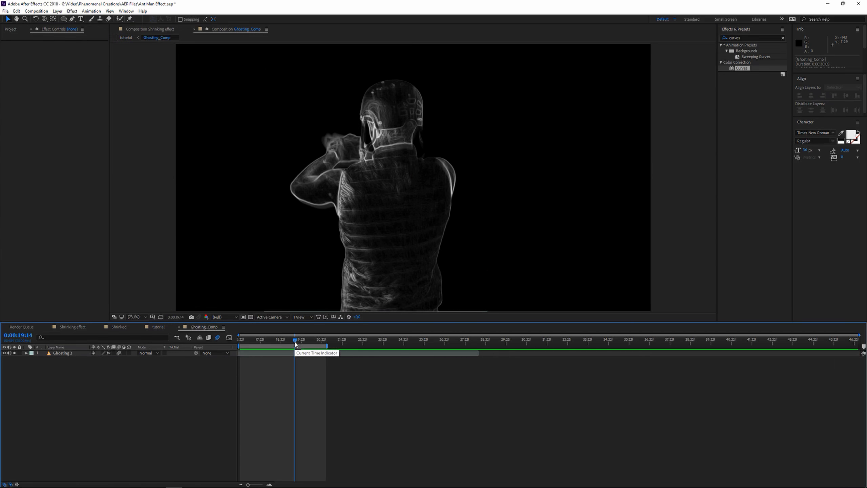
left_click_drag(295, 341, 245, 343)
left_click_drag(296, 340, 296, 340)
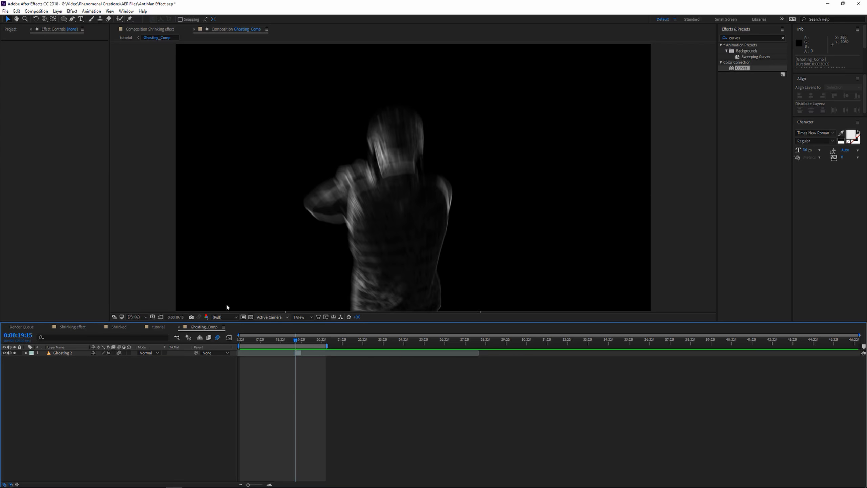
left_click(119, 353)
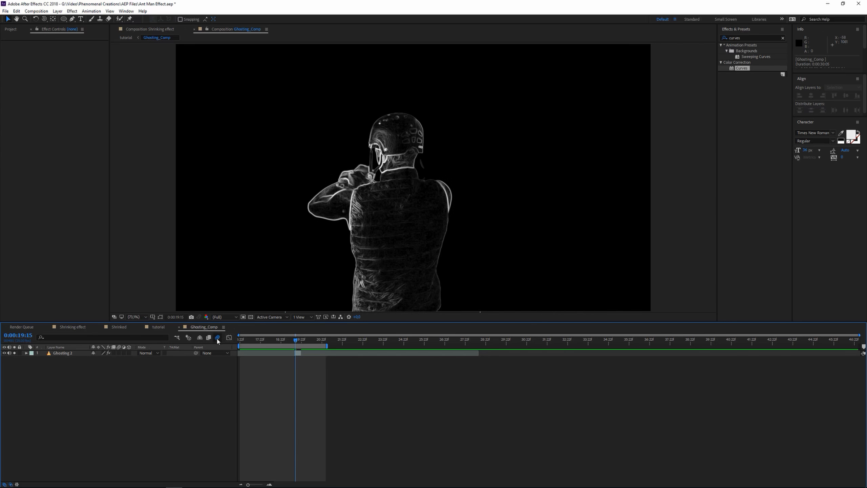
Step: Set the Ghosting_Comp work area to start at 0:00:19:14 and end at 0:00:19:21, around the Ghosting 2 clip
key("Page_Up")
key("Page_Down")
key("Page_Down")
key("Page_Down")
key("Page_Down")
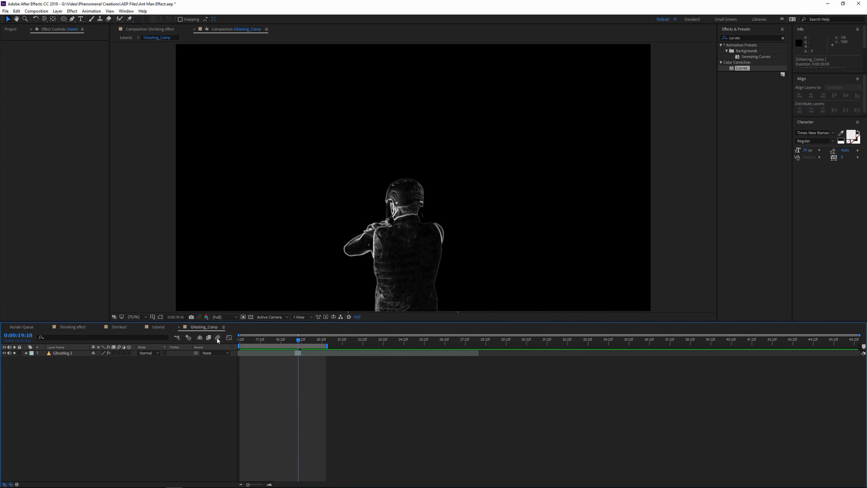
key("Page_Up")
key("Page_Up")
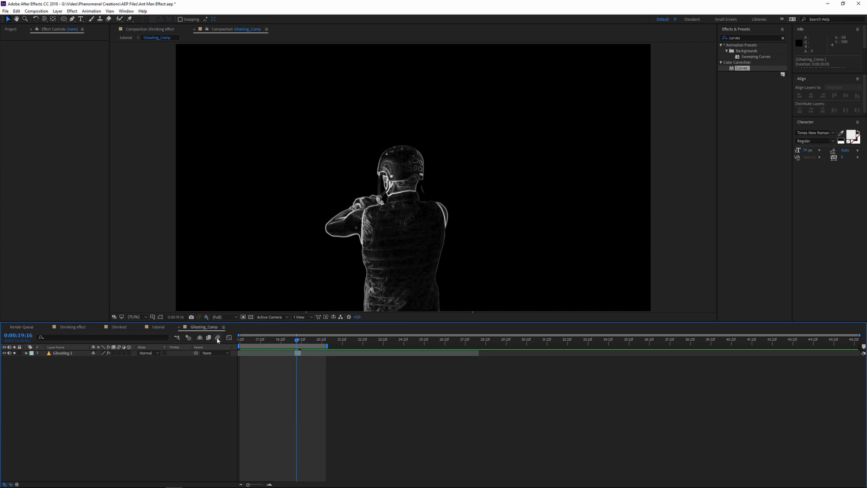
key("Page_Up")
key("Page_Up")
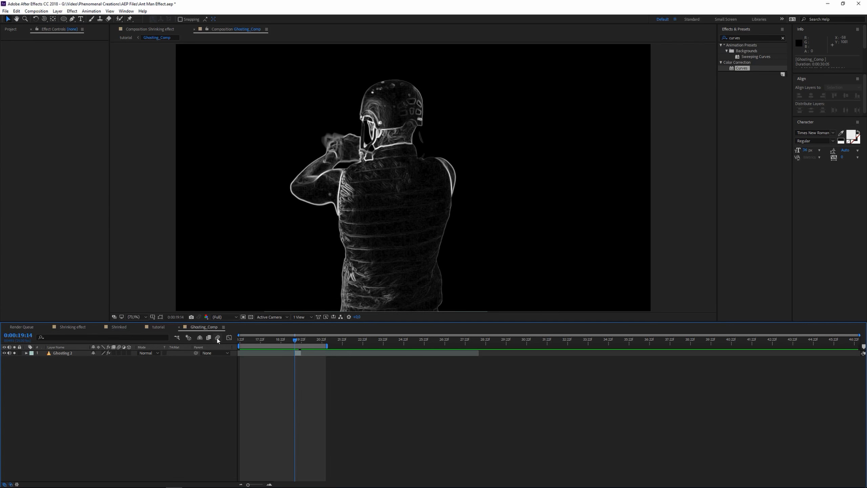
key("b")
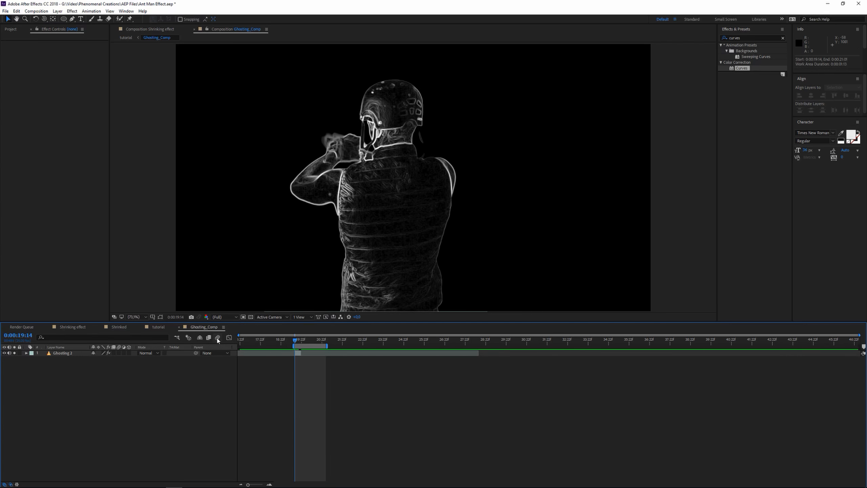
key("space")
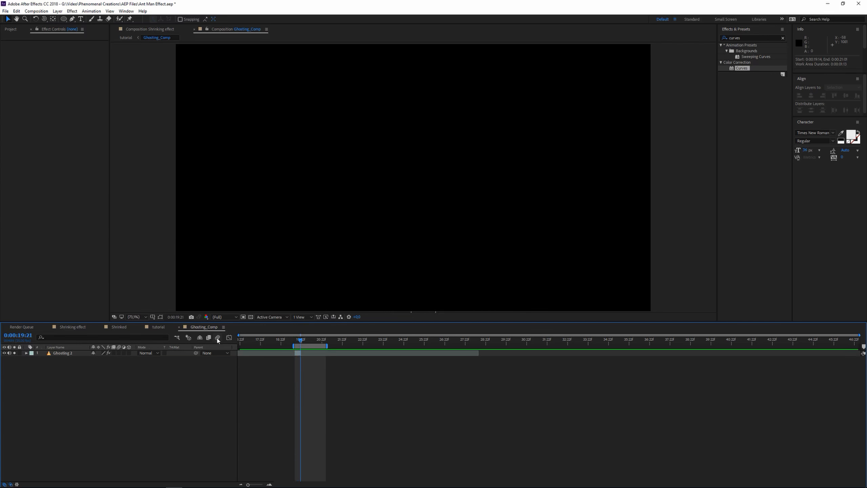
key("n")
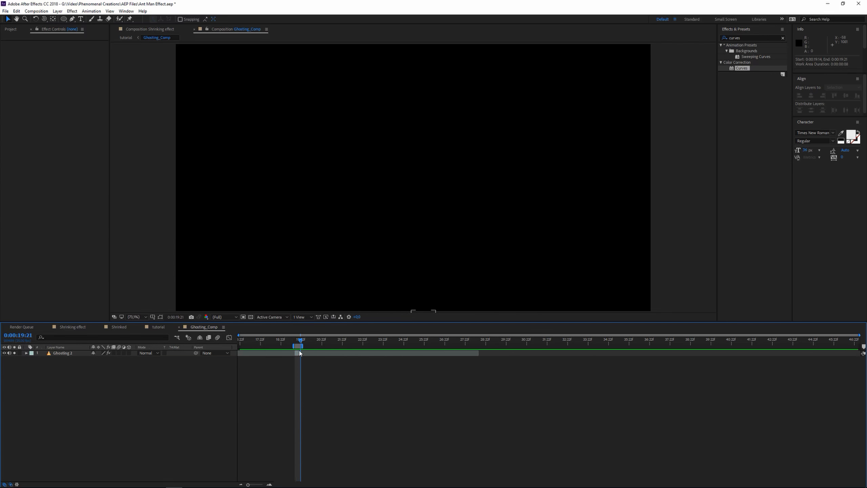
Step: Play back the Ghosting_Comp work area to check the shrinking outline frame range
scroll(300, 352, "up", 5)
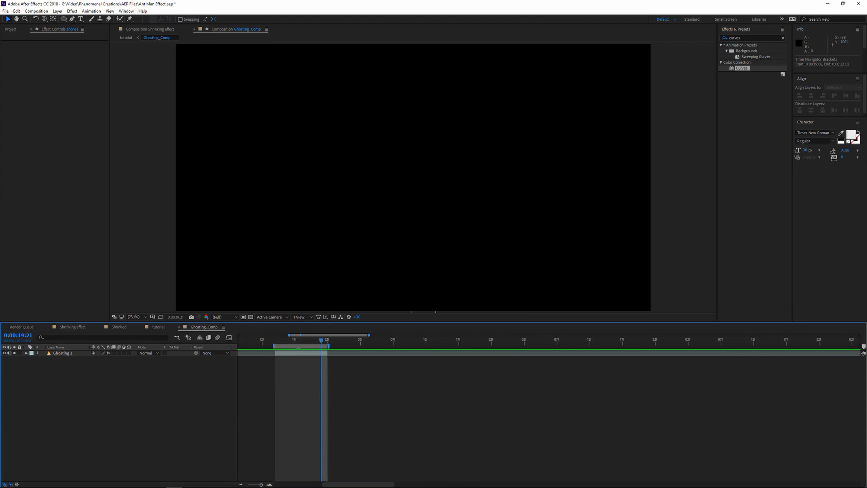
mouse_move(299, 346)
left_mouse_down()
mouse_move(402, 348)
mouse_move(302, 354)
left_mouse_up()
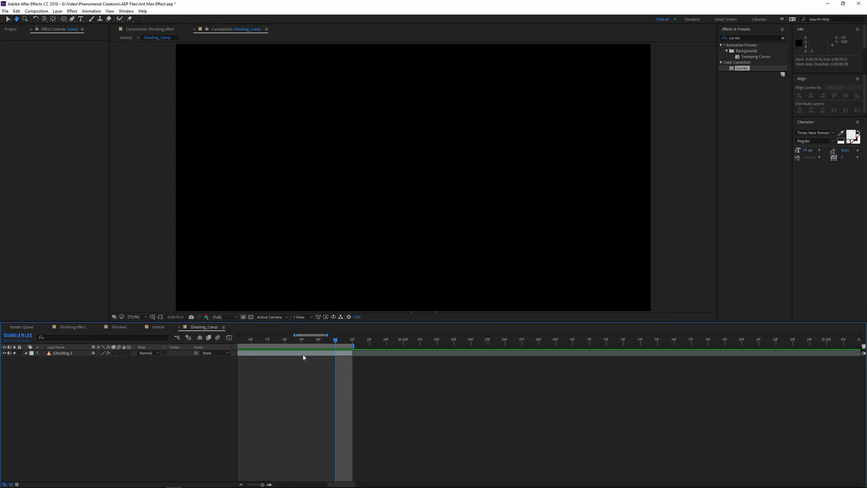
left_click_drag(290, 386, 425, 376)
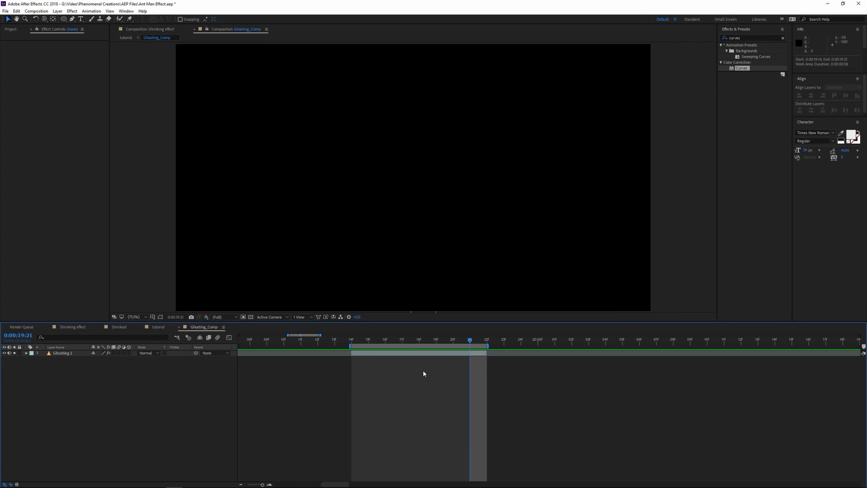
left_click_drag(407, 381, 433, 378)
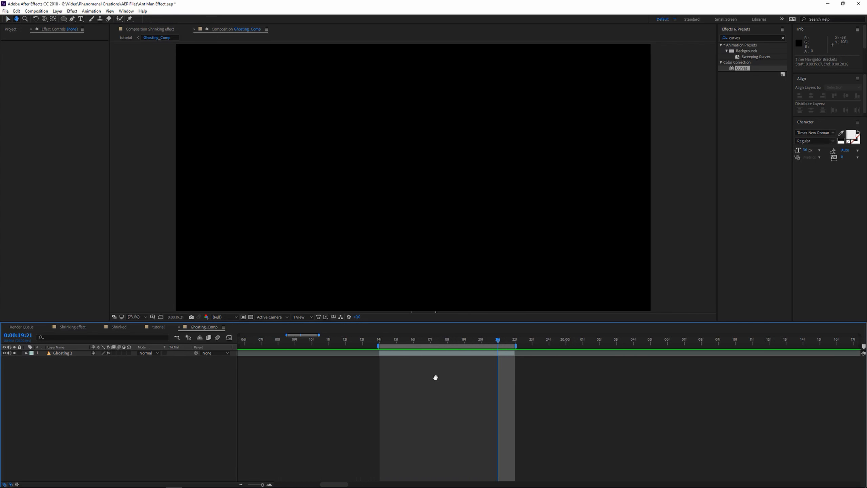
left_click(381, 339)
key("space")
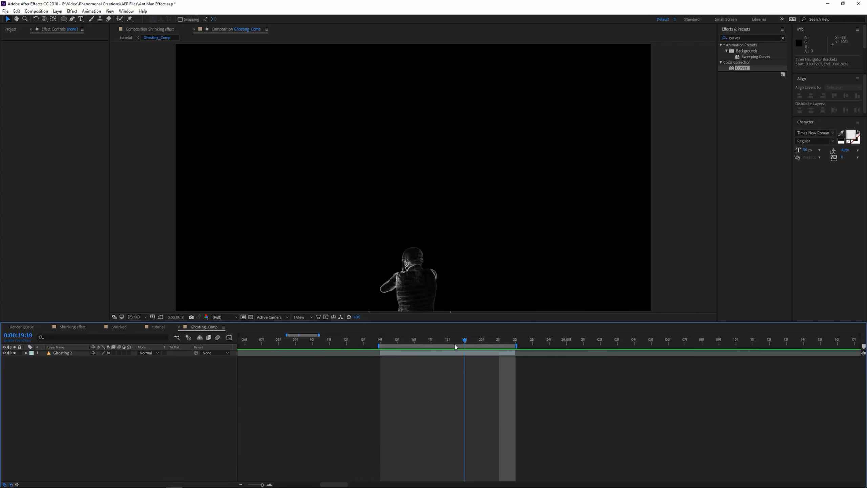
key("space")
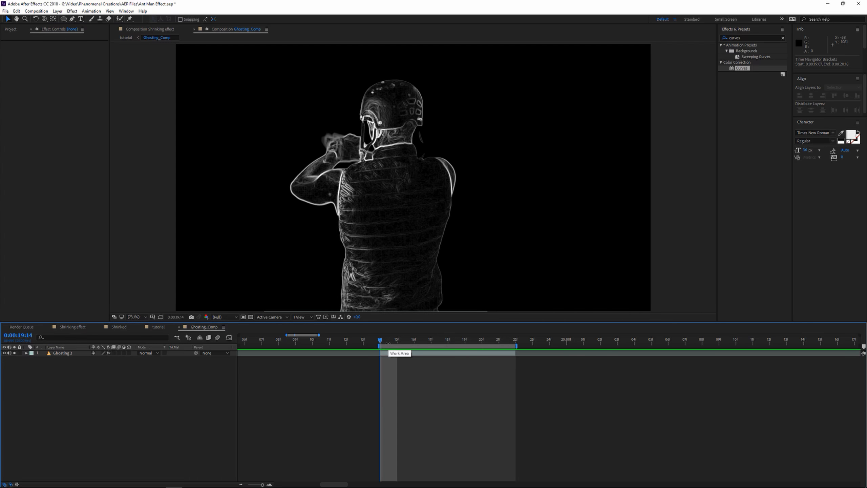
key("space")
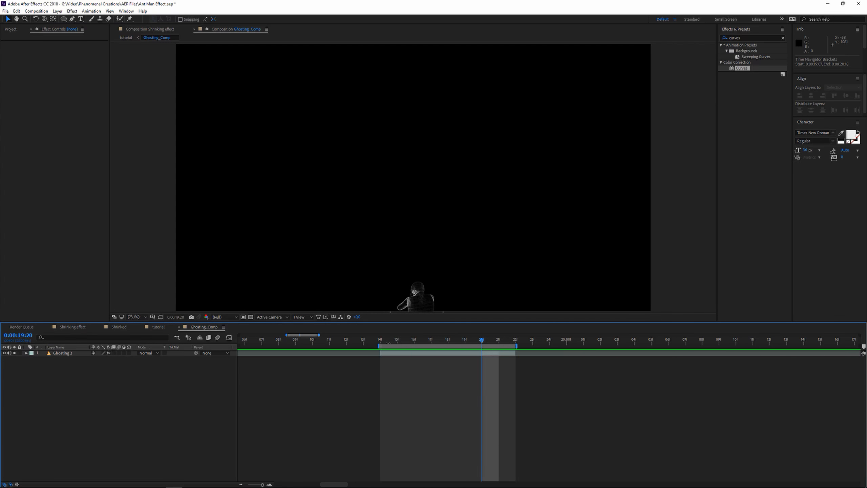
key("space")
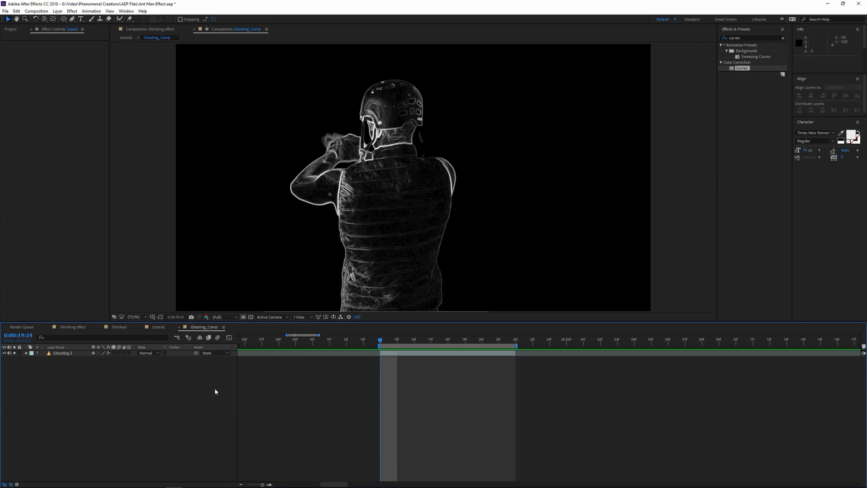
Step: Add Ghosting_Comp to the render queue with Best Settings and set the output format to Photoshop Sequence
key("ctrl+m")
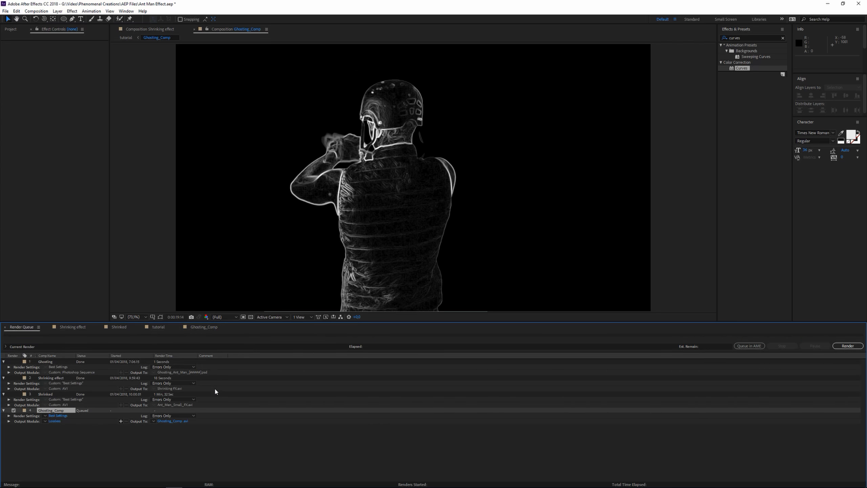
left_click(56, 415)
key("Return")
left_click(54, 421)
left_click(427, 157)
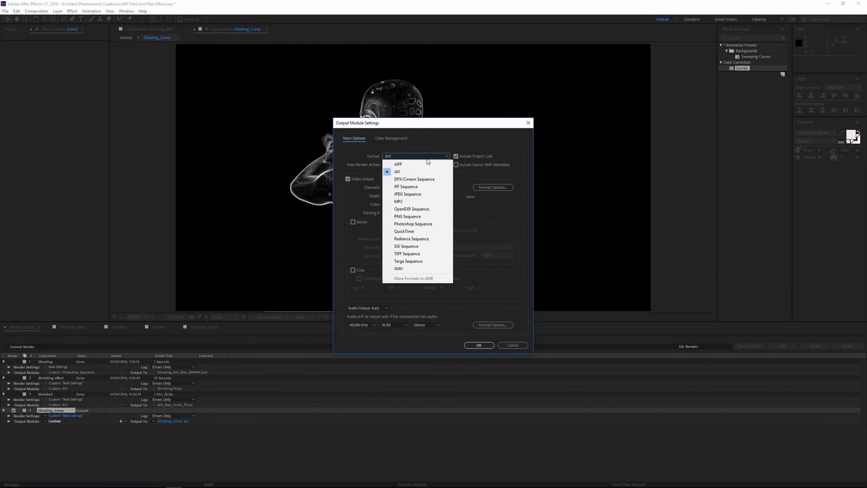
left_click(423, 225)
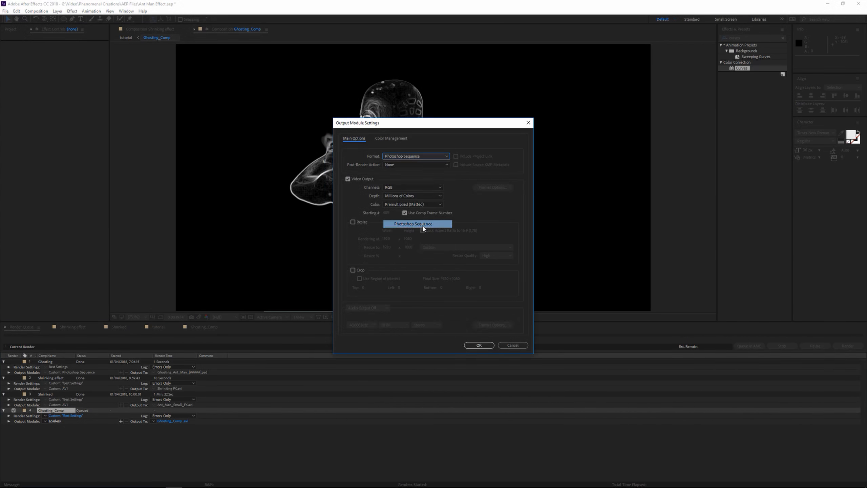
left_click(479, 345)
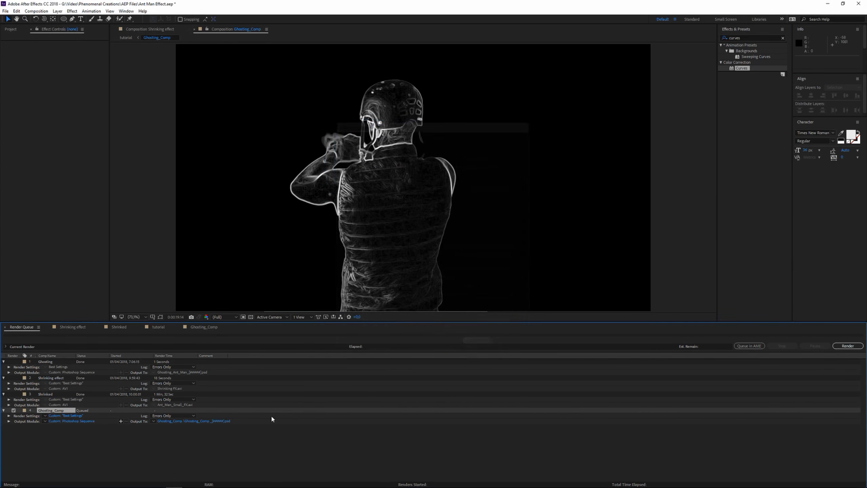
Step: Name the output Tutorial_ghosting in a Ghosting_Comp subfolder of the Ghosting sequence folder and render it
left_click(177, 422)
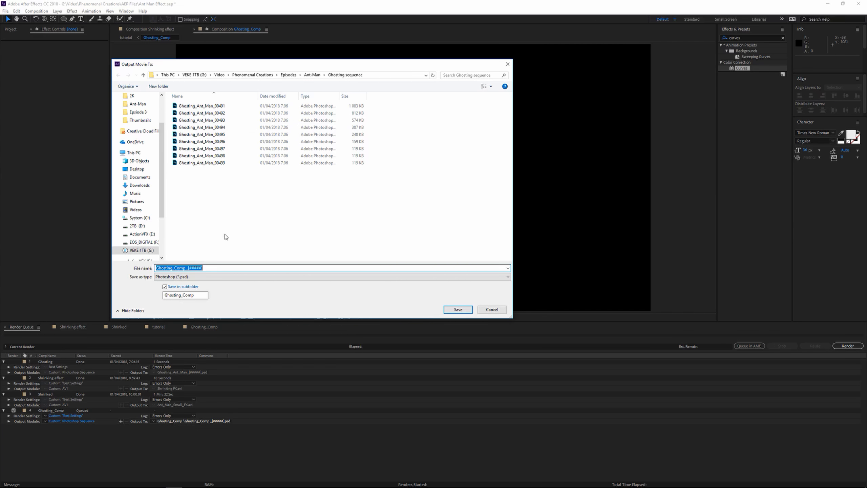
type("Tutorial_ghost")
key("BackSpace")
type("sting")
key("Return")
left_click(845, 346)
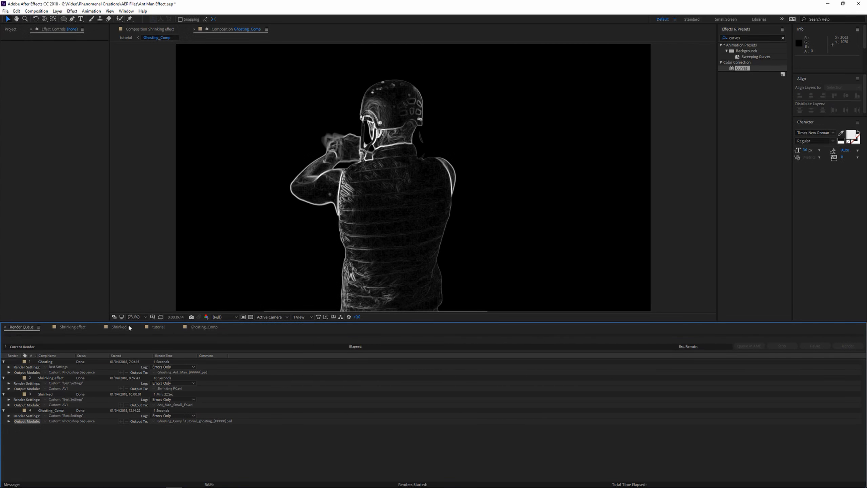
Step: Import the eight rendered files Tutorial_ghosting_00489 to Tutorial_ghosting_00496 from the Ghosting_Comp folder into the project
left_click(15, 31)
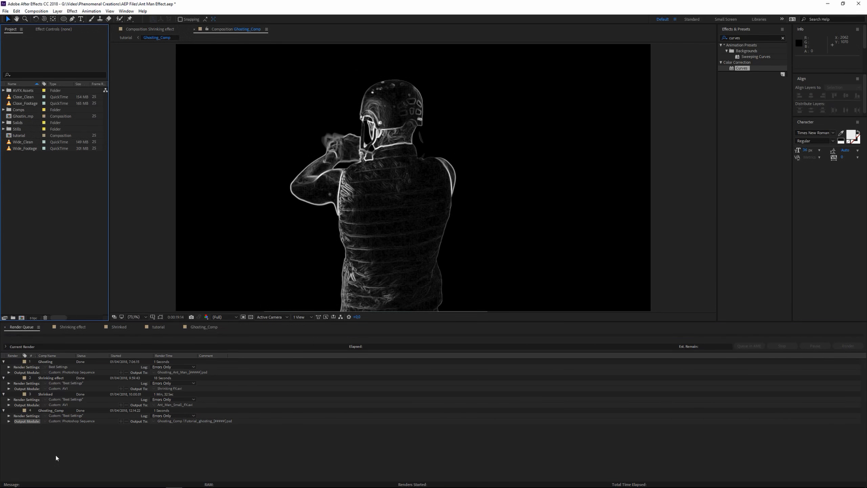
left_click(58, 481)
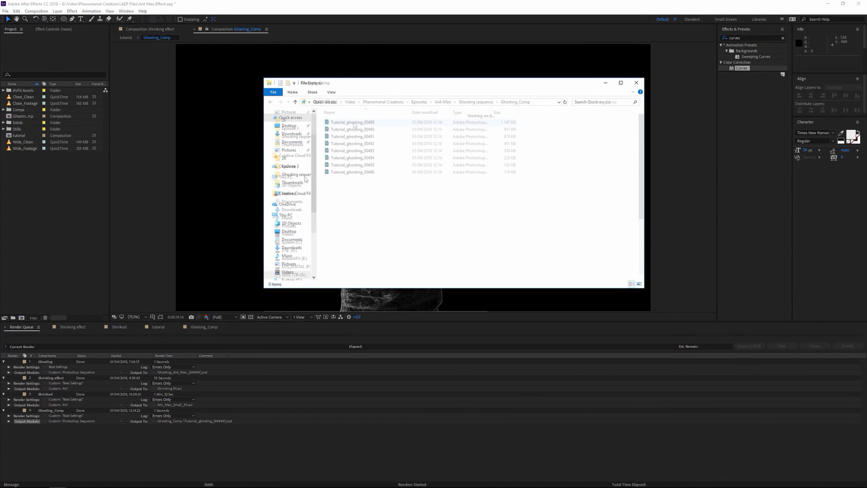
left_click(354, 125)
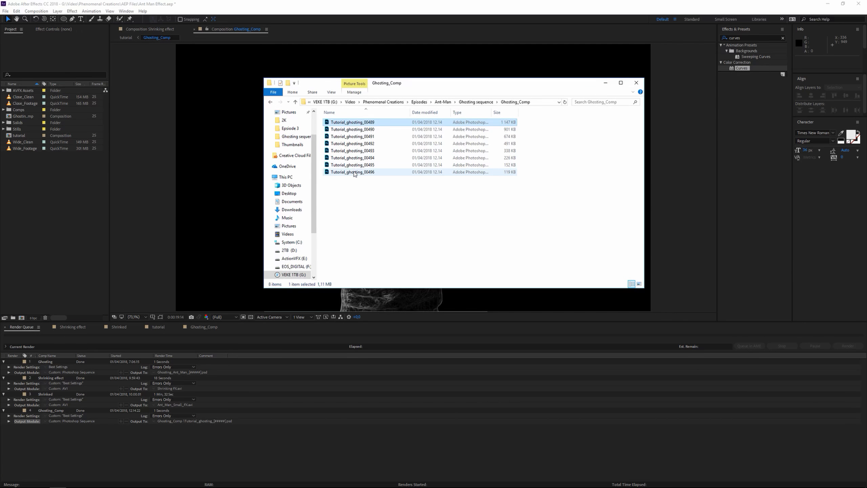
left_click(355, 172, "shift")
left_click_drag(355, 128, 61, 188)
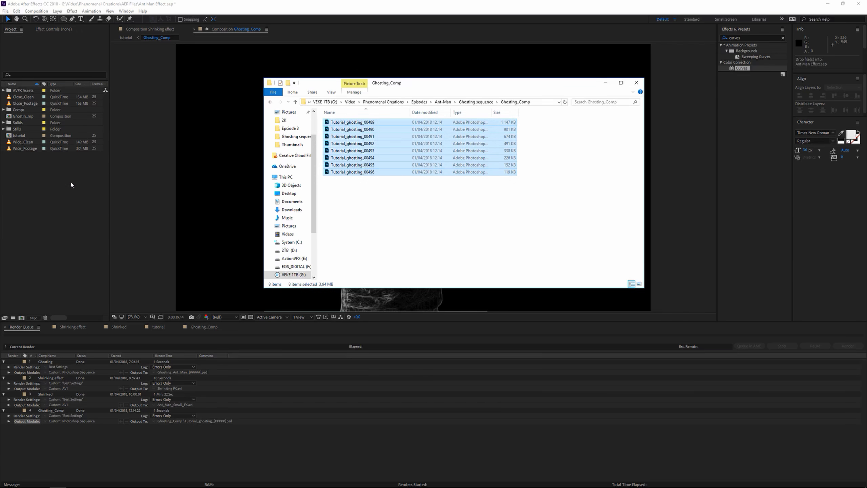
left_click(81, 177)
left_click_drag(100, 103, 54, 153)
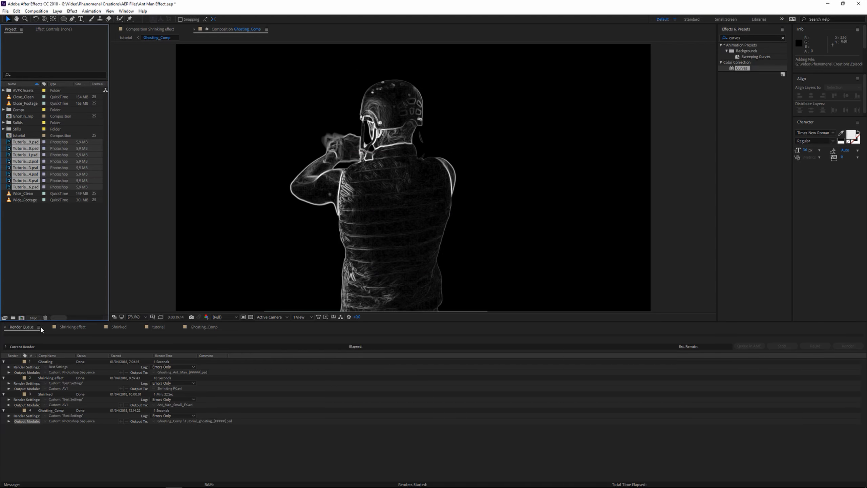
Step: Place Tutorial_ghosting_00489.psd above Ghosting_Comp in the tutorial composition, starting at 0:00:02:17, and hide the Ghosting_Comp layer
left_click(199, 329)
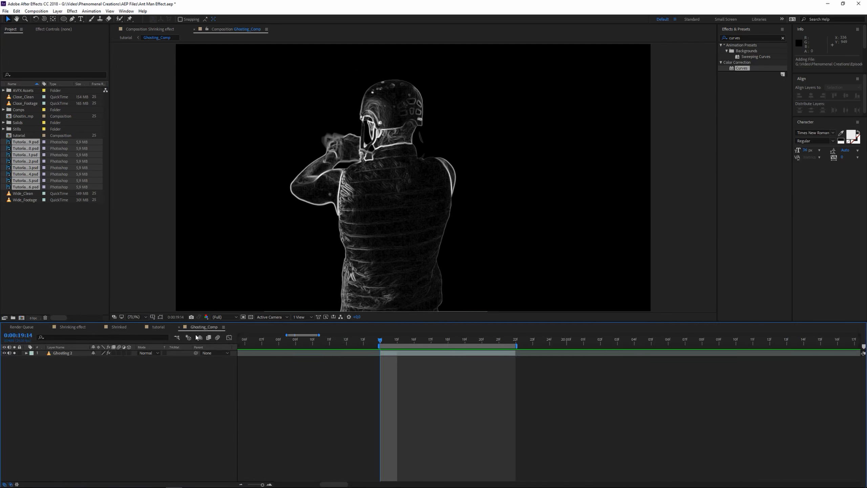
left_click(149, 331)
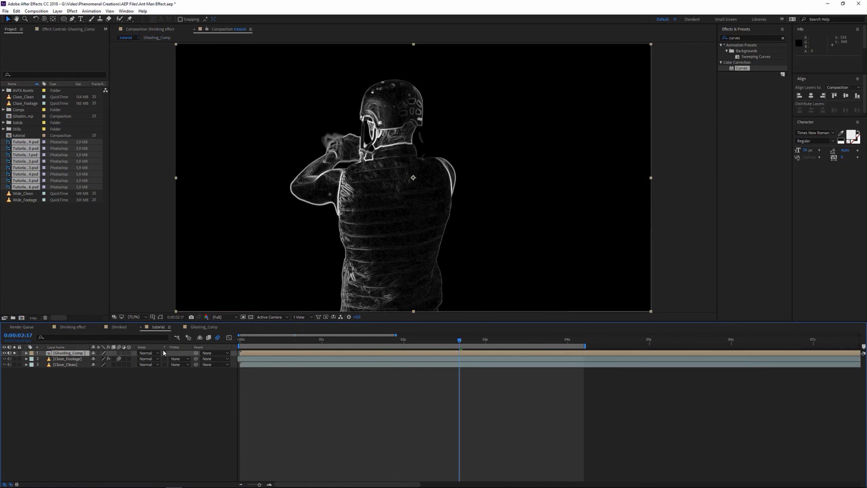
left_click(14, 354)
left_click(14, 354)
mouse_move(460, 341)
left_mouse_down()
mouse_move(450, 342)
mouse_move(460, 342)
left_mouse_up()
left_click(53, 273)
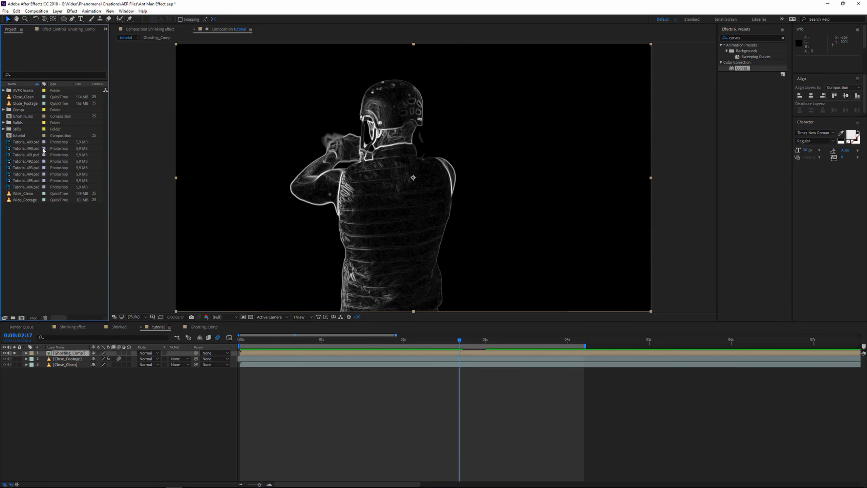
left_click(28, 142)
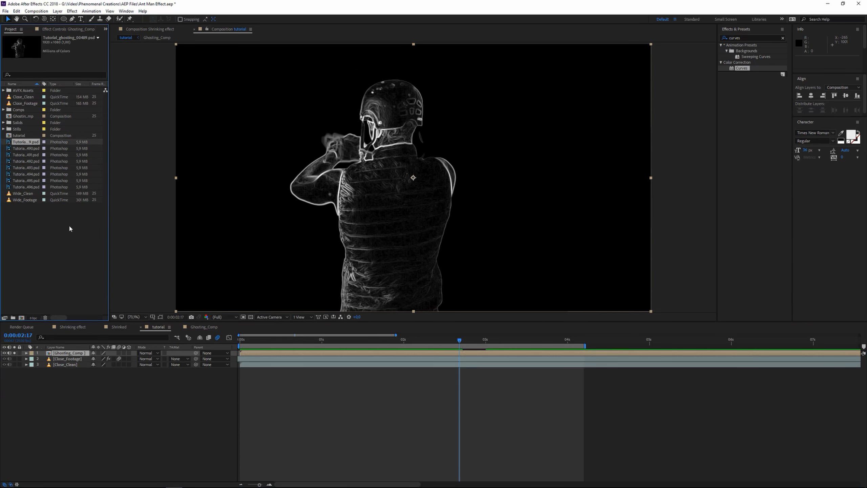
left_click_drag(29, 145, 460, 351)
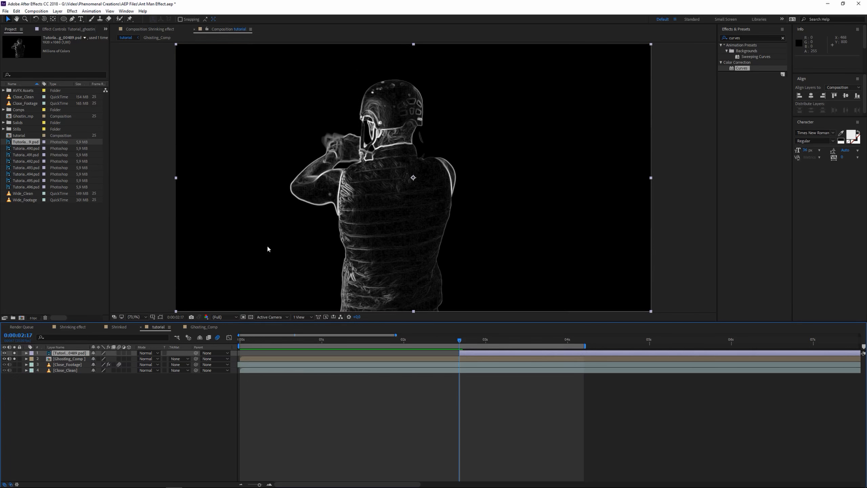
left_click(4, 359)
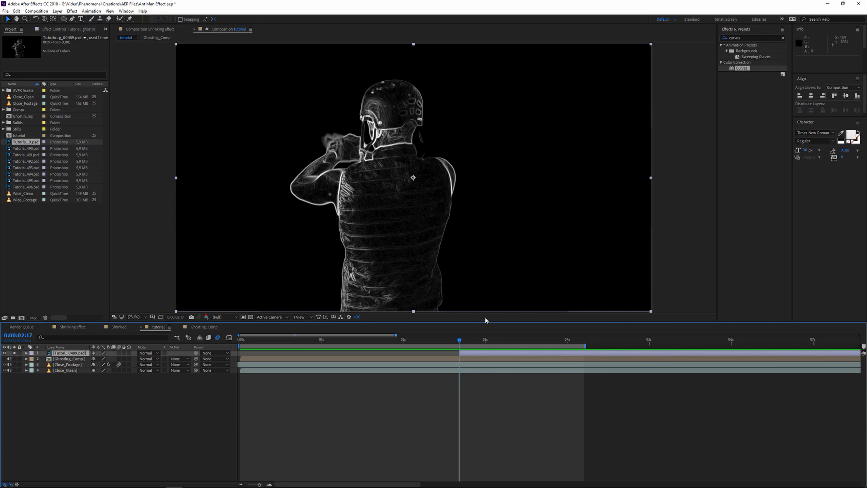
Step: Keyframe the Tutorial_ghosting_00489 layer's Scale at 100% at 0:00:02:17 and 130% at 0:00:02:24
key("s")
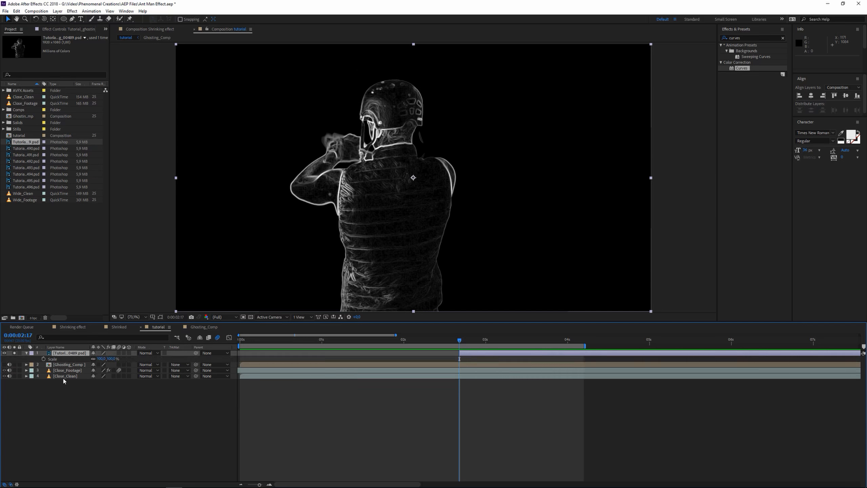
left_click(44, 359)
key("Page_Down")
key("Page_Down")
key("Page_Down")
key("Page_Down")
key("Page_Down")
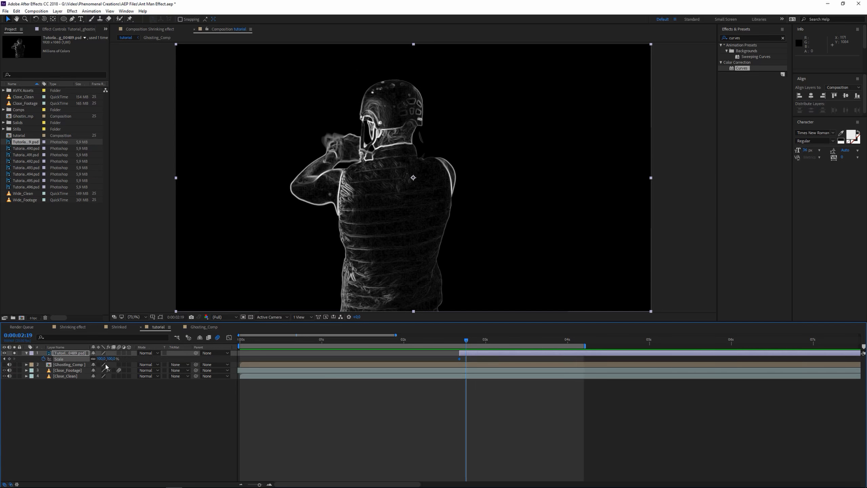
key("Page_Down")
key("Page_Down")
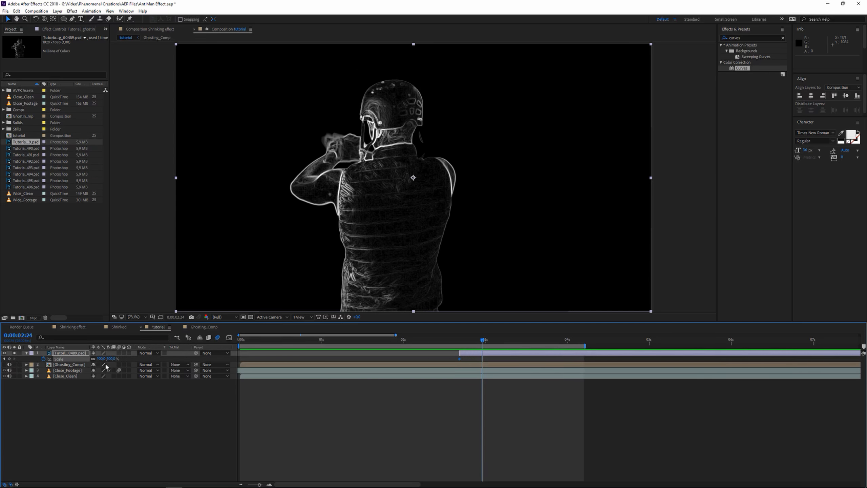
left_click(101, 359)
type("130")
key("Return")
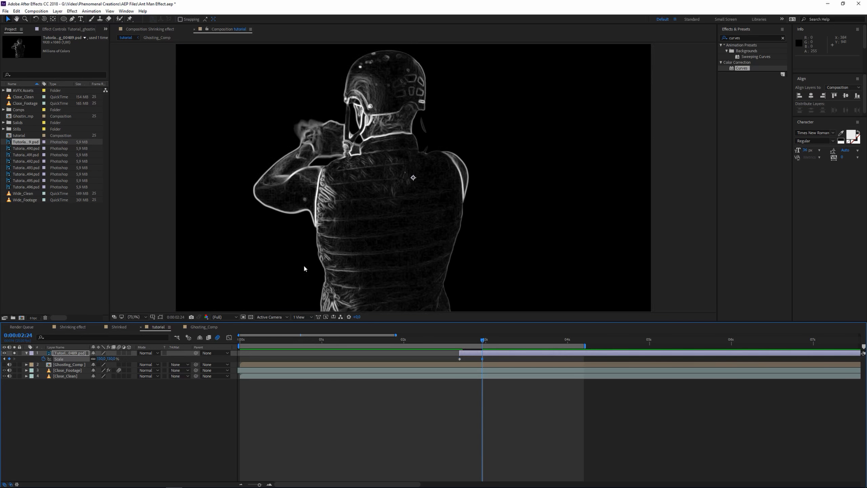
Step: Keyframe the Tutorial_ghosting_00489 layer's Opacity from 100% at 0:00:02:17 to 0% at 0:00:02:24
left_click(456, 342)
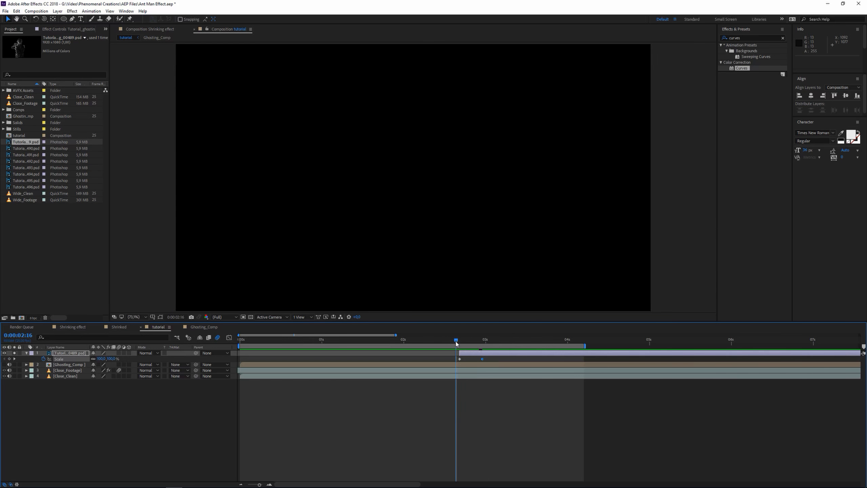
key("Page_Down")
key("Page_Down")
key("Page_Down")
mouse_move(462, 343)
left_mouse_down()
mouse_move(480, 344)
mouse_move(459, 345)
left_mouse_up()
key("t")
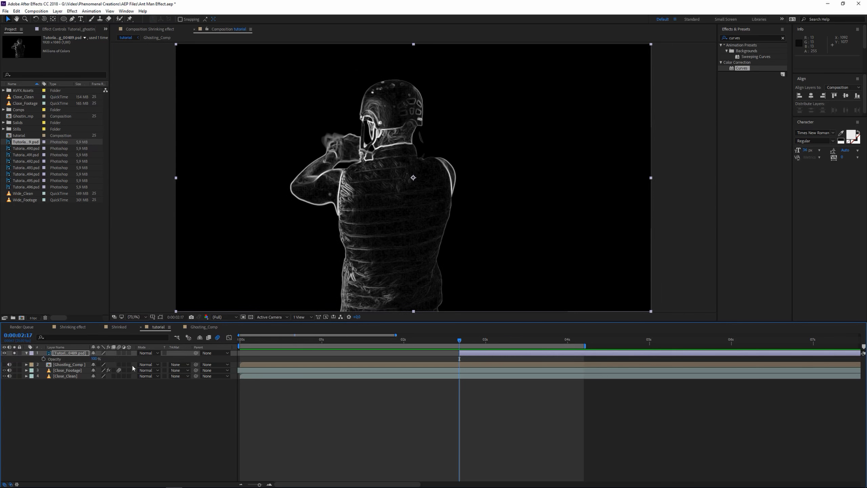
left_click(43, 358)
key("shift+s")
left_click_drag(460, 341, 482, 344)
left_click(95, 365)
type("0")
key("Return")
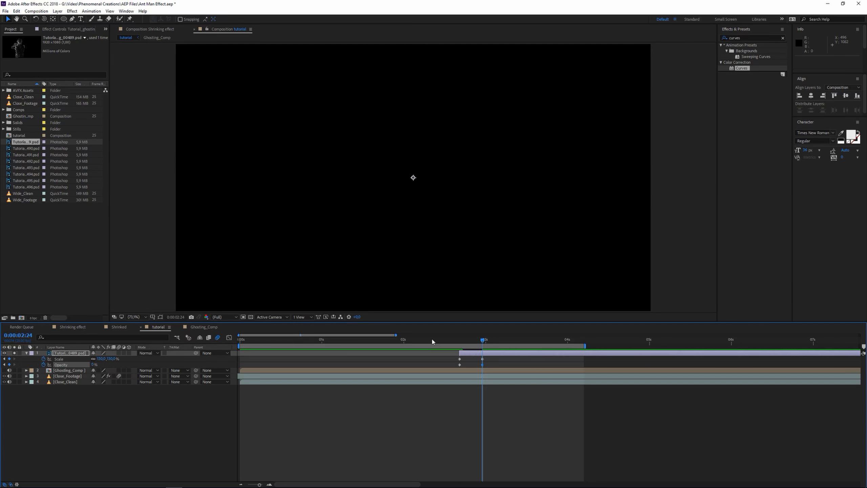
Step: Play back the outline's growing and fading animation from 0:00:02:17, then return the work area start to the composition's beginning
left_click(459, 343)
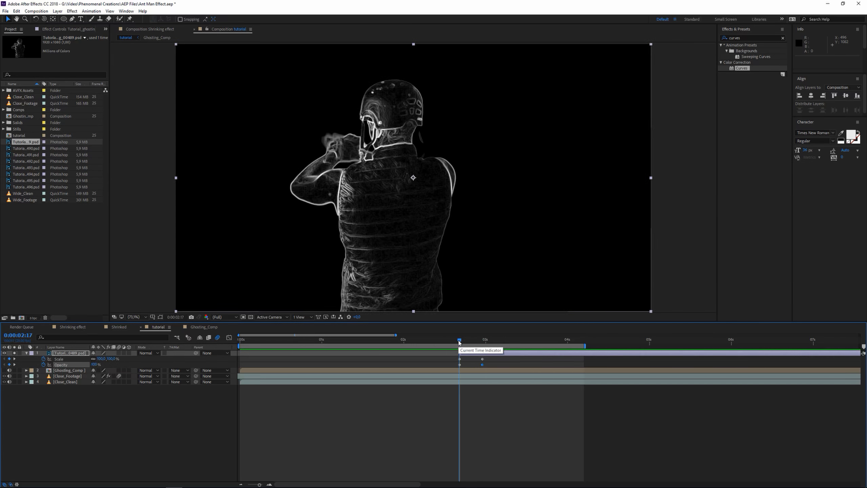
key("b")
key("space")
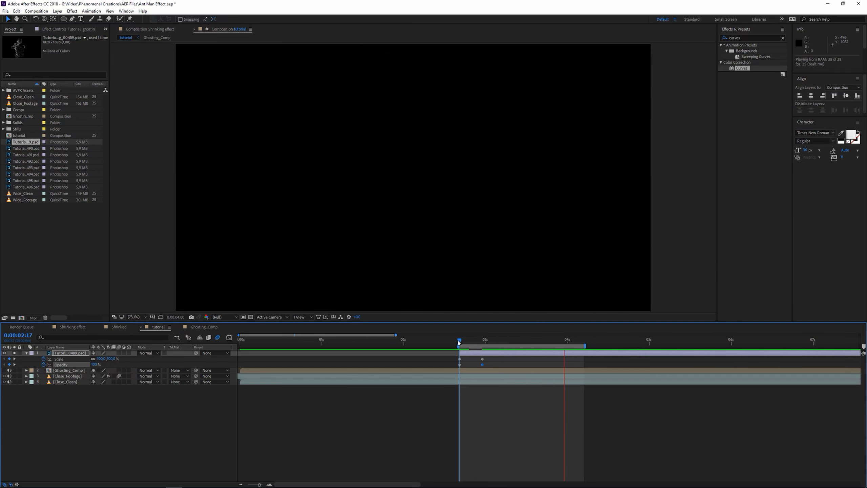
key("space")
left_click_drag(463, 342, 236, 362)
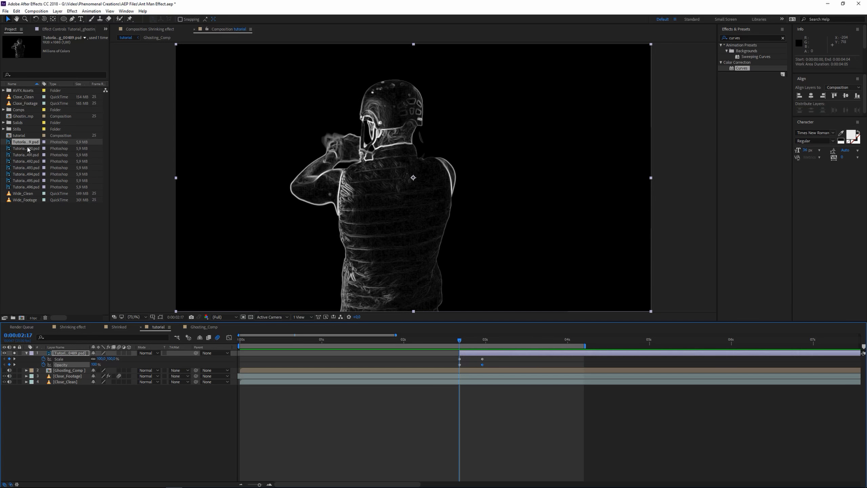
Step: Add Tutorial_ghosting_00490.psd as the uppermost layer starting at 0:00:02:18 and copy the 00489 layer's Scale keyframes onto it
mouse_move(19, 150)
left_mouse_down()
mouse_move(400, 368)
mouse_move(473, 350)
mouse_move(462, 353)
left_mouse_up()
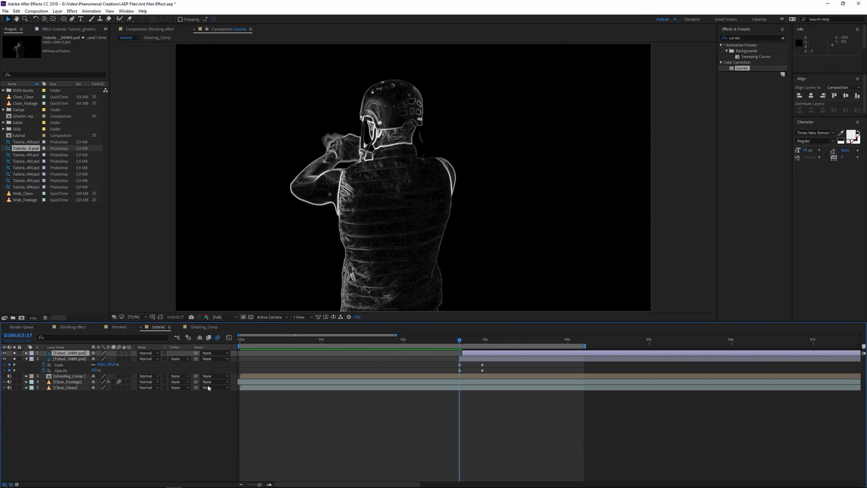
left_click(26, 359)
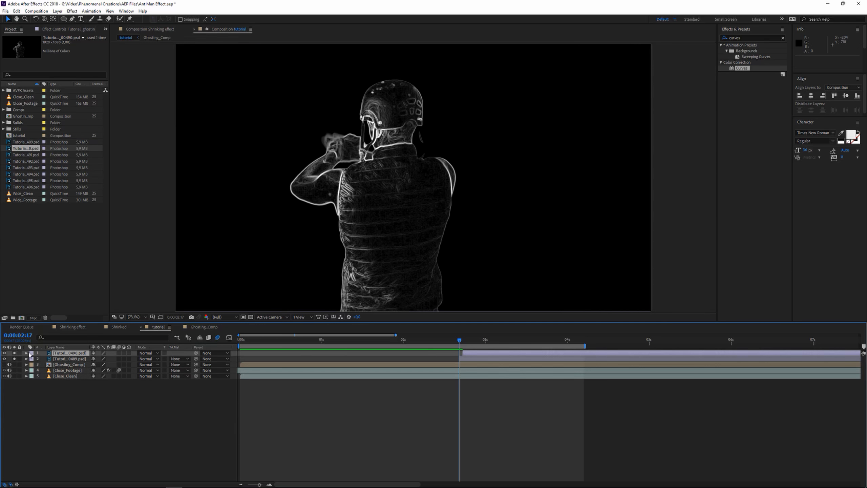
left_click(26, 359)
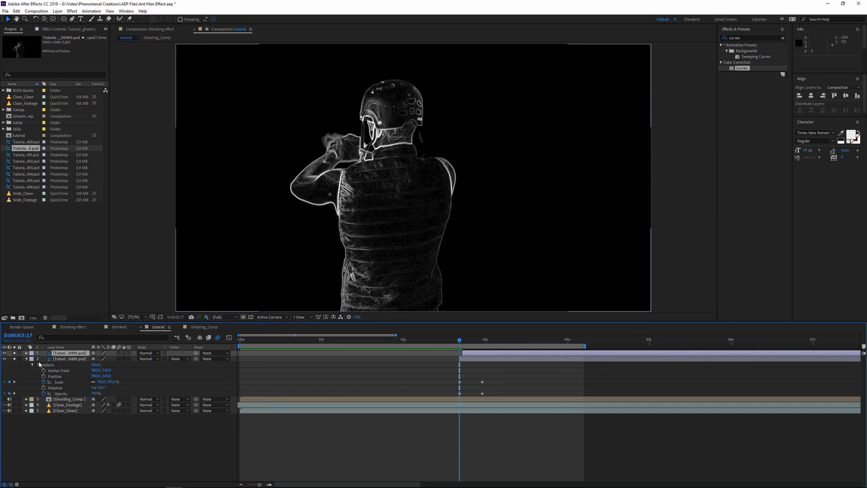
left_click(61, 382)
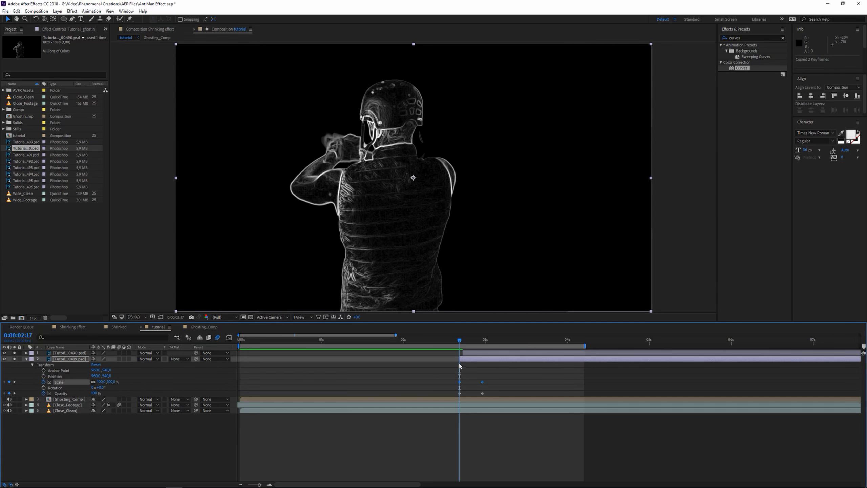
left_click(470, 354)
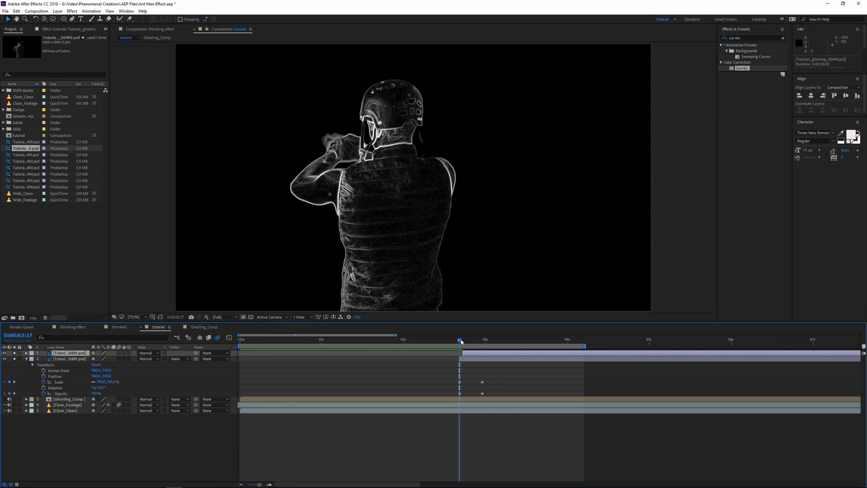
left_click_drag(461, 343, 463, 341)
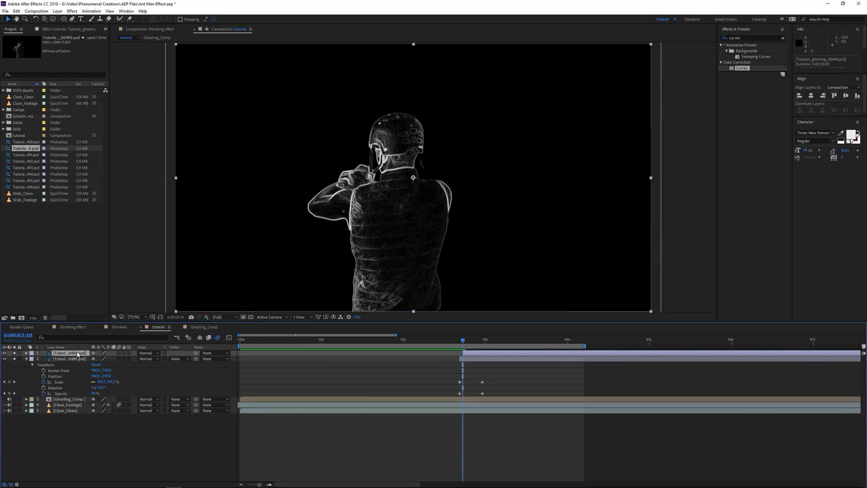
left_click(70, 358)
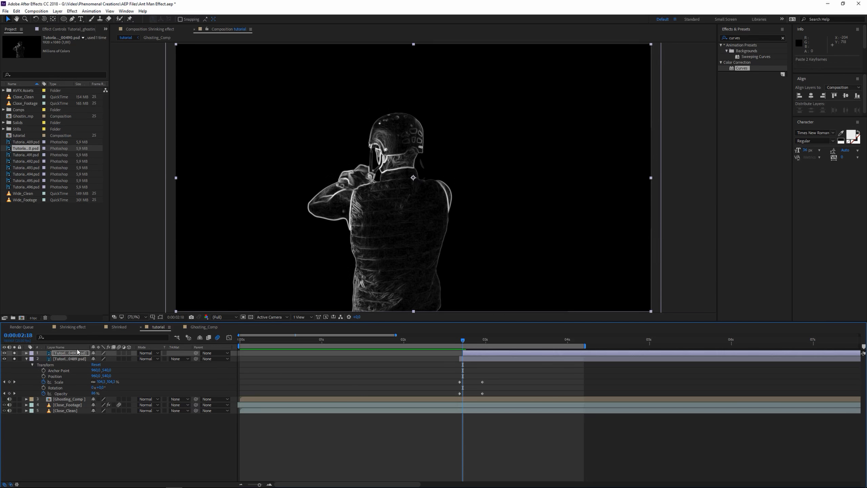
Step: Copy the 00489 layer's Opacity keyframes onto the 00490 layer and set the 00490 layer's blending mode to Screen
left_click(61, 394)
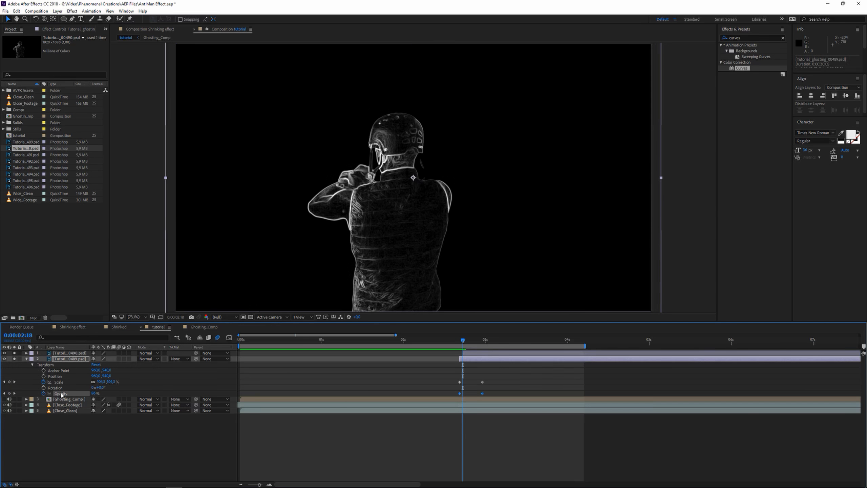
left_click(69, 354)
key("ctrl+v")
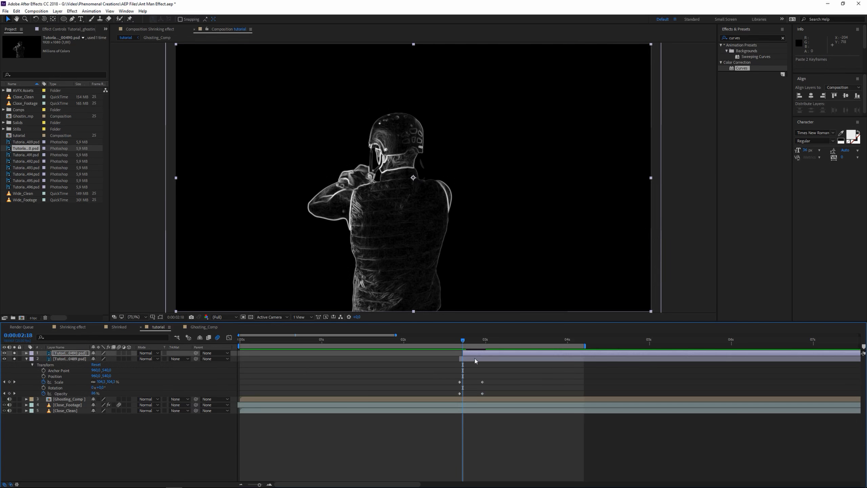
left_click(147, 353)
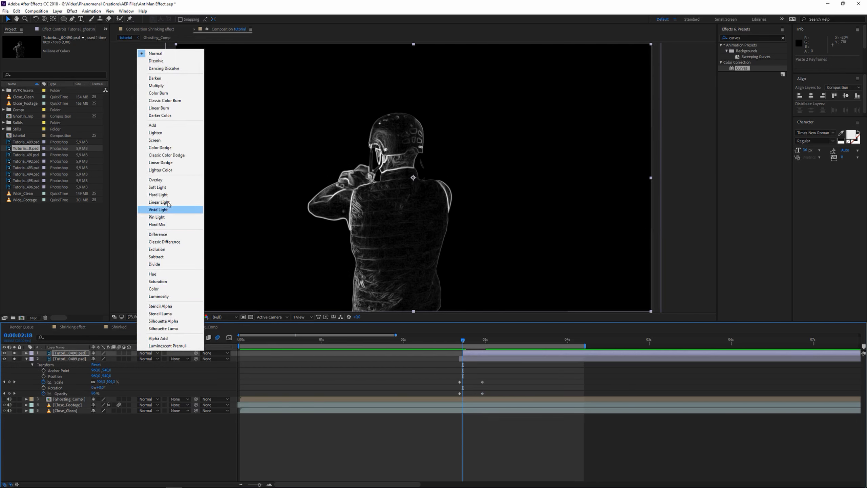
left_click(161, 140)
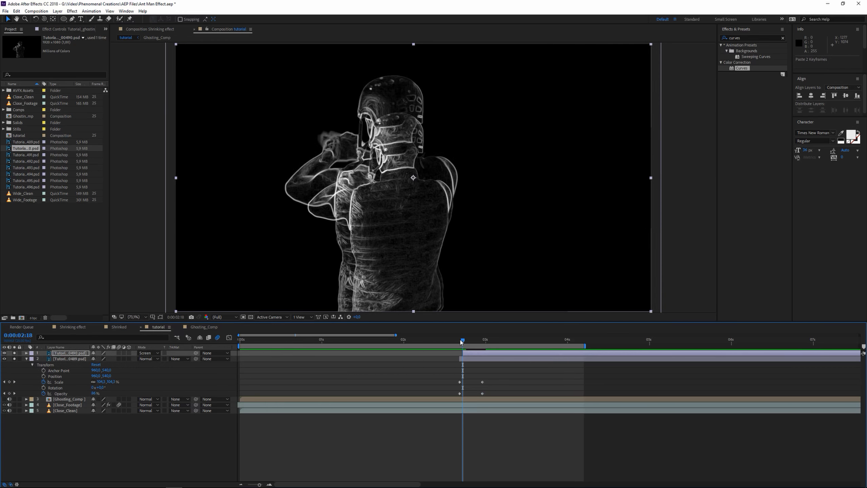
Step: Add ghosting frames 00491 and 00492 at 0:00:02:19 and 0:00:02:20 with the copied keyframes, both in Screen blending mode
mouse_move(463, 341)
left_mouse_down()
mouse_move(453, 347)
mouse_move(476, 347)
mouse_move(454, 350)
mouse_move(476, 352)
mouse_move(466, 354)
left_mouse_up()
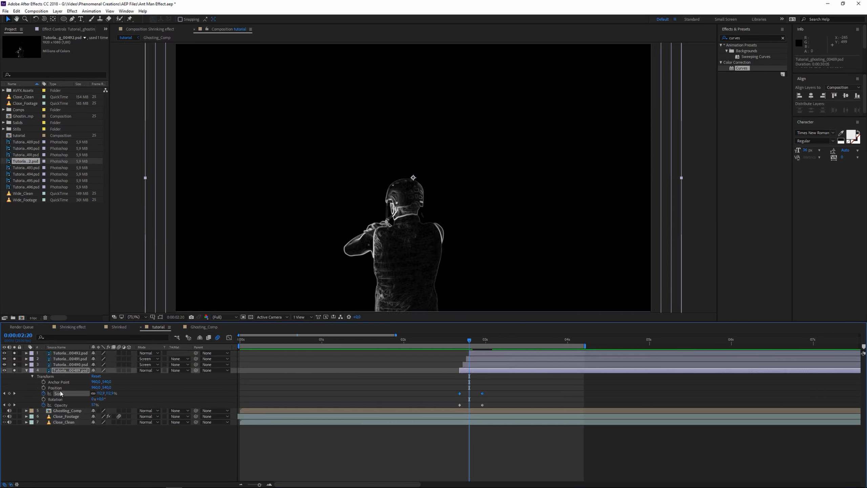
left_click(70, 353)
left_click(149, 353)
left_click(156, 140)
Step: Add Tutorial_ghosting_00493.psd at 0:00:02:21, paste the 00489 layer's Scale and Opacity keyframes onto it, and set its blending mode to Screen
left_click_drag(469, 340, 473, 341)
left_click_drag(25, 168, 67, 351)
left_click(61, 411)
left_click(58, 400, "ctrl")
left_click(70, 353)
key("ctrl+v")
left_click(150, 354)
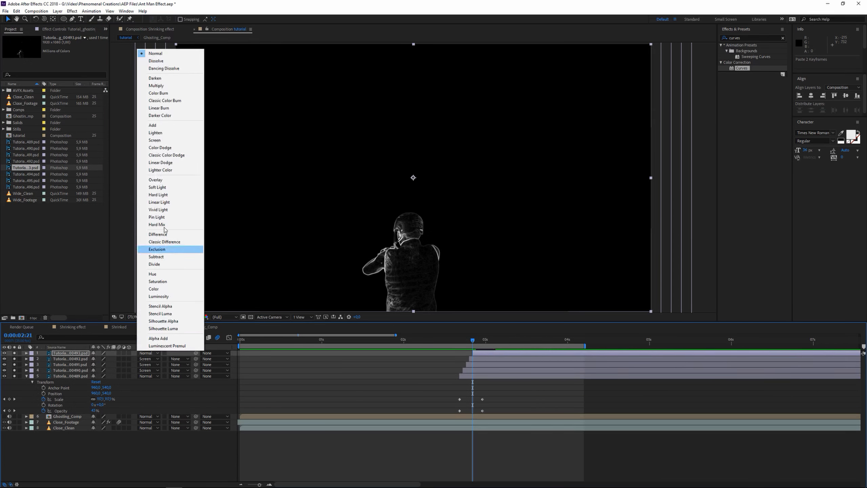
left_click(155, 139)
Step: Add Tutorial_ghosting_00494.psd at 0:00:02:22, paste the 00489 layer's Scale and Opacity keyframes onto it, and set its blending mode to Screen
key("Page_Down")
left_click_drag(26, 174, 477, 355)
left_click(60, 416)
left_click(70, 353)
left_click(59, 405)
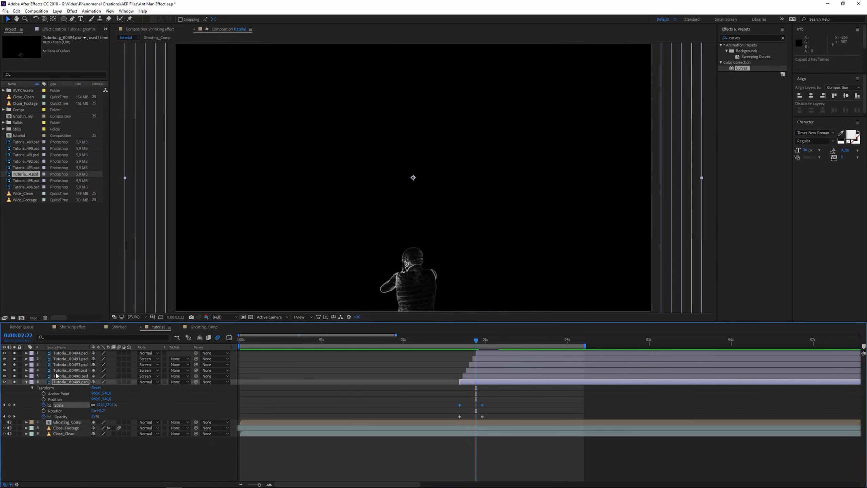
left_click(70, 353)
key("ctrl+v")
left_click(149, 354)
left_click(156, 139)
key("Page_Down")
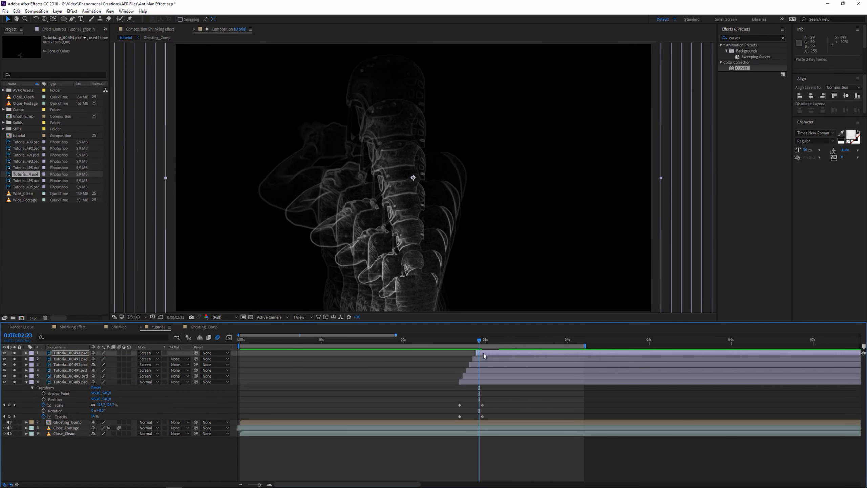
Step: At 0:00:02:17, move the 00489 layer's anchor point onto the man's lower back with the Pan Behind tool
left_click(461, 345)
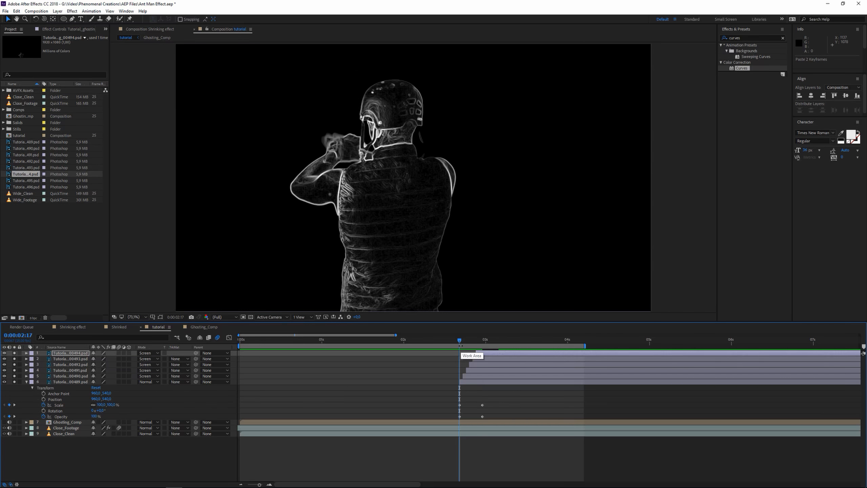
left_click(469, 384)
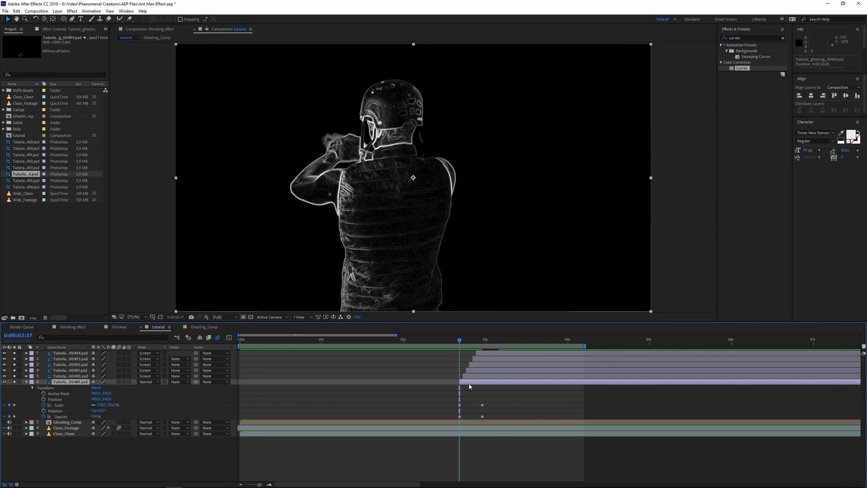
left_click_drag(459, 343, 460, 348)
mouse_move(460, 340)
left_mouse_down()
mouse_move(478, 339)
mouse_move(461, 341)
left_mouse_up()
key("y")
left_click_drag(413, 178, 405, 275)
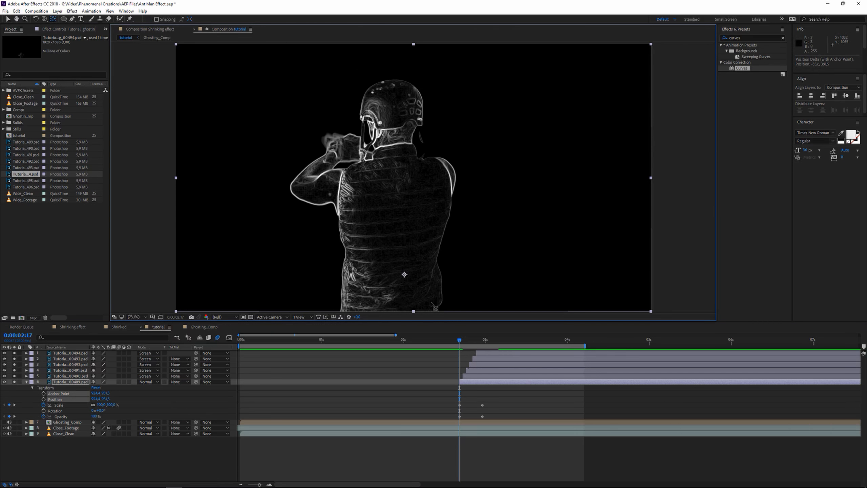
left_click_drag(405, 275, 403, 270)
Step: At 0:00:02:18, move the 00490 layer's anchor point down onto the figure's lower back
left_click_drag(459, 340, 462, 340)
left_click(476, 374)
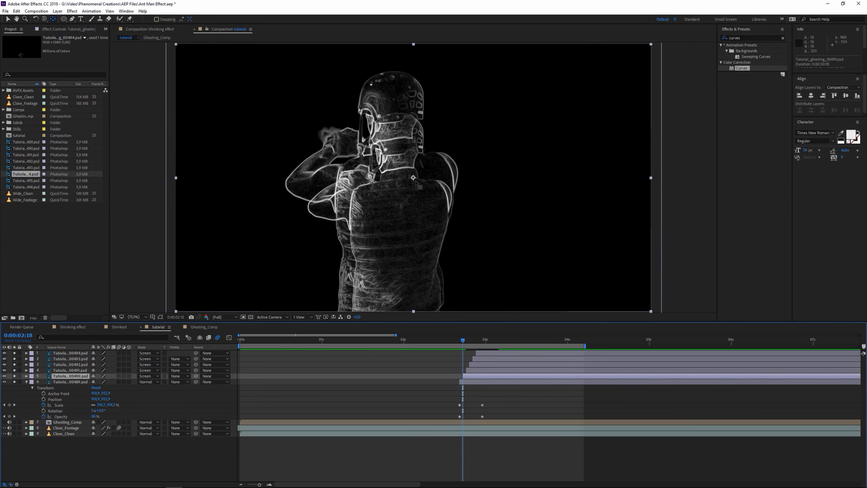
left_click_drag(408, 280, 405, 287)
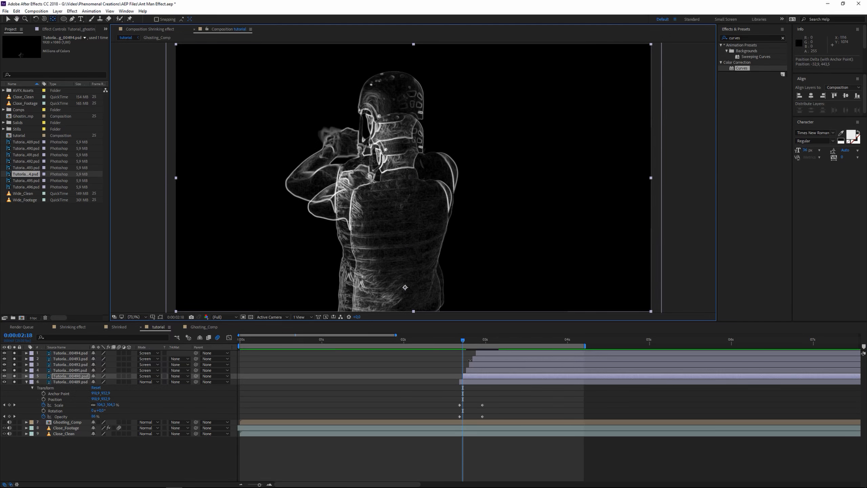
Step: At 0:00:02:19, reposition the 00491 layer's anchor point onto the figure's lower back
left_click(471, 370)
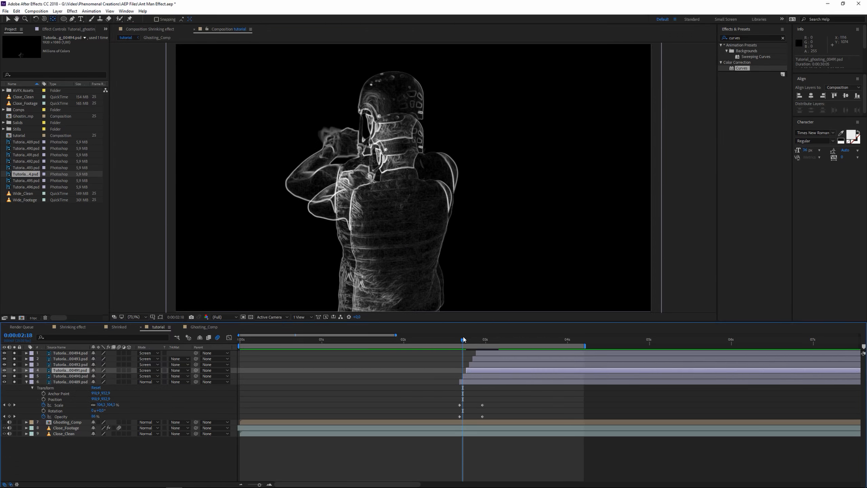
left_click_drag(463, 340, 466, 339)
left_click(405, 270)
left_click_drag(406, 270, 407, 286)
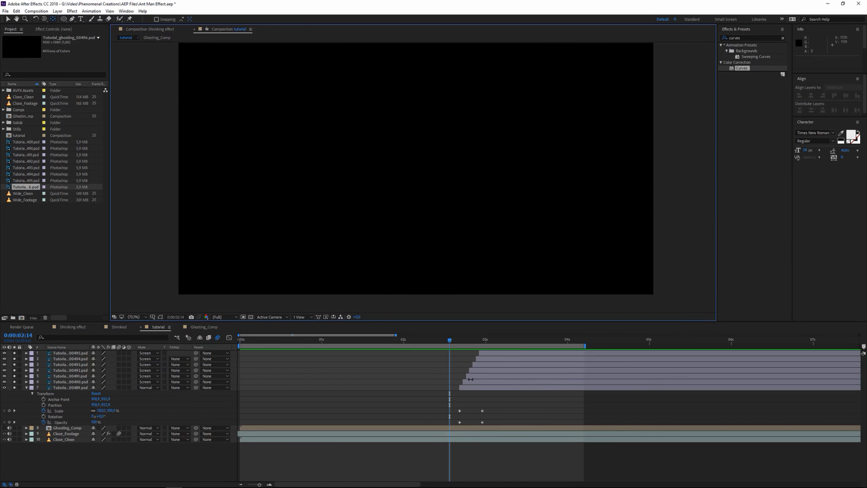
Step: Limit the work area to 0:00:02:14 through 0:00:03:09 and preview the ghosting animation
key("b")
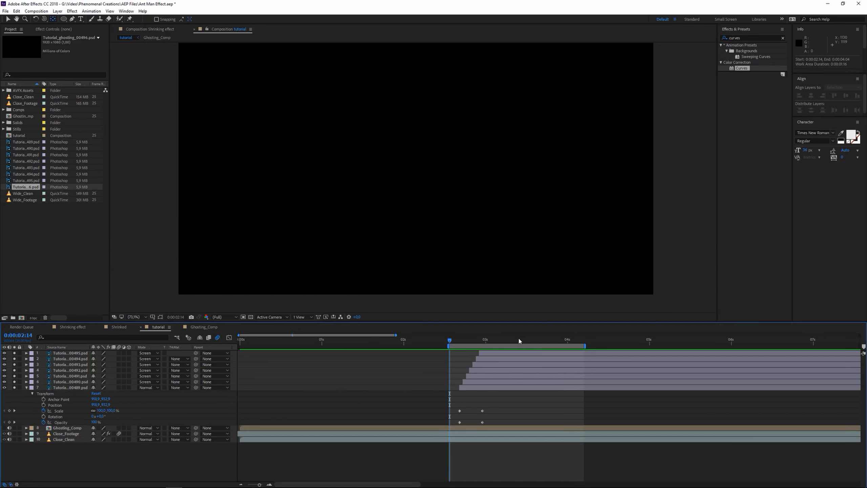
left_click(515, 339)
key("n")
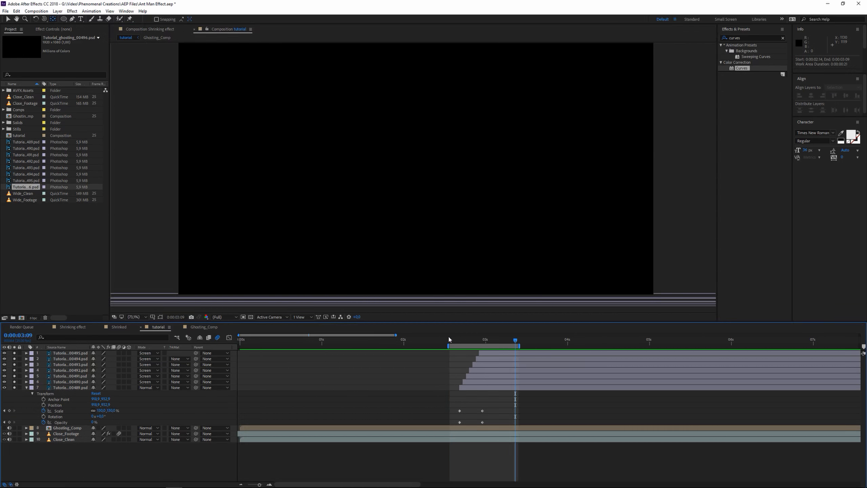
key("space")
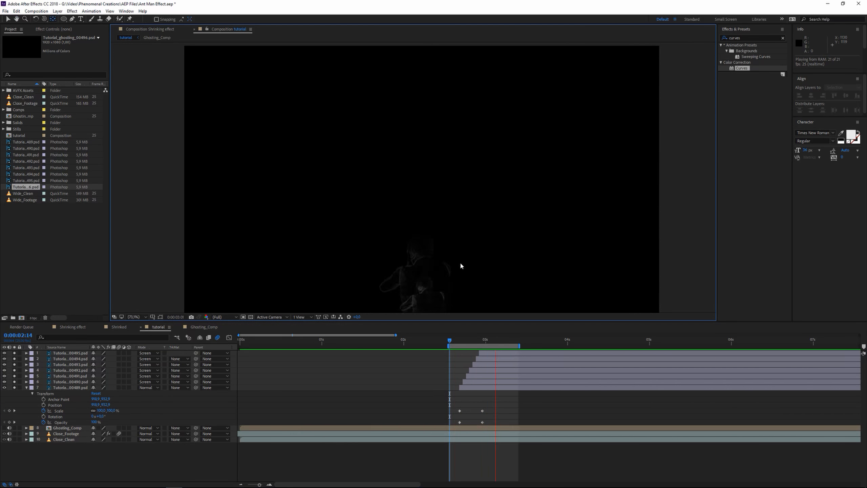
key("space")
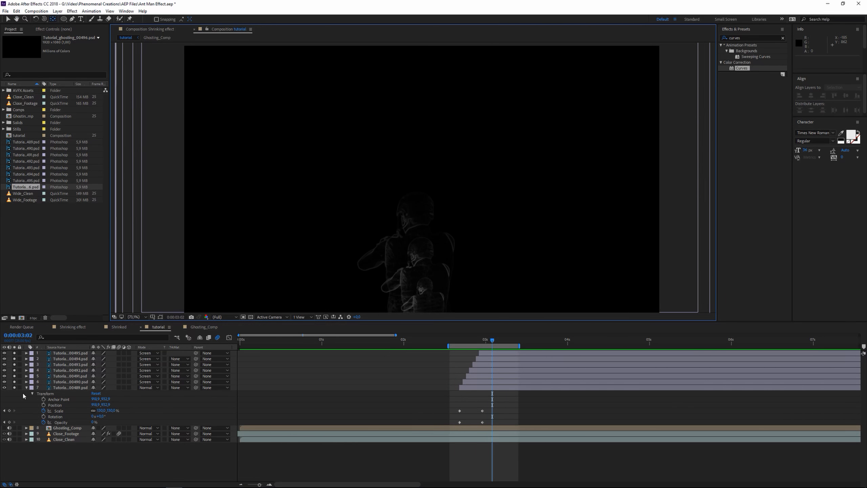
Step: Collapse the 00489 layer's properties and pre-compose the seven ghosting layers, 00489 to 00495, into a composition named Ghosting
left_click(26, 388)
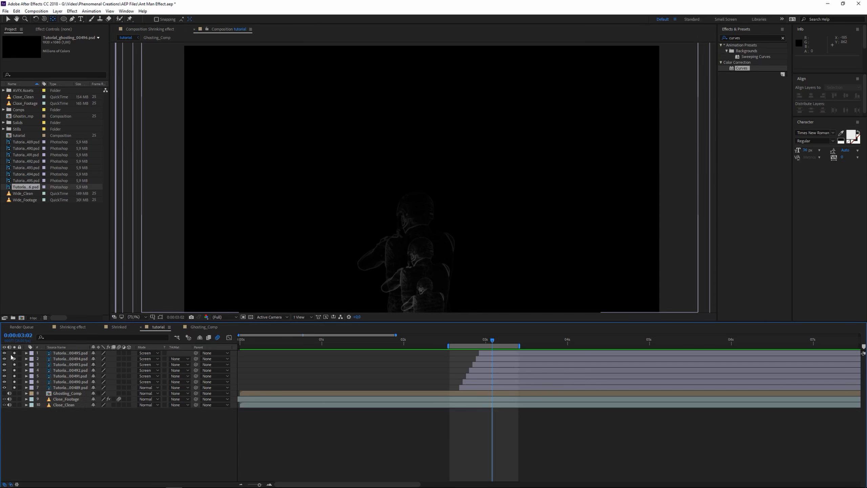
left_click(71, 353)
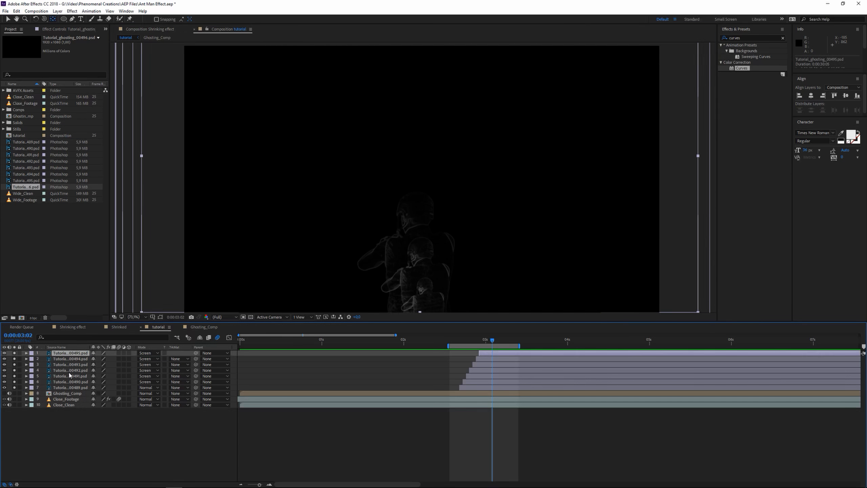
left_click(71, 394, "ctrl")
left_click(76, 419)
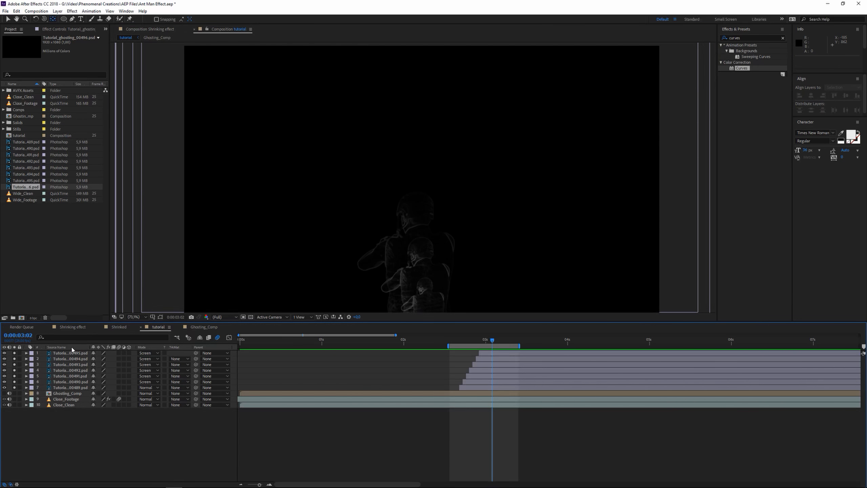
left_click(71, 353)
left_click(77, 387, "shift")
key("ctrl+shift+c")
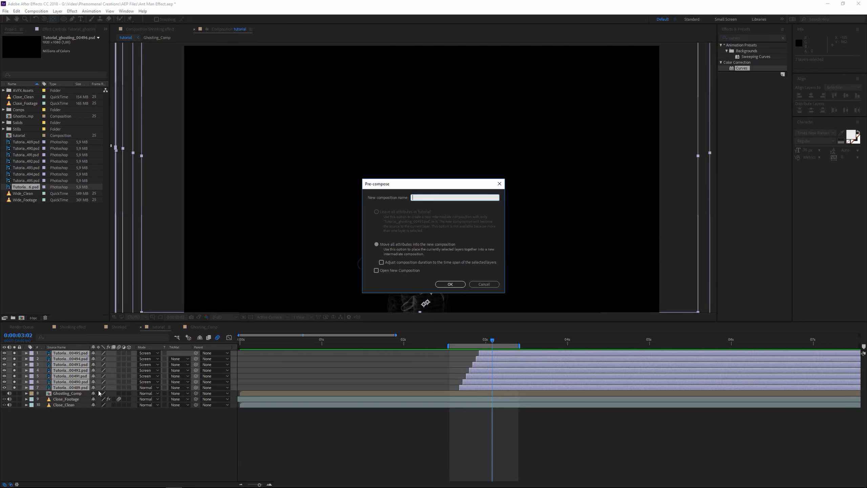
type("Ghosting")
left_click(446, 285)
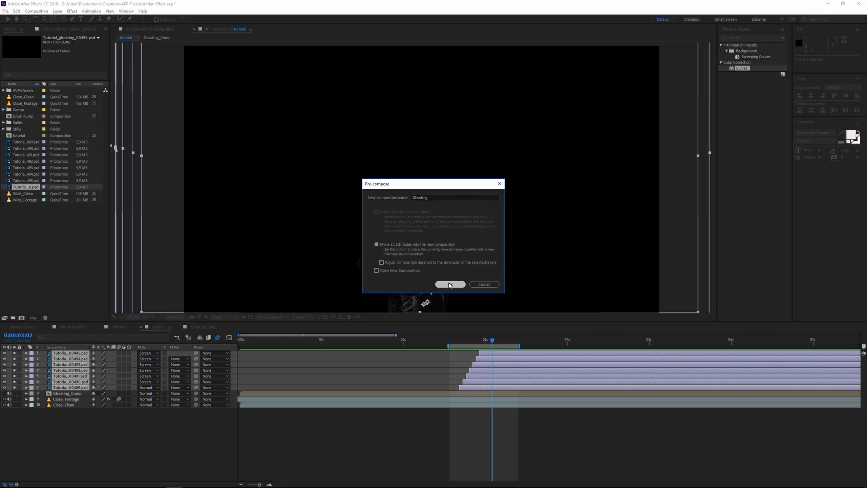
Step: Delete the old Ghosting_Comp layer and return the playhead to 0:00:02:17
left_click(64, 358)
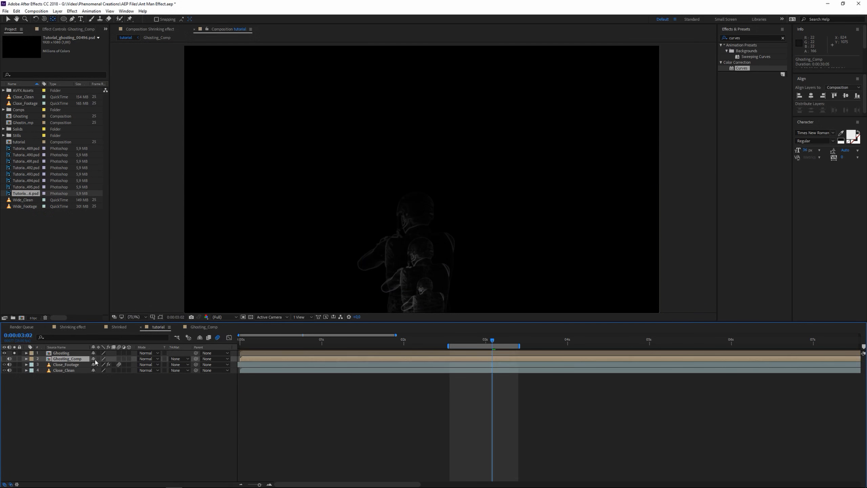
key("Delete")
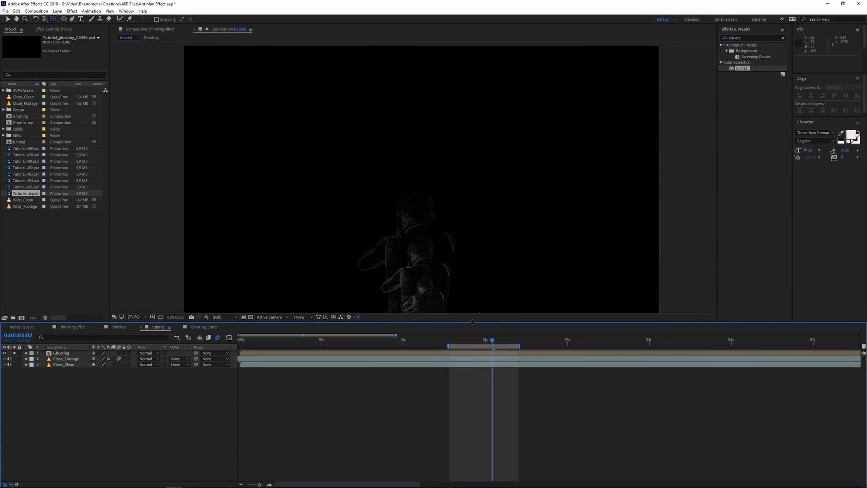
left_click_drag(493, 340, 458, 351)
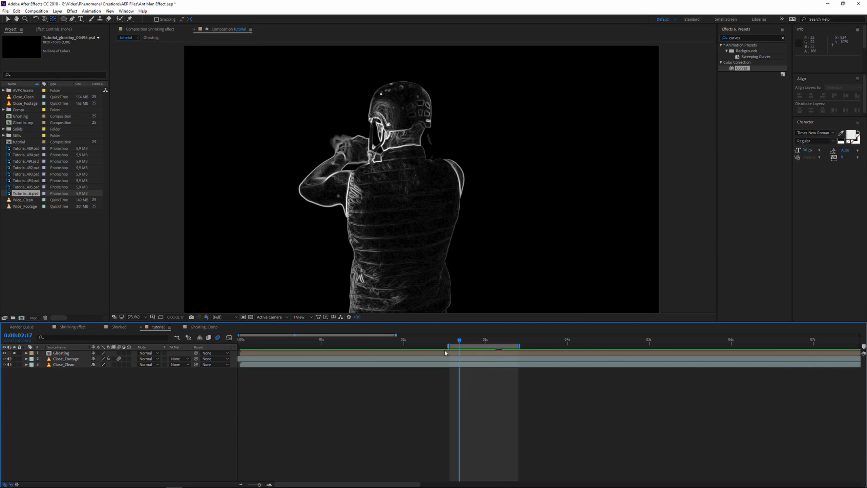
Step: Extend the work area from the composition's start to the end of the Close_Footage layer at 0:00:11:14
mouse_move(259, 484)
left_mouse_down()
mouse_move(251, 485)
mouse_move(252, 473)
left_mouse_up()
left_click_drag(296, 341, 227, 351)
left_click_drag(319, 347, 504, 350)
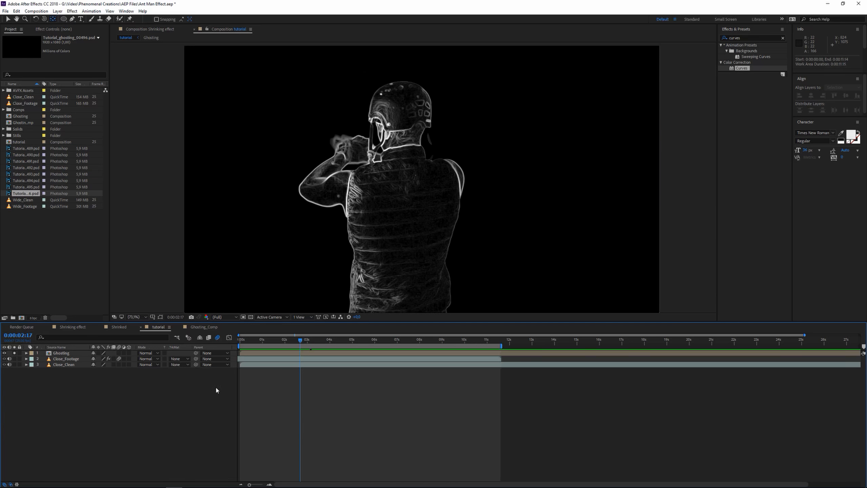
Step: Unsolo the Ghosting layer and set its blending mode to Screen over the footage
left_click(14, 353)
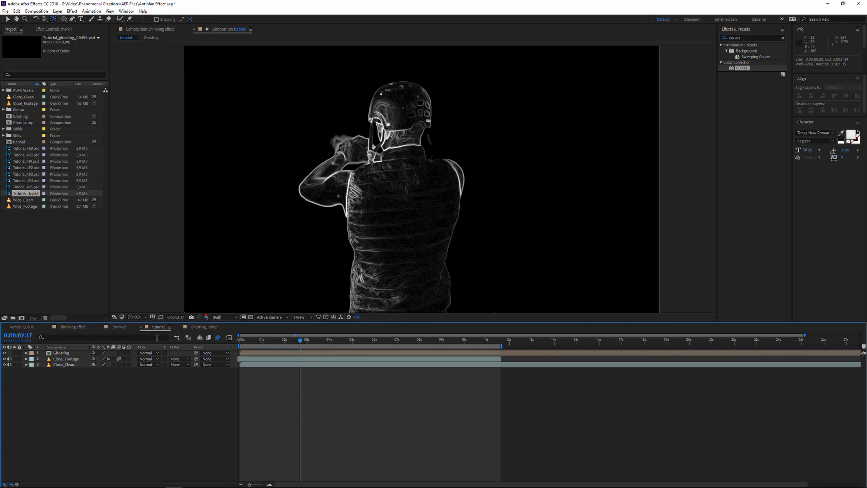
left_click(4, 353)
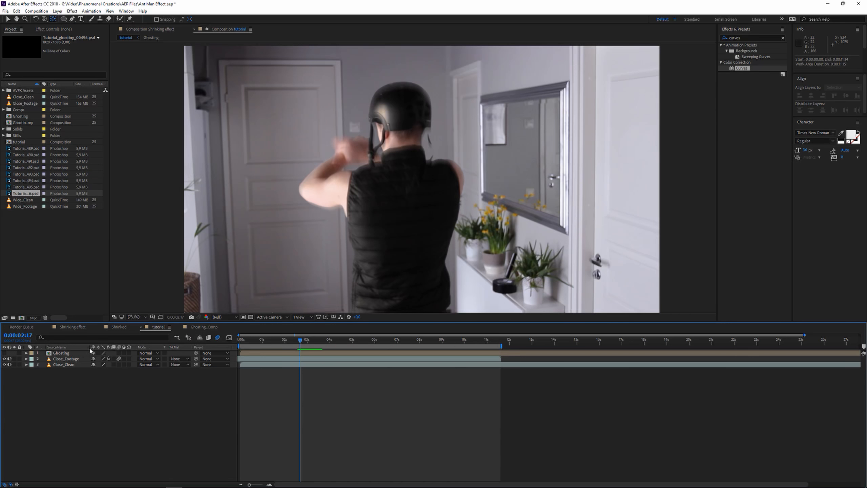
left_click(5, 353)
left_click(147, 353)
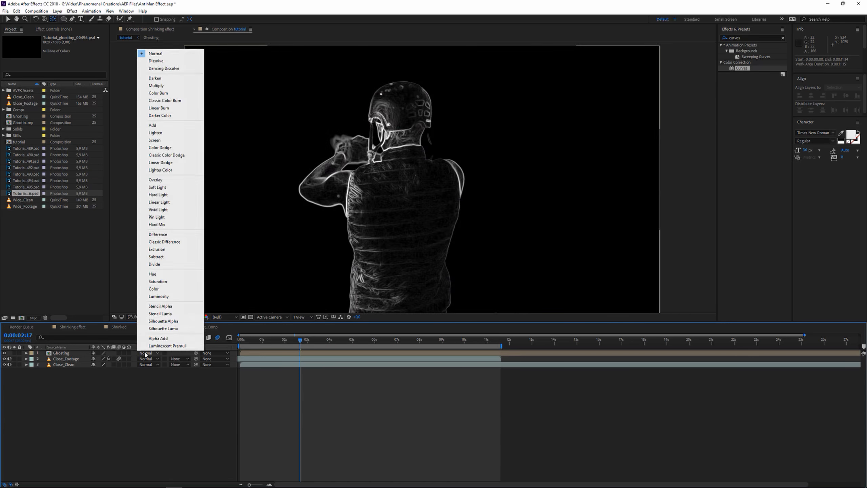
left_click(155, 140)
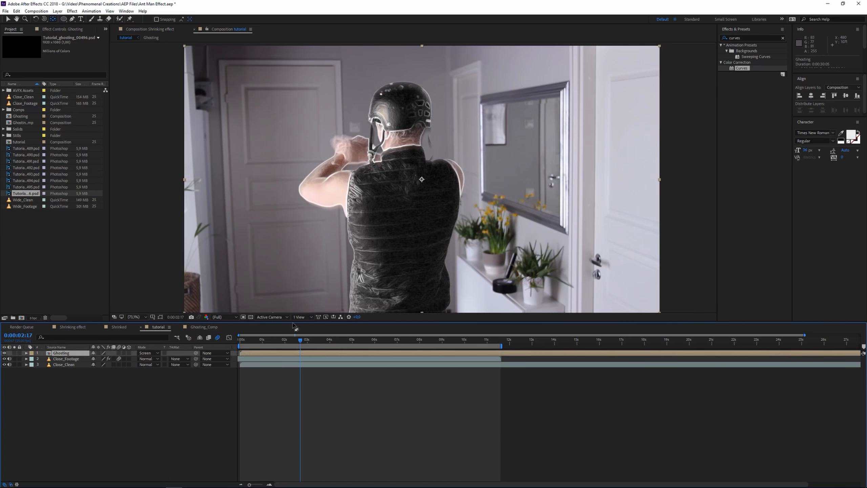
Step: Preview the composite from the start and from 0:00:02:14, and scrub through the shrinking moment to examine the ghosting
key("Home")
key("space")
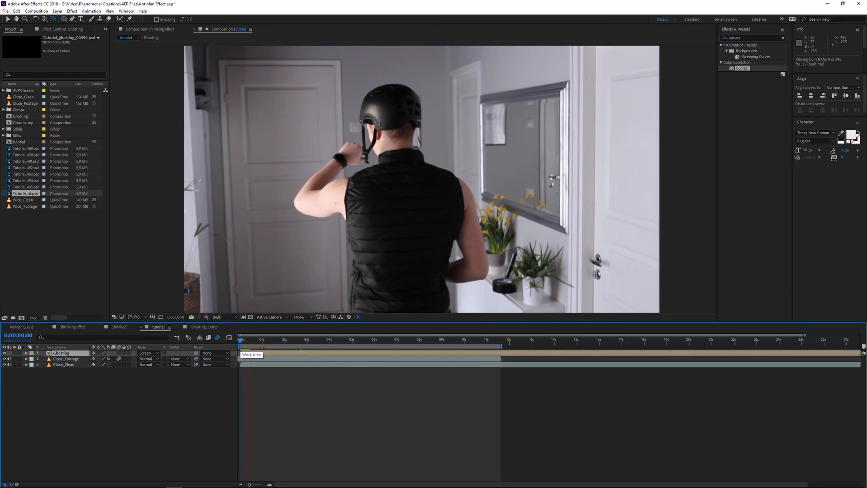
left_click(298, 340)
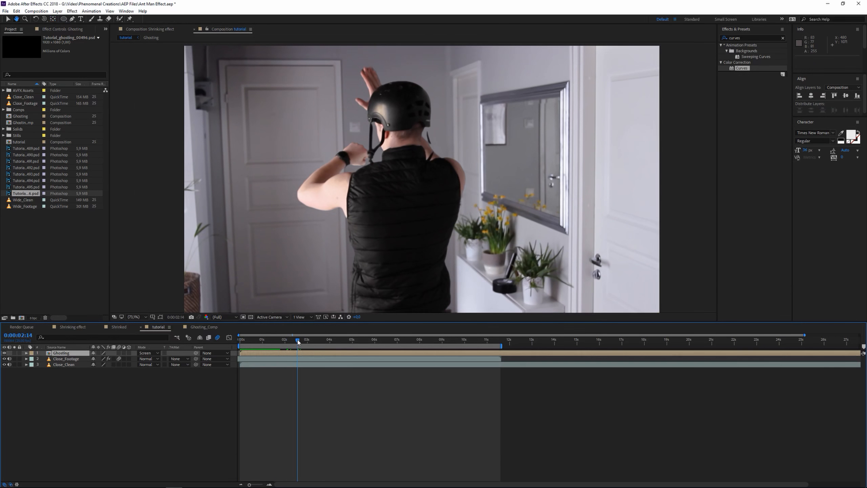
key("space")
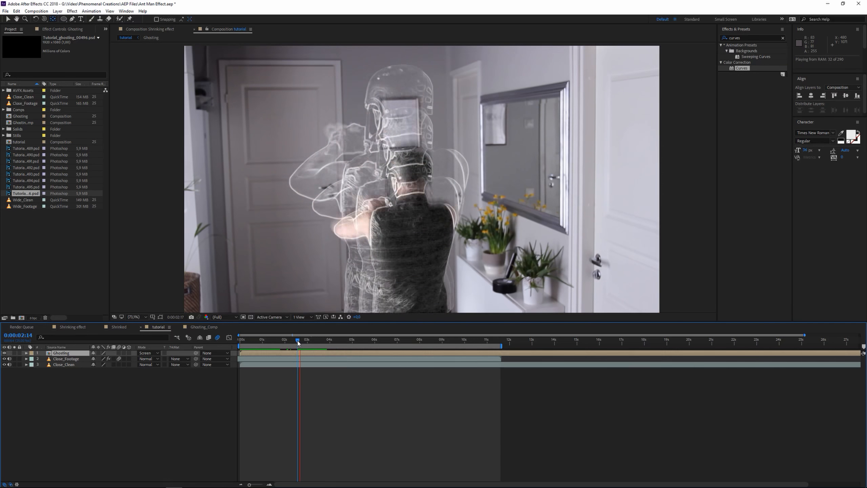
left_click(297, 341)
key("space")
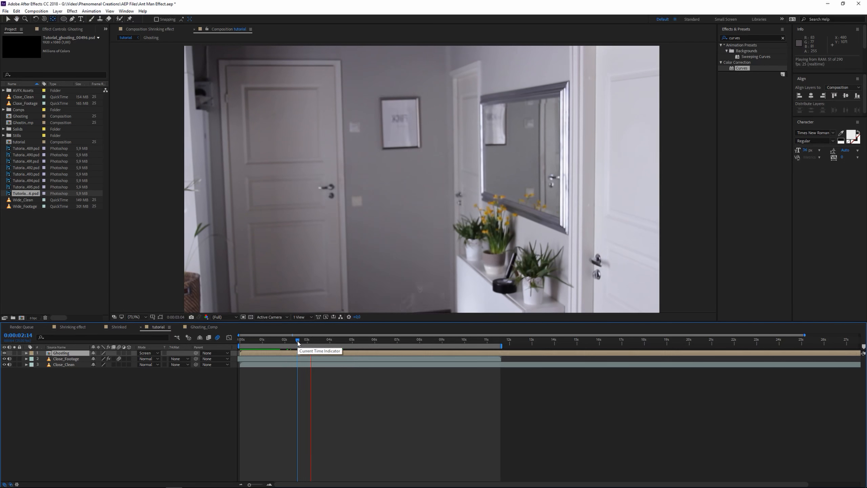
key("space")
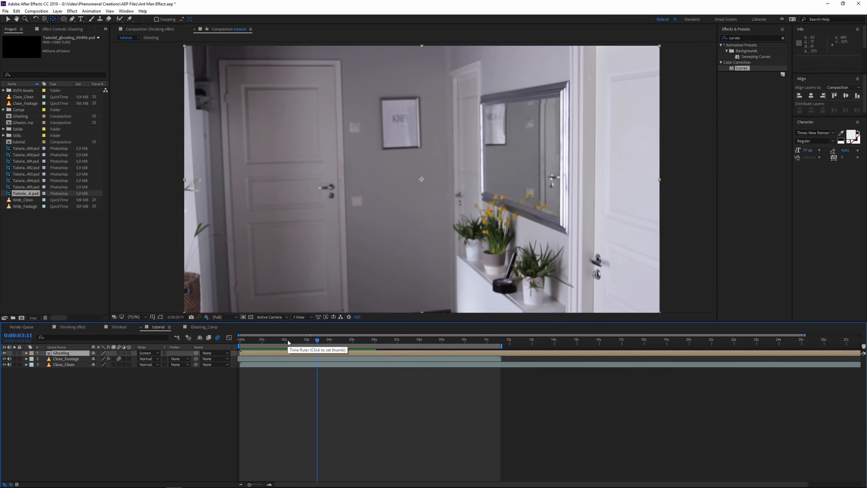
left_click(305, 344)
left_click_drag(305, 344, 296, 345)
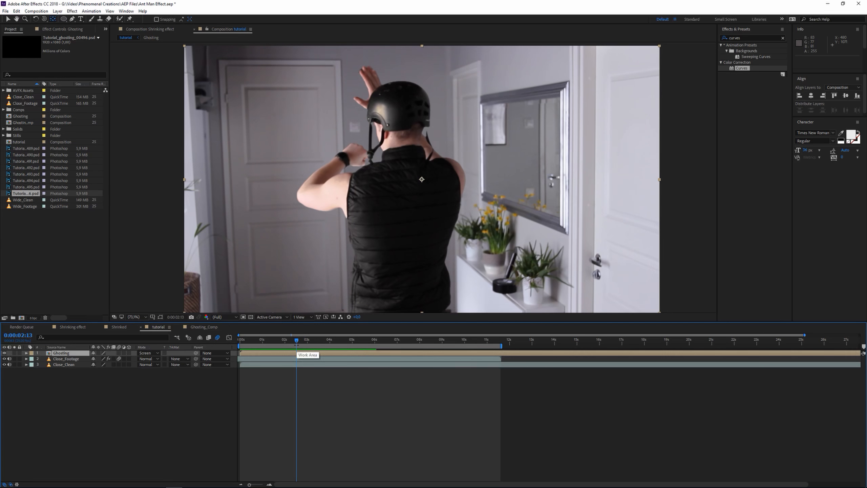
left_click_drag(296, 345, 303, 345)
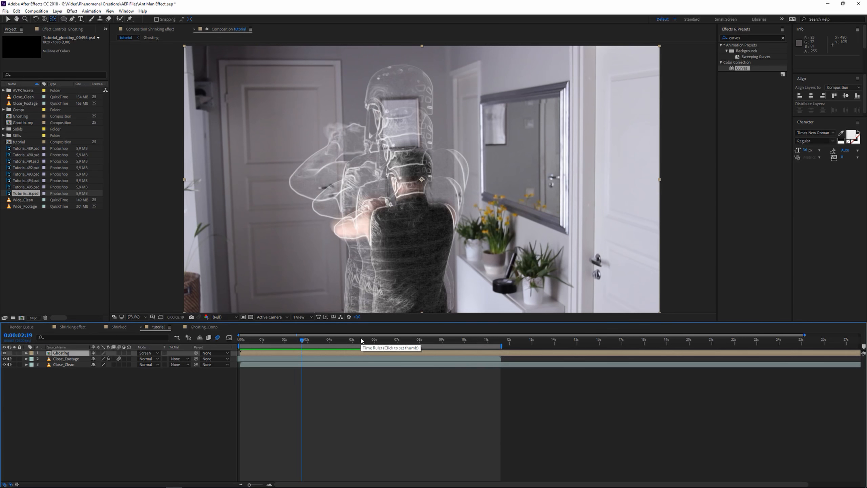
Step: Apply the Turbulent Displace effect to the Ghosting layer and set its Displacement to Twist
left_click(60, 30)
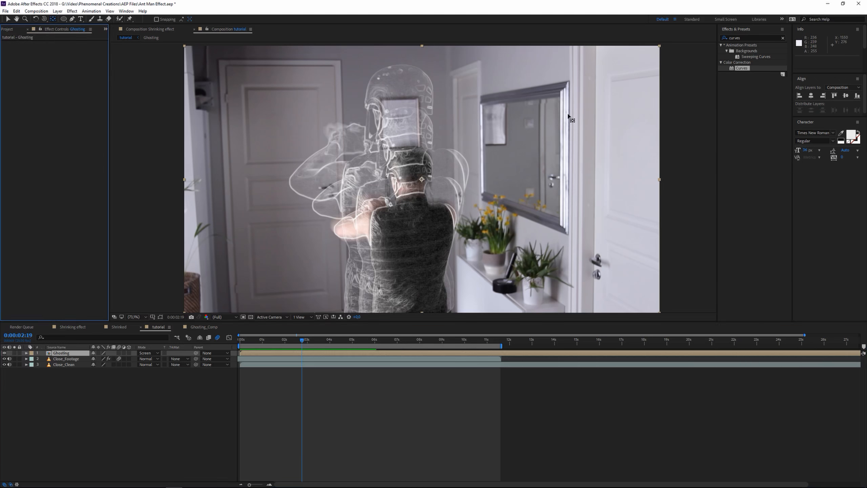
left_click(752, 38)
type("turbu")
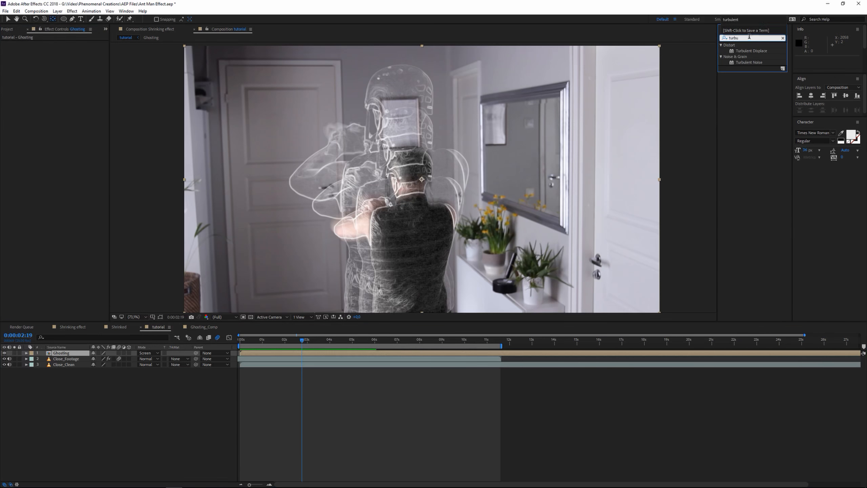
left_click_drag(751, 50, 91, 142)
left_click(80, 49)
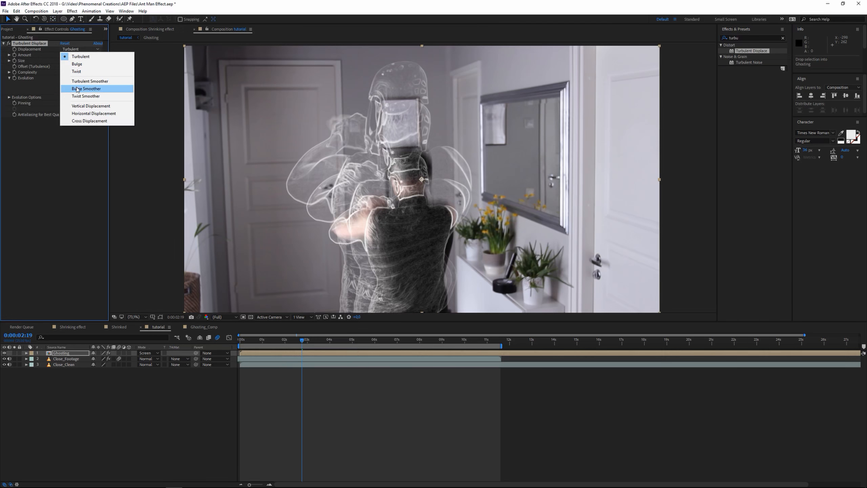
left_click(79, 73)
Step: Set the Ghosting layer's Turbulent Displace Amount to 30, Size to 14 and Complexity to 1.2
left_click(64, 55)
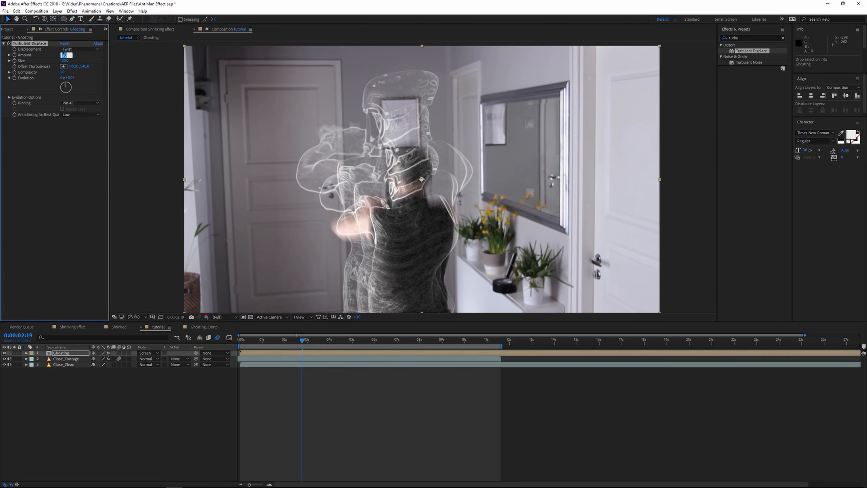
type("30")
key("Tab")
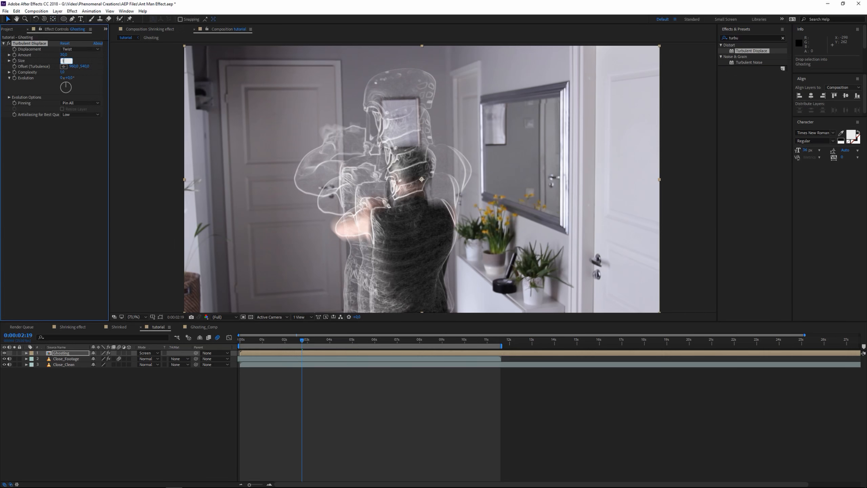
left_click(38, 172)
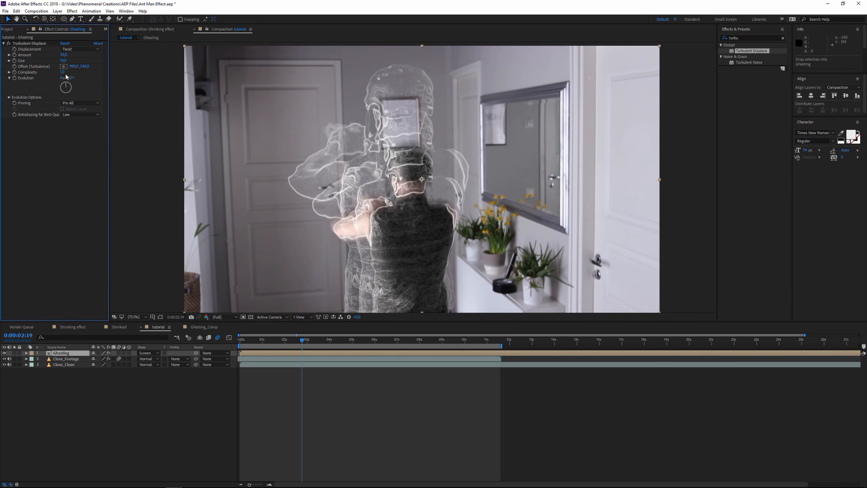
left_click_drag(63, 72, 74, 72)
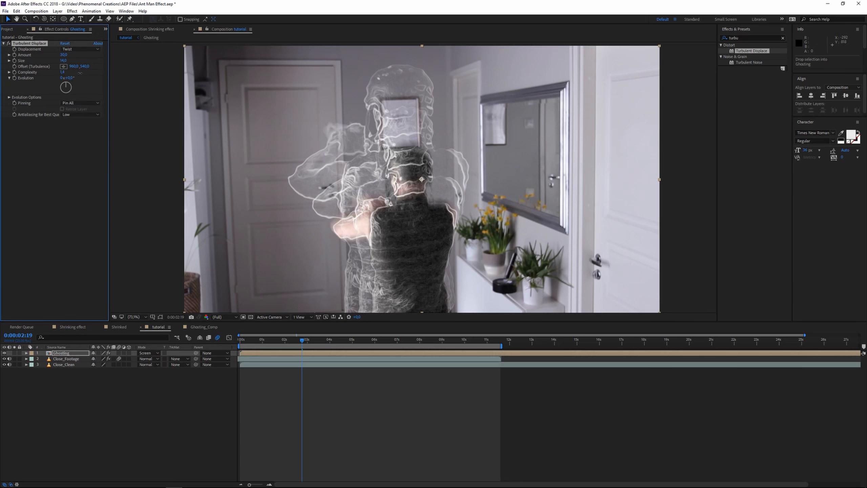
left_click_drag(87, 74, 69, 78)
Step: Animate the Turbulent Displace Evolution with a starting keyframe at 0:00:01:02 and a 180° keyframe at 0:00:10:11
left_click(14, 79)
key("u")
left_click_drag(301, 365, 264, 368)
left_click_drag(302, 341, 474, 343)
left_click(62, 78)
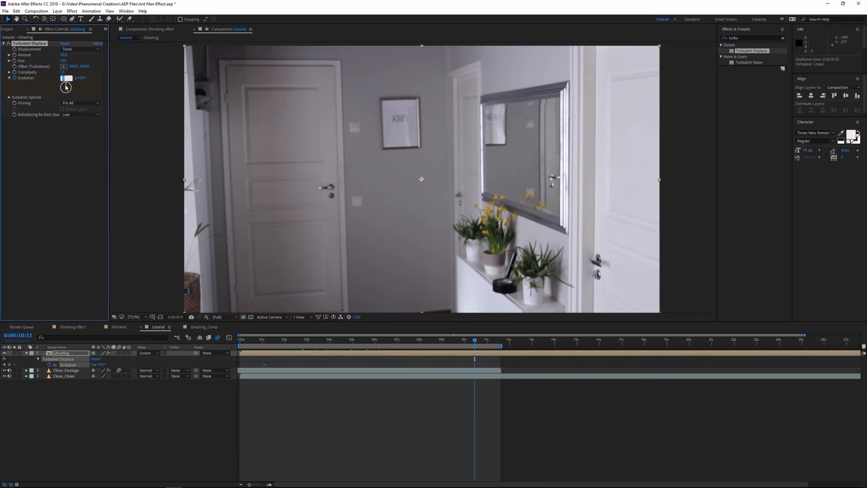
key("Tab")
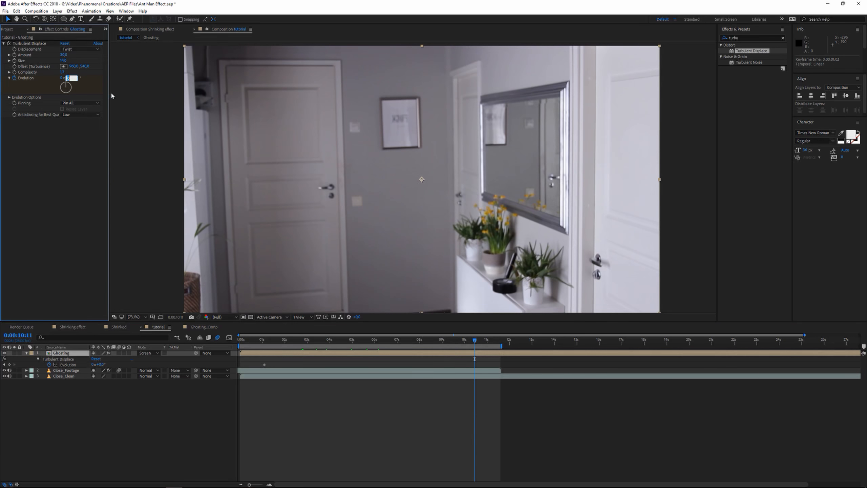
type("180")
key("Return")
Step: Preview the displaced ghosting from about 0:00:01:01 and scrub through the shrinking moment to examine the motion
left_click(263, 340)
key("space")
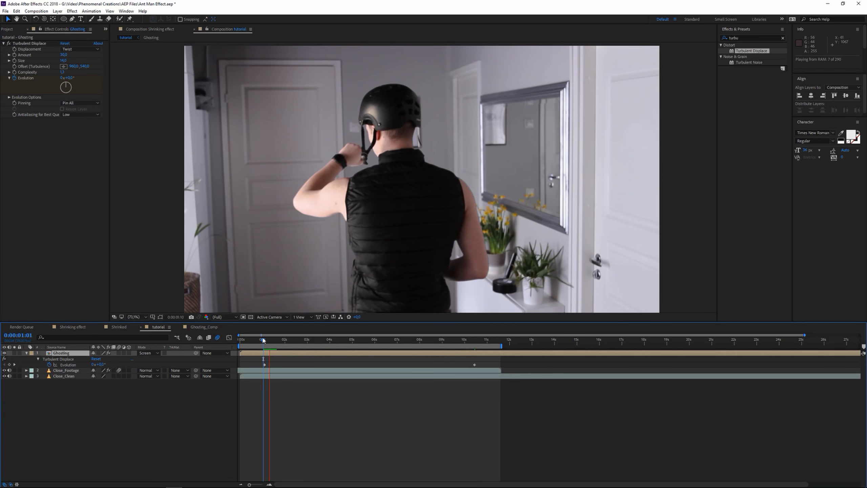
left_click_drag(263, 339, 277, 338)
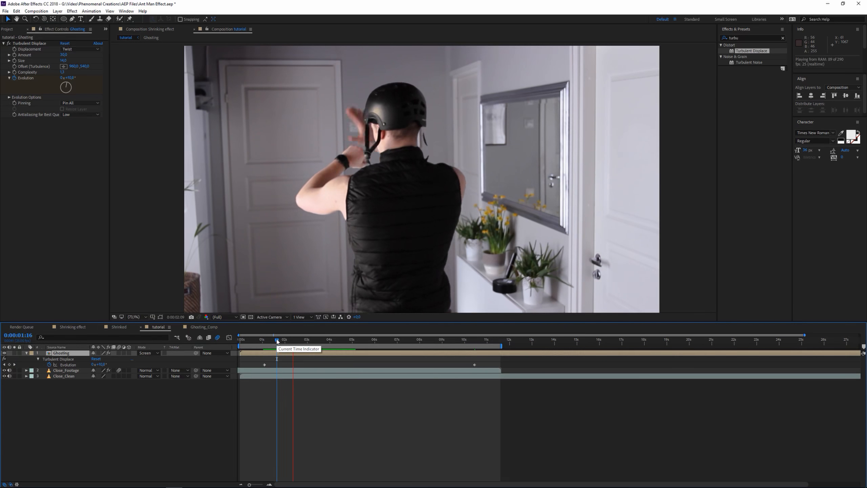
left_click_drag(277, 338, 303, 347)
Step: Raise the ending Evolution value at 0:00:10:10 to 2 full revolutions so the turbulence changes faster
left_click(472, 341)
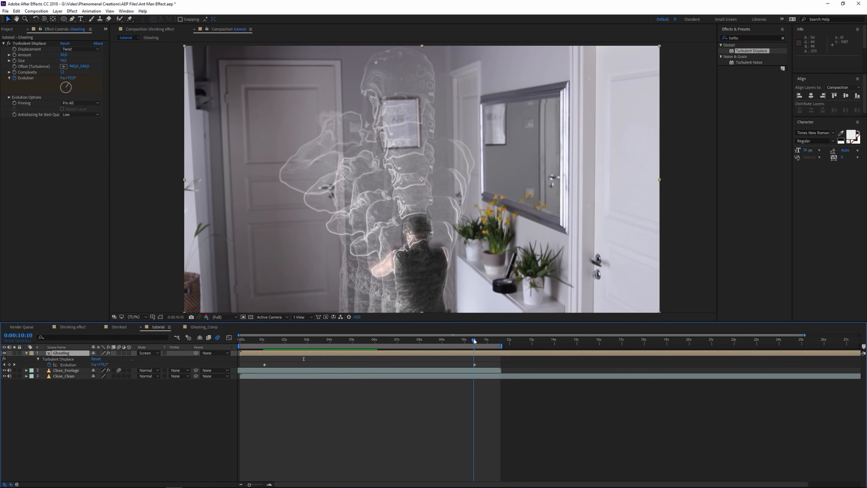
left_click(62, 78)
type("2")
key("Return")
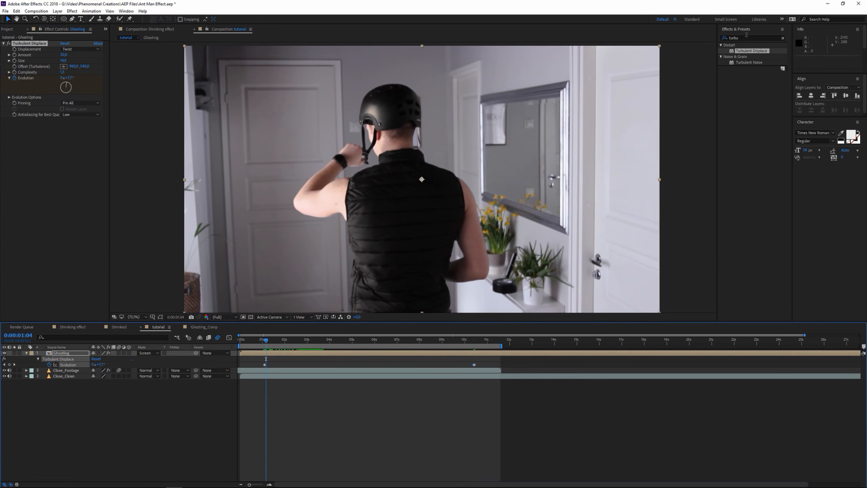
Step: Add a Directional Blur below Turbulent Displace on the Ghosting layer, with a Direction of about -7° and Blur Length 9
left_click(724, 37)
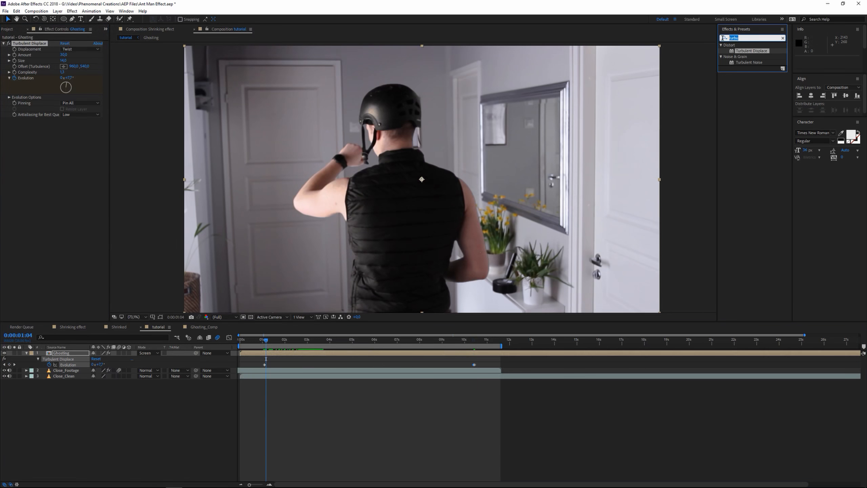
type("dire")
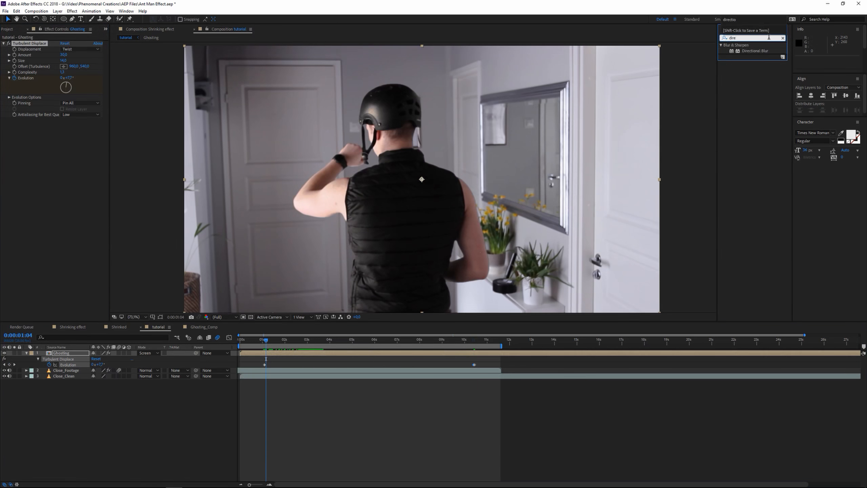
left_click_drag(766, 51, 104, 180)
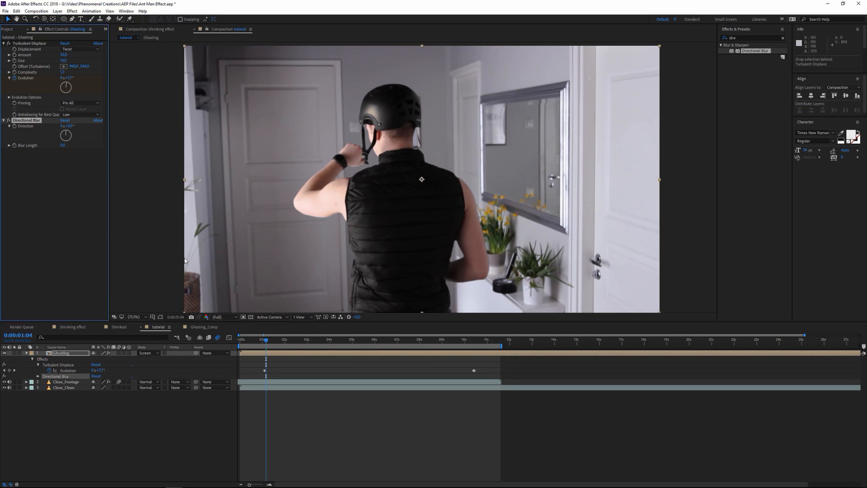
left_click_drag(276, 345, 302, 347)
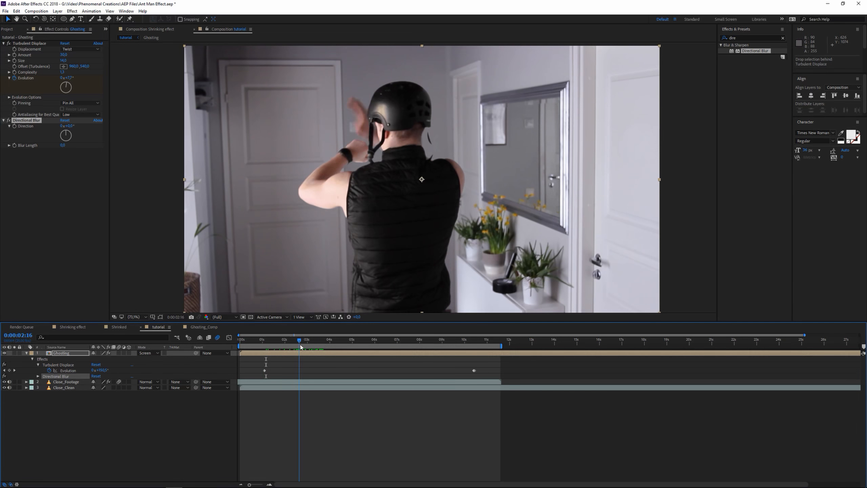
left_click_drag(63, 131, 64, 133)
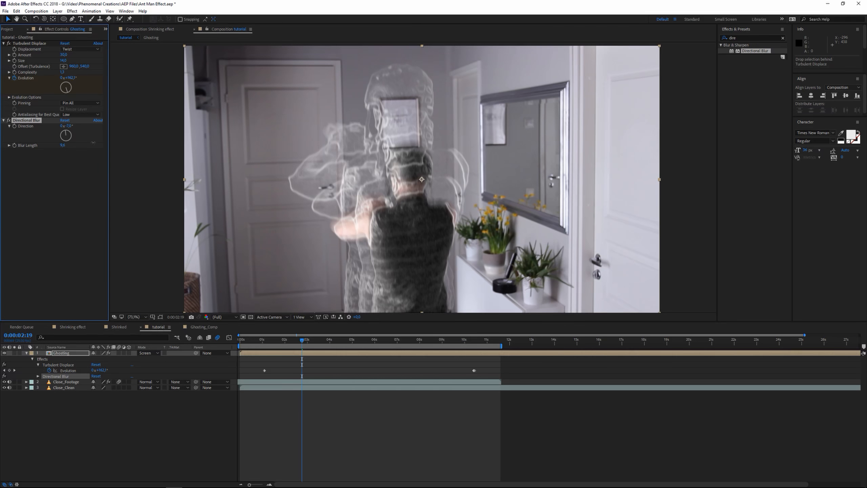
Step: Preview the composite from the start and from 0:00:01:19 to examine the blurred ghosting
key("space")
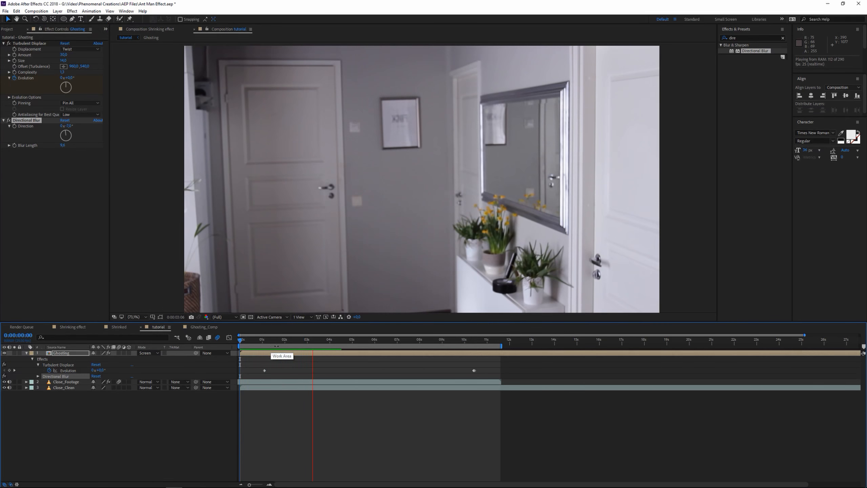
left_click(279, 342)
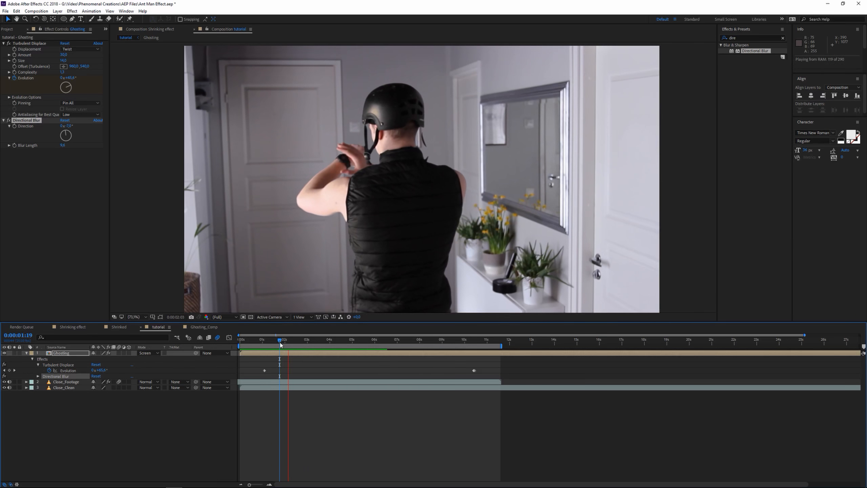
key("space")
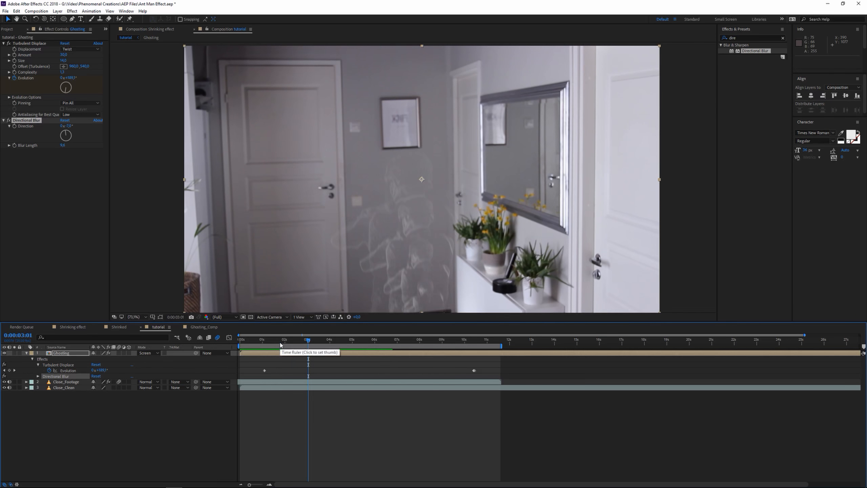
Step: Move the playhead to 0:00:02:16 and create a full-frame white solid named "white flash" above the Ghosting layer
left_click_drag(280, 344, 300, 341)
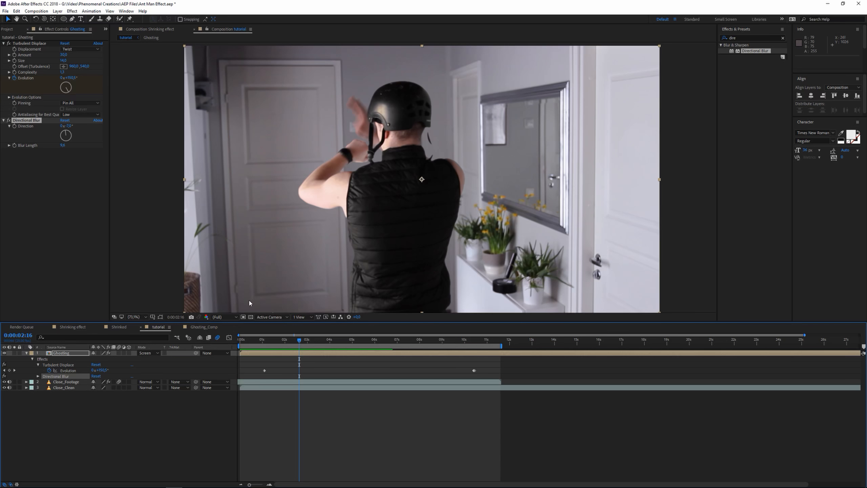
left_click(26, 353)
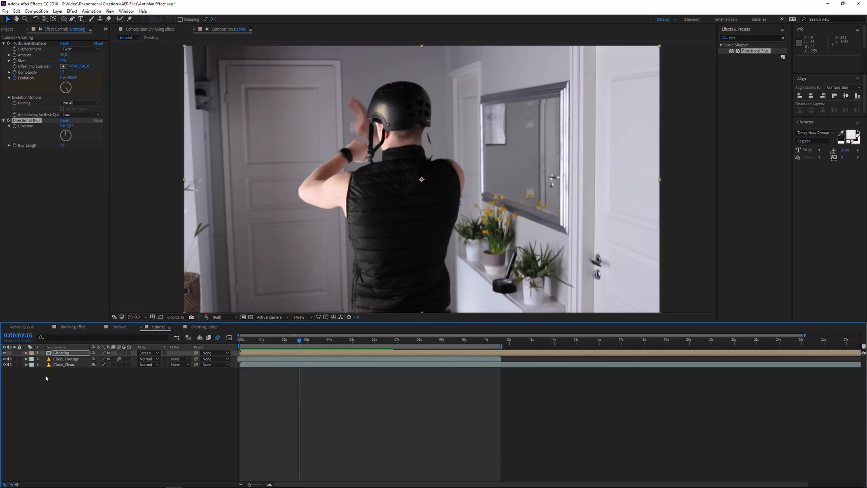
key("ctrl+y")
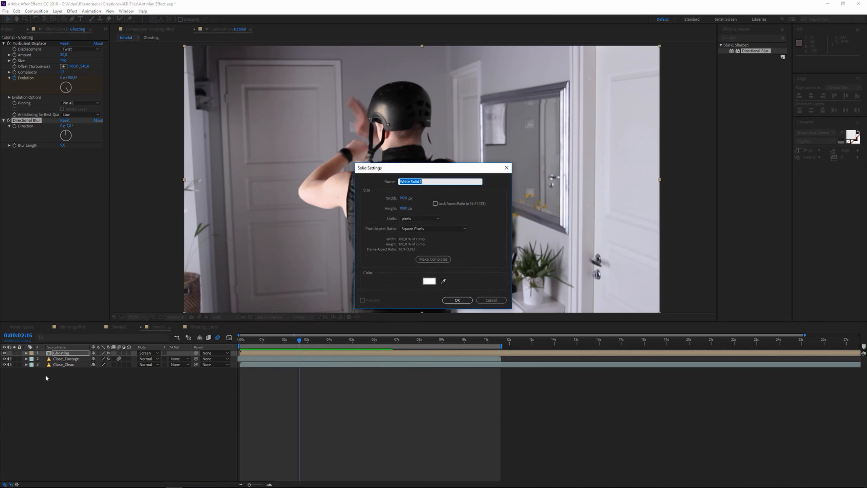
type("white flash")
key("Return")
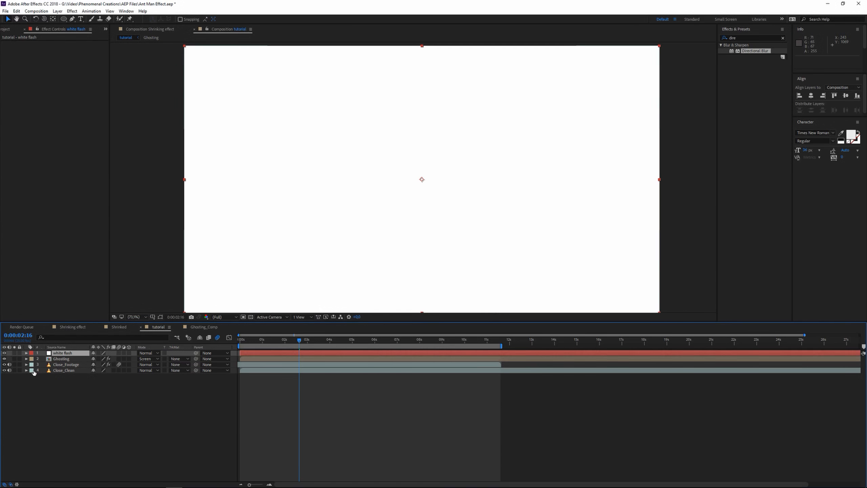
Step: Split the white flash layer at 0:00:02:16 and delete the part before the playhead
key("ctrl+shift+d")
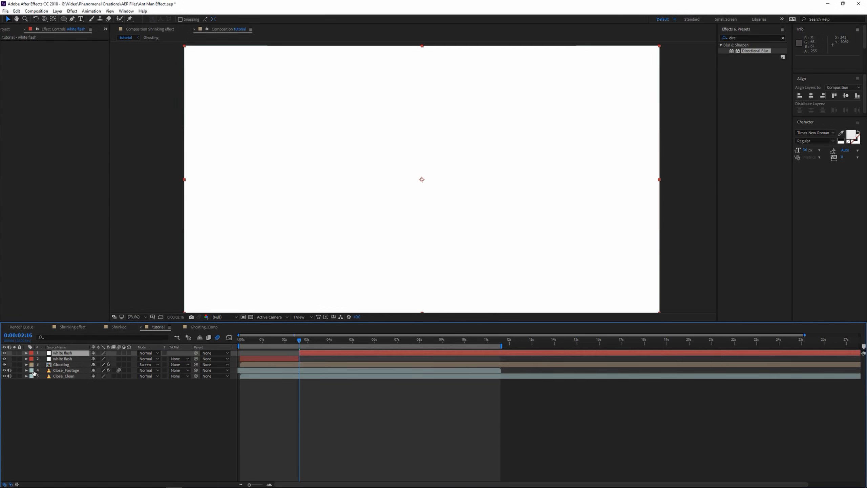
left_click(278, 359)
key("Delete")
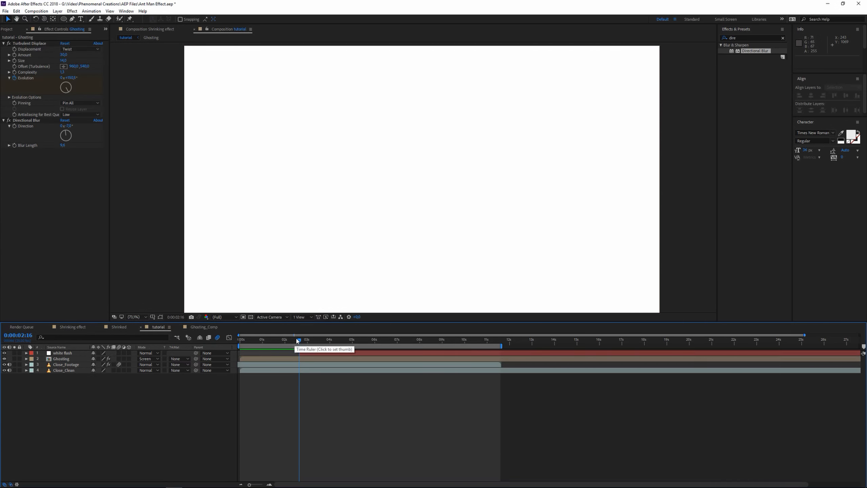
Step: Hide the white flash layer and advance the playhead to 0:00:02:17, where the shrinking begins
left_click(4, 353)
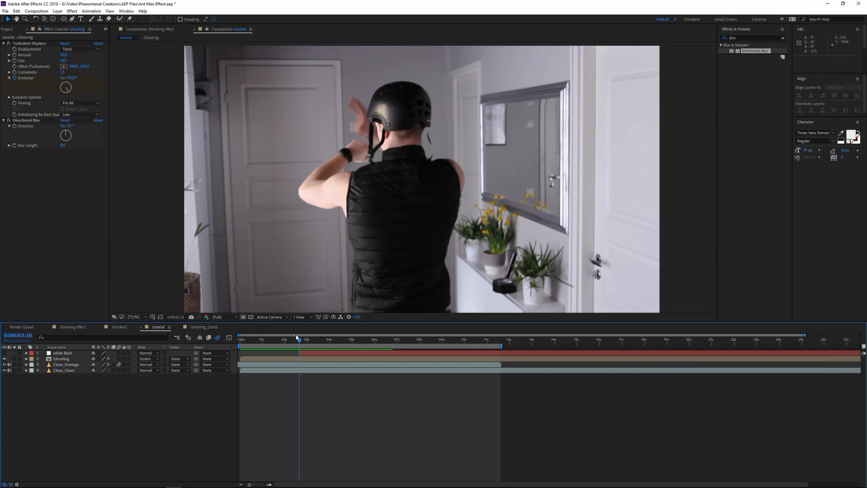
left_click_drag(296, 337, 297, 339)
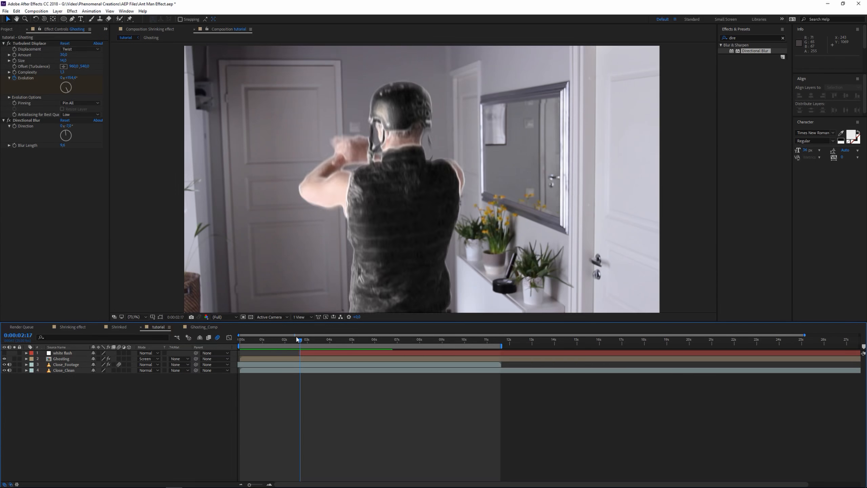
left_click(301, 353)
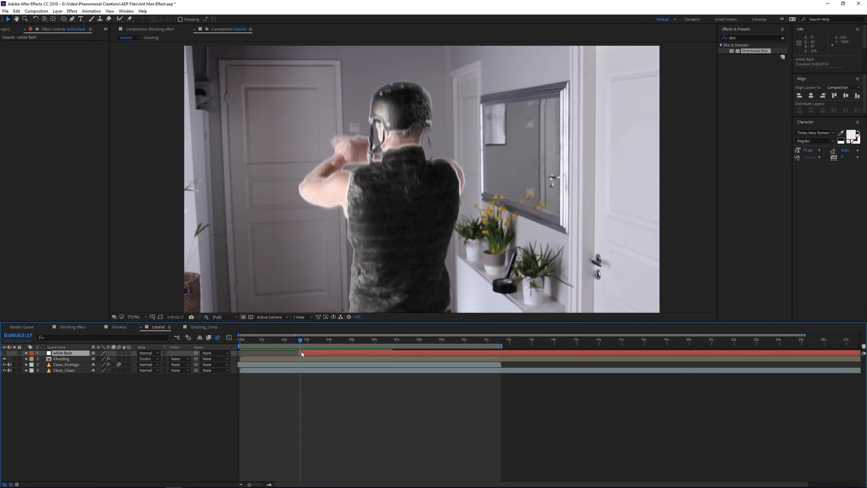
key("ctrl+d")
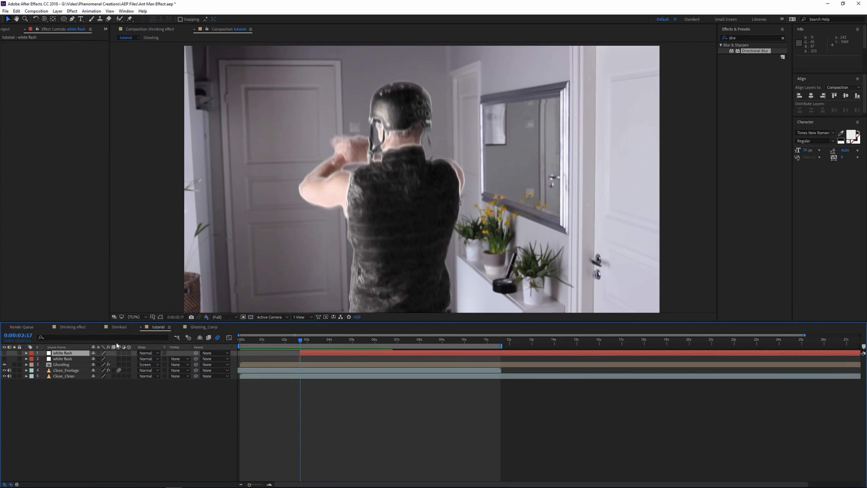
key("ctrl+z")
key("ctrl+z")
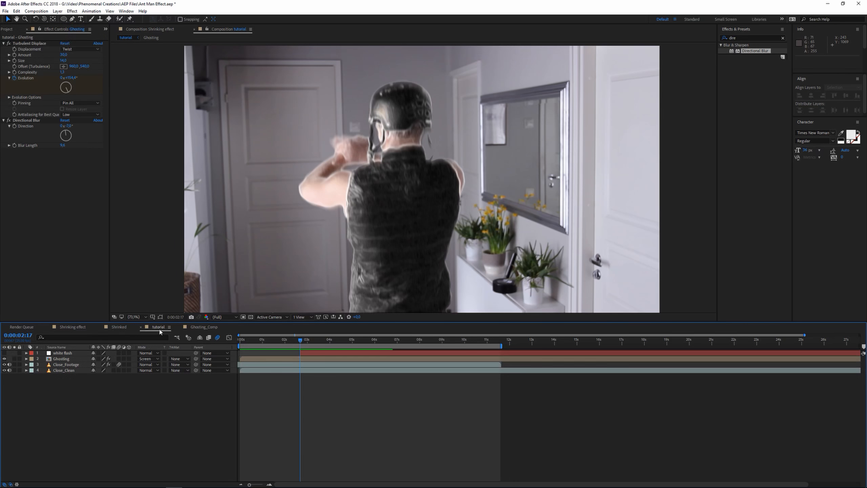
key("Page_Down")
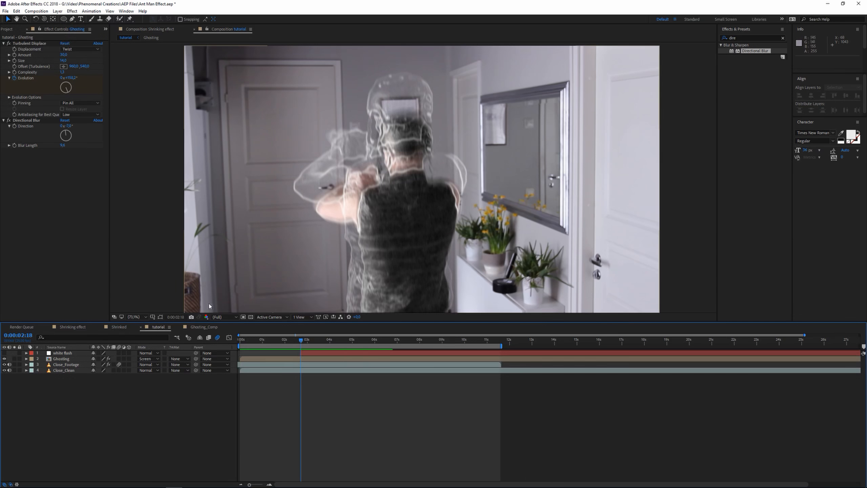
left_click(310, 354)
key("ctrl+z")
key("ctrl+z")
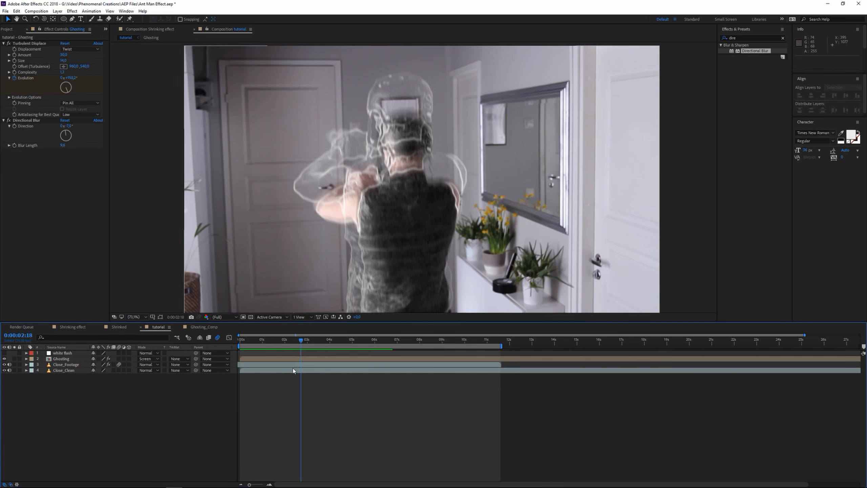
left_click(274, 342)
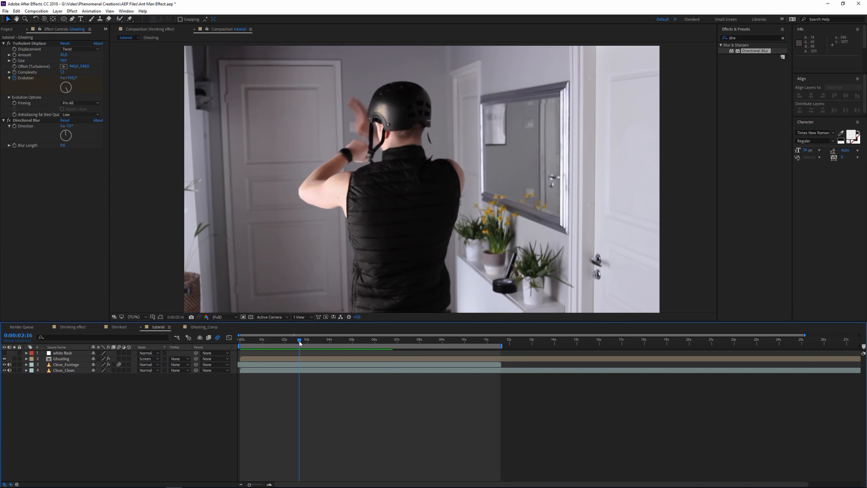
Step: Split the Ghosting layer at 0:00:02:17 and delete the part before the playhead
left_click(300, 341)
left_click(292, 358)
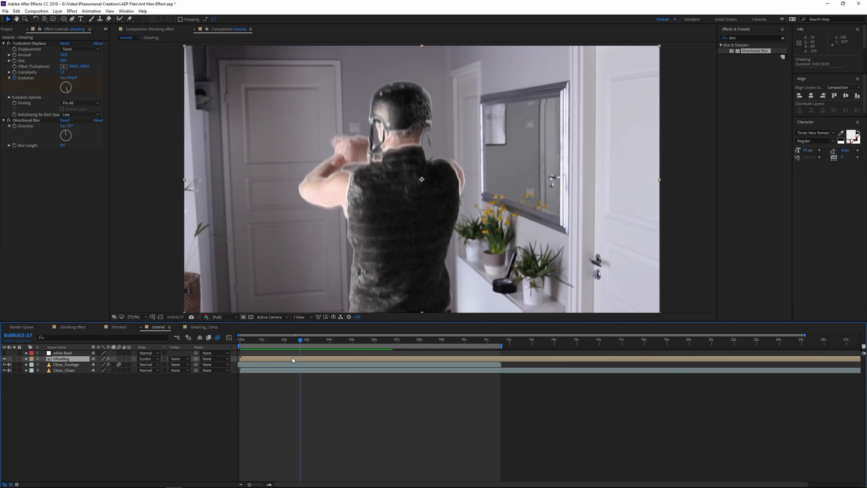
key("ctrl+shift+d")
key("Delete")
Step: Split the Ghosting layer at 0:00:03:06, once the shrink is over, and delete the part after the playhead
left_click_drag(300, 340, 314, 342)
left_click(322, 358)
key("ctrl+shift+d")
key("Delete")
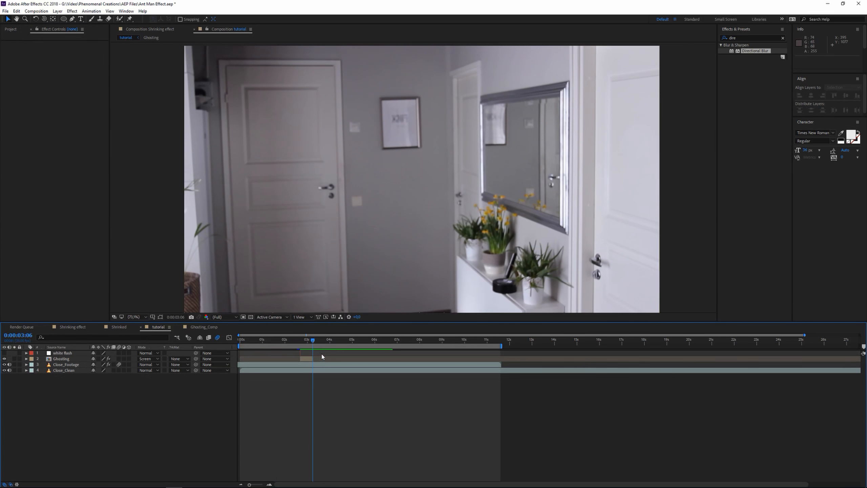
Step: Preview the shrink from 0:00:02:02 to check the trimmed ghosting
scroll(304, 353, "up", 4)
left_click_drag(335, 359, 461, 360)
left_click(294, 339)
key("space")
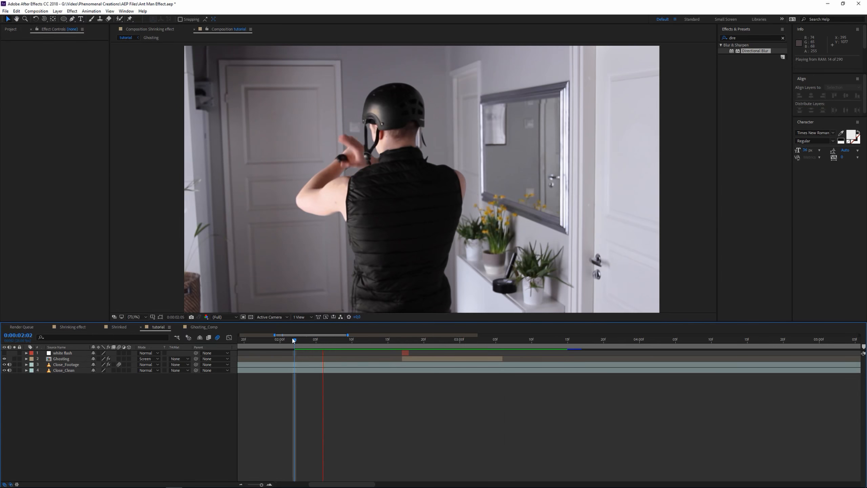
key("space")
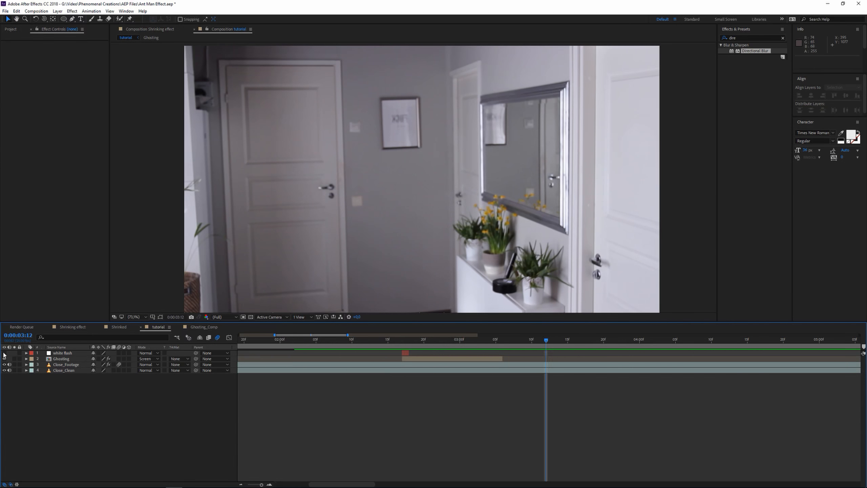
Step: Make the white flash layer visible and preview the flash from 0:00:02:04 and 0:00:02:03
left_click(309, 340)
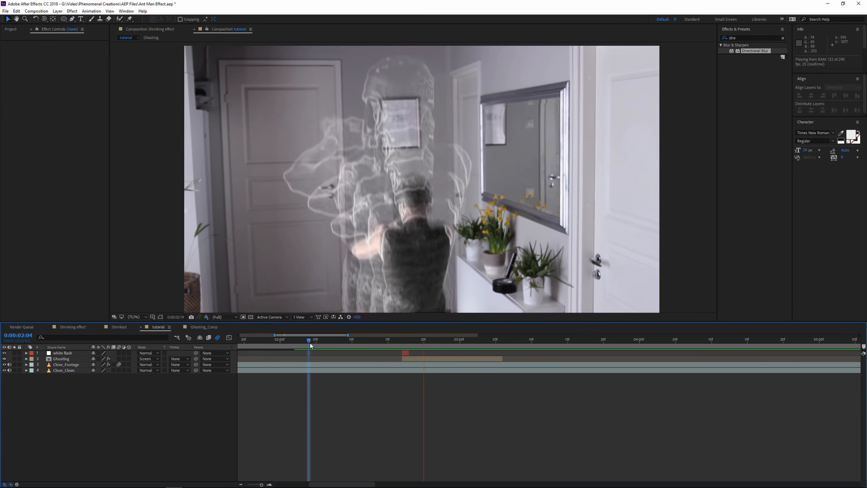
left_click(302, 339)
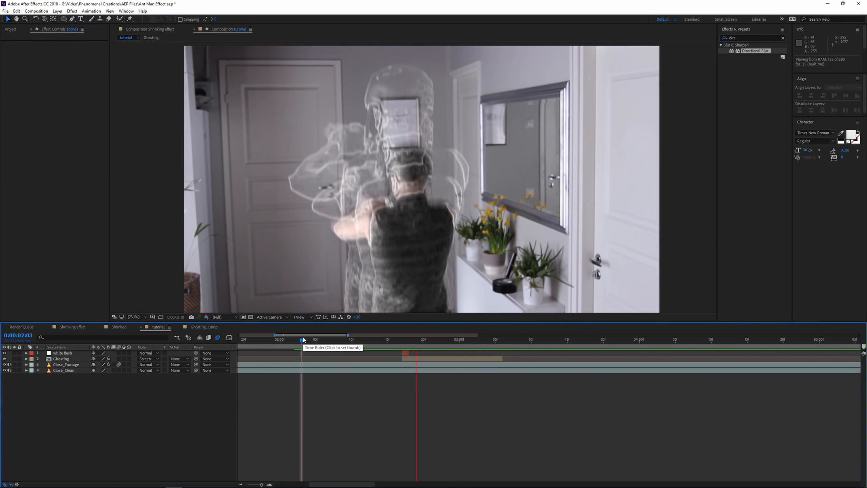
key("space")
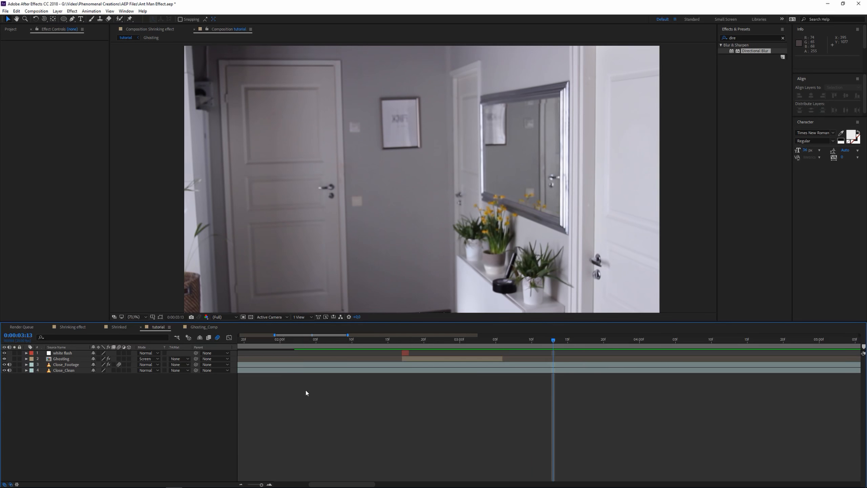
Step: Preview the tutorial composition from its start and repeatedly from about 0:00:01:21 to examine the flash and ghosting together
key(";")
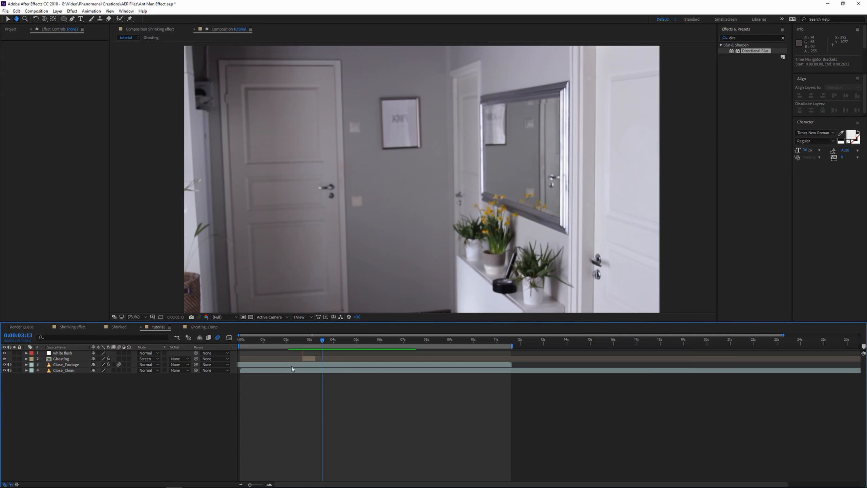
left_click(241, 339)
key("space")
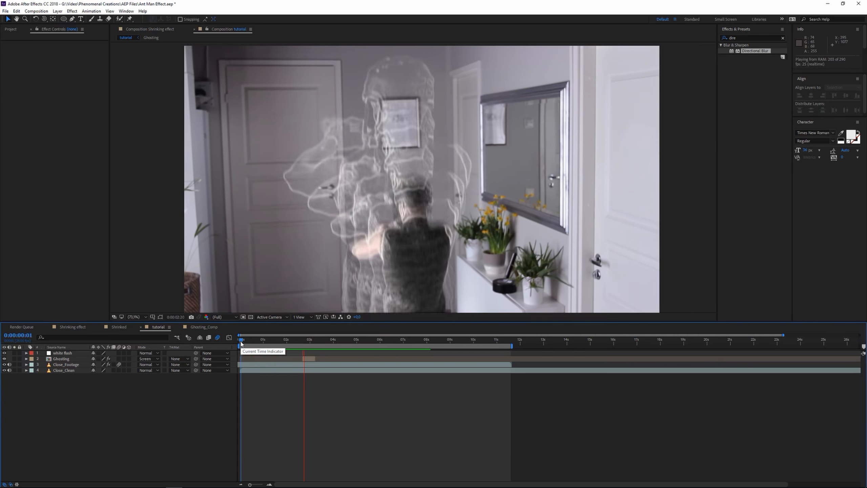
key("space")
left_click(283, 342)
key("space")
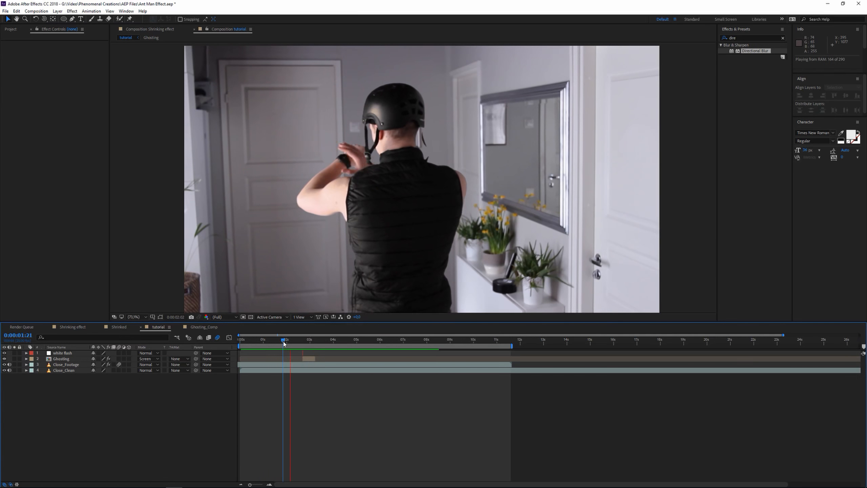
key("space")
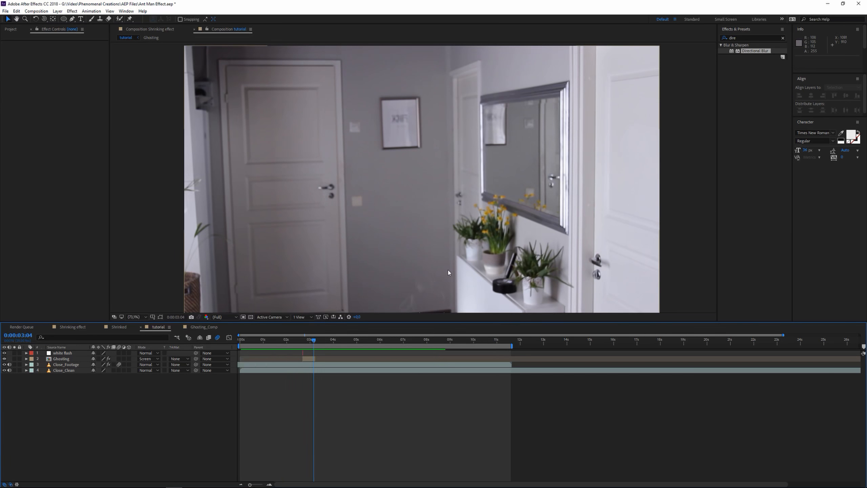
left_click(284, 340)
key("space")
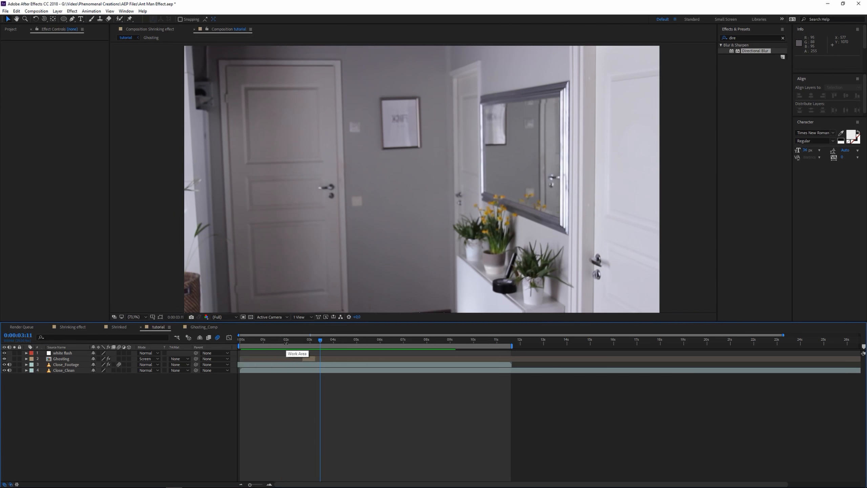
left_click(282, 340)
key("space")
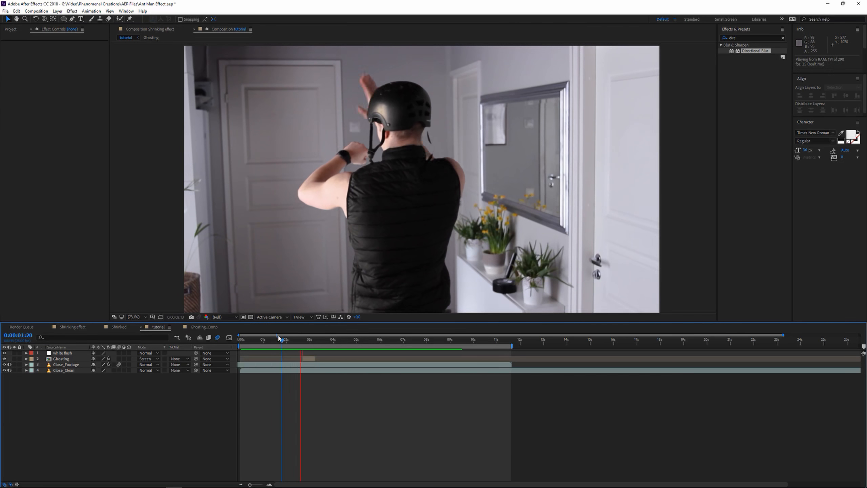
Step: Open the Shrinking effect composition and preview it from 0:00:05:23 to examine the finished reference version
left_click(81, 328)
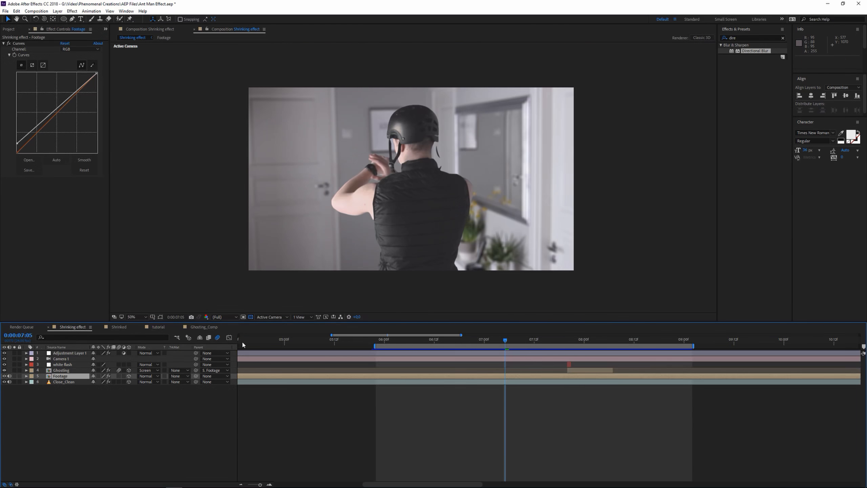
left_click(380, 339)
key("space")
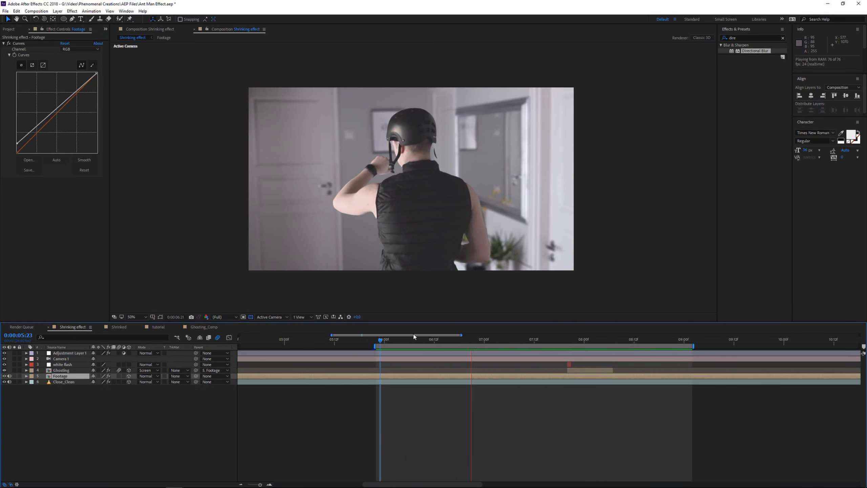
key("space")
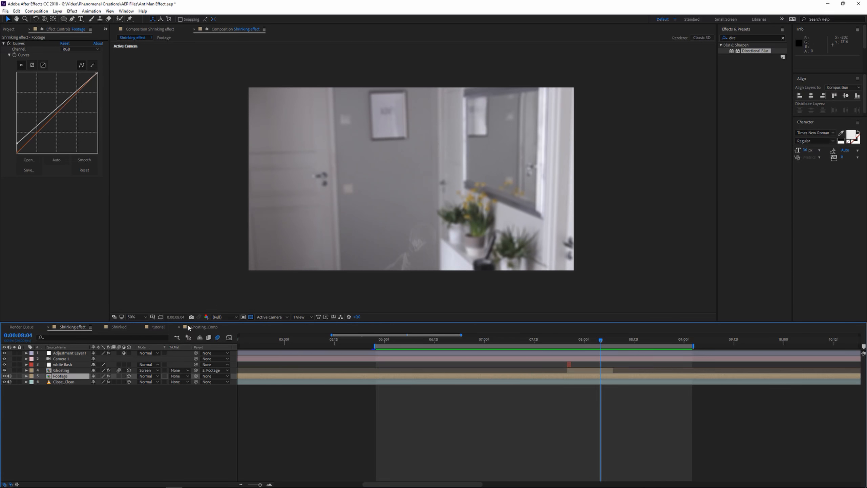
Step: Close the Ghosting_Comp timeline and compare the Shrinked composition with the tutorial composition
left_click(158, 326)
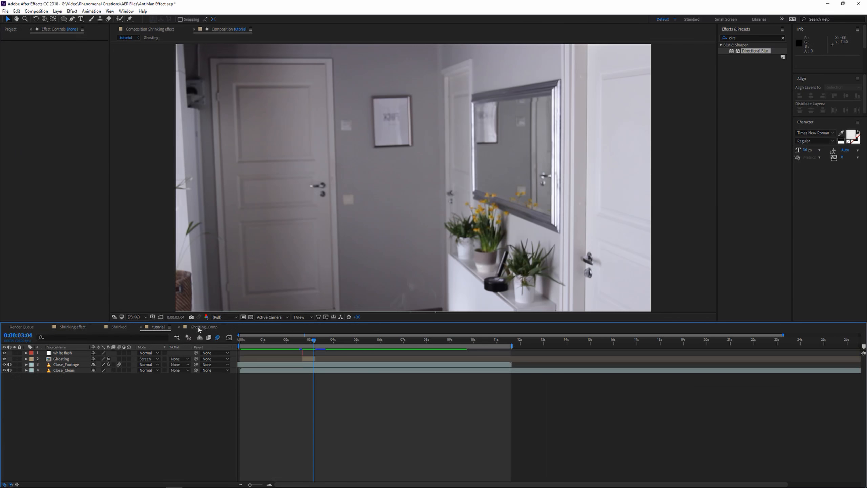
left_click(179, 327)
left_click(119, 326)
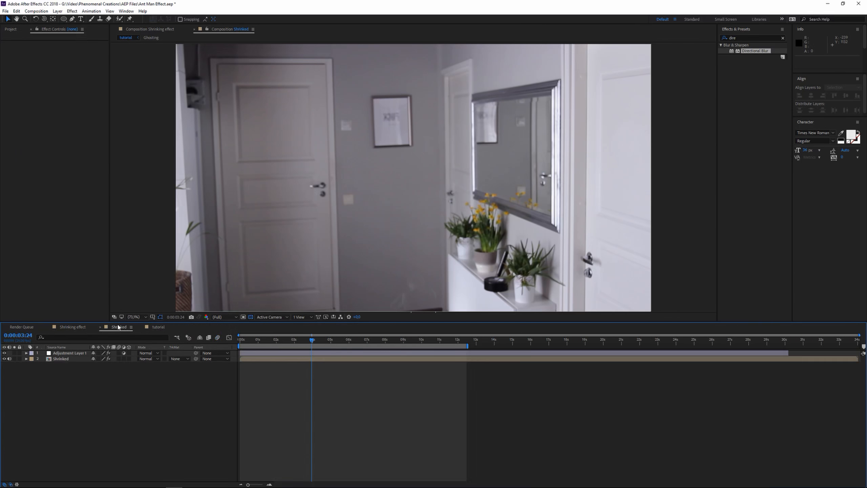
left_click(160, 327)
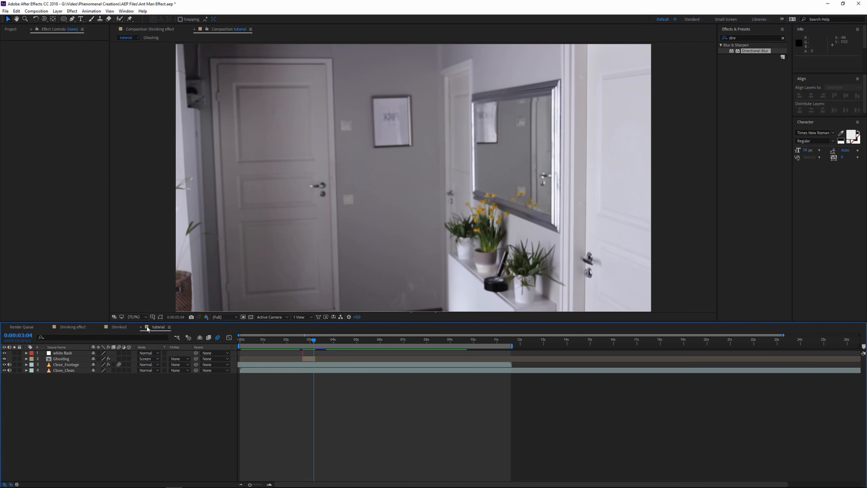
left_click(119, 327)
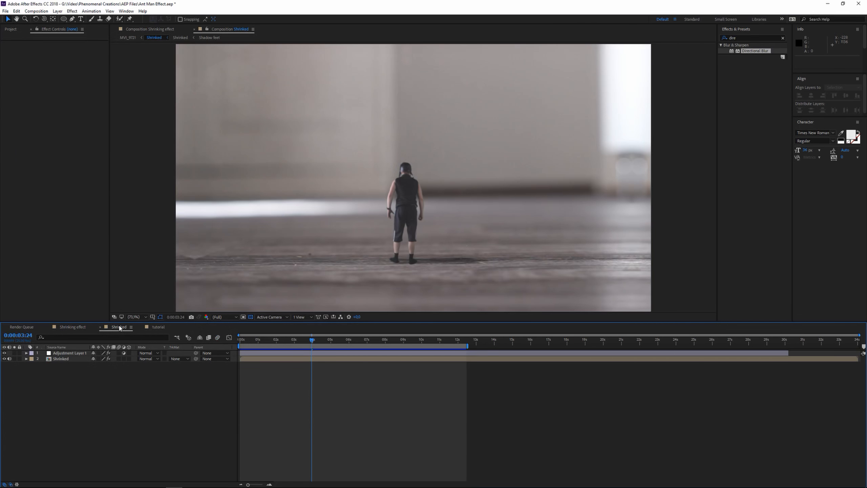
left_click(158, 327)
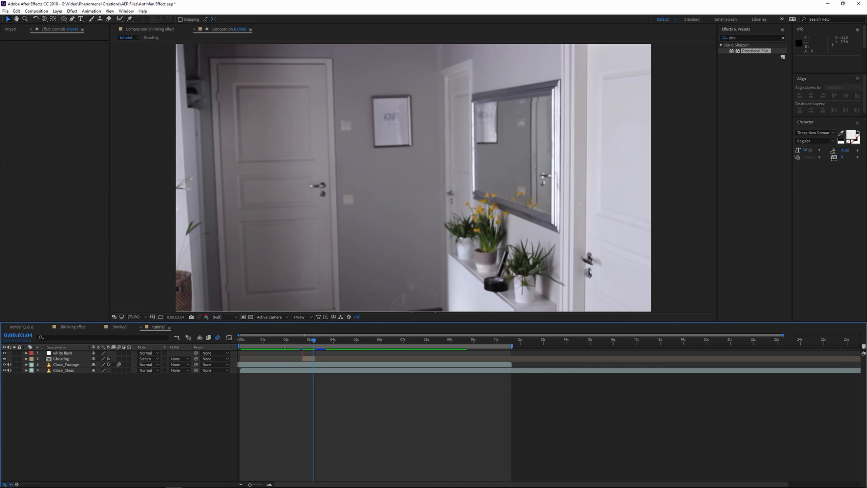
Step: Preview the tutorial composition from 0:00:01:22 to review the shrinking shot
left_click(284, 343)
key("space")
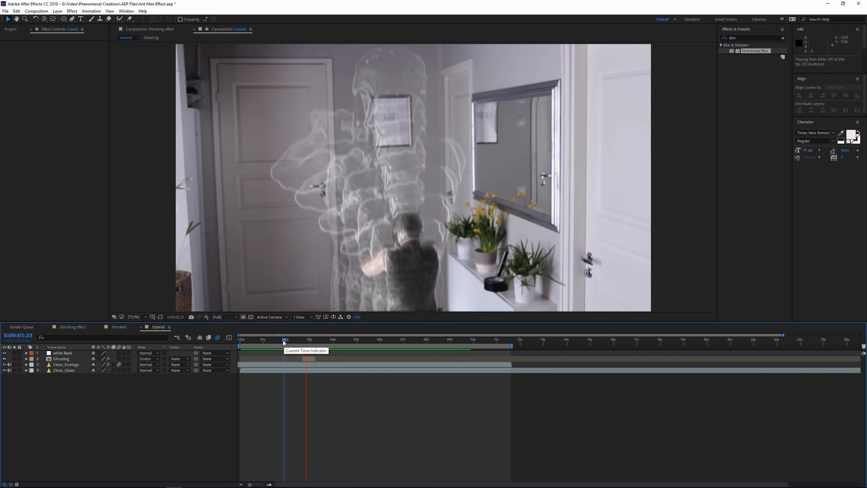
key("space")
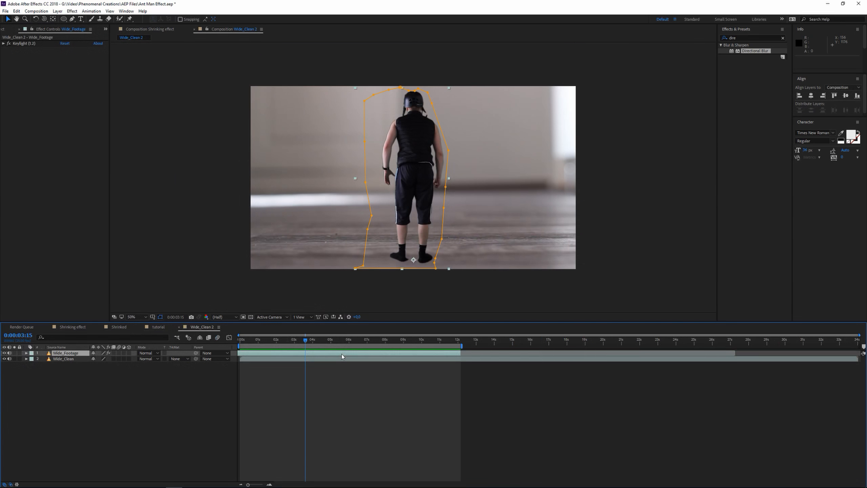
Step: In Wide_Clean 2, set the Wide_Footage layer's anchor point between the man's feet and raise the layer to about 954, 906
left_click(162, 312)
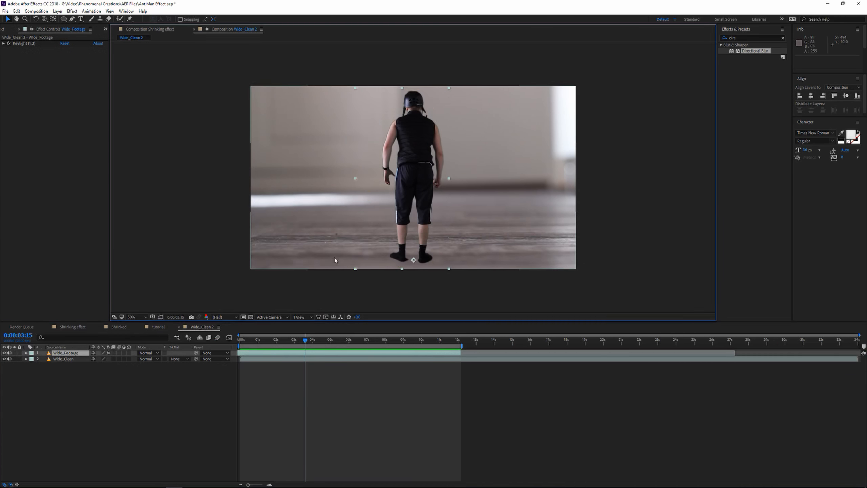
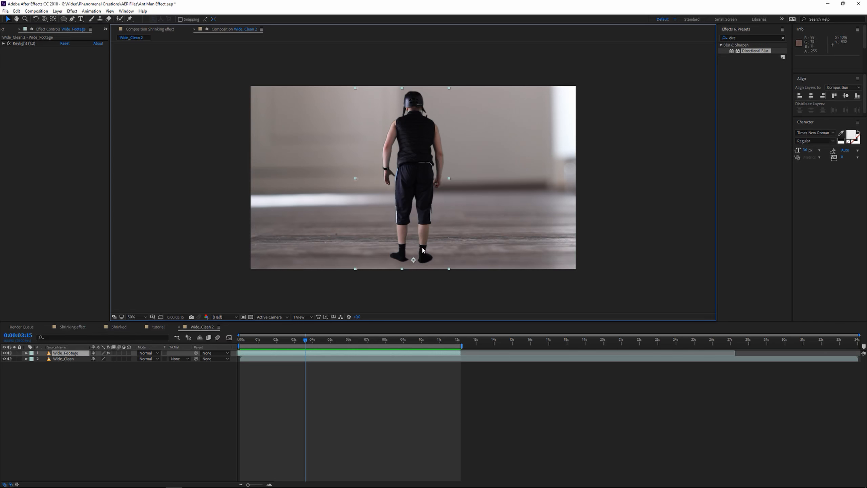
key("y")
left_click_drag(414, 259, 413, 261)
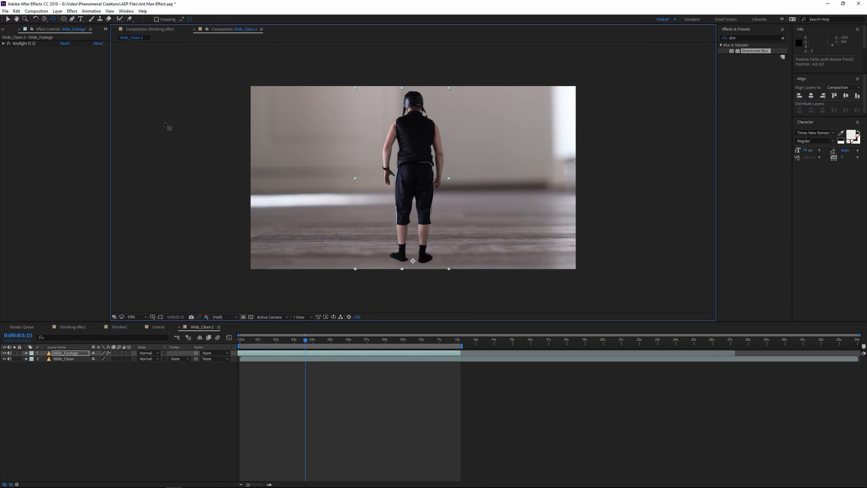
key("v")
left_click_drag(424, 245, 423, 223)
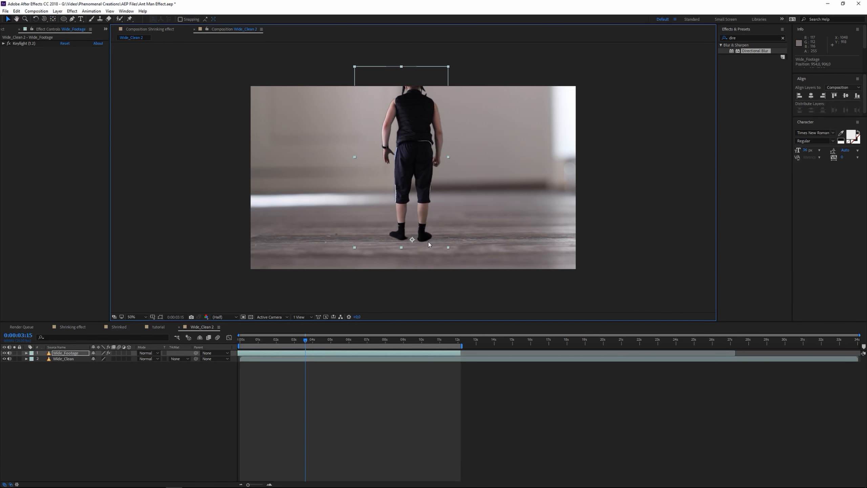
Step: Scale the Wide_Footage layer down to 37% so the man looks tiny on the floor
key("s")
left_click_drag(99, 360, 83, 362)
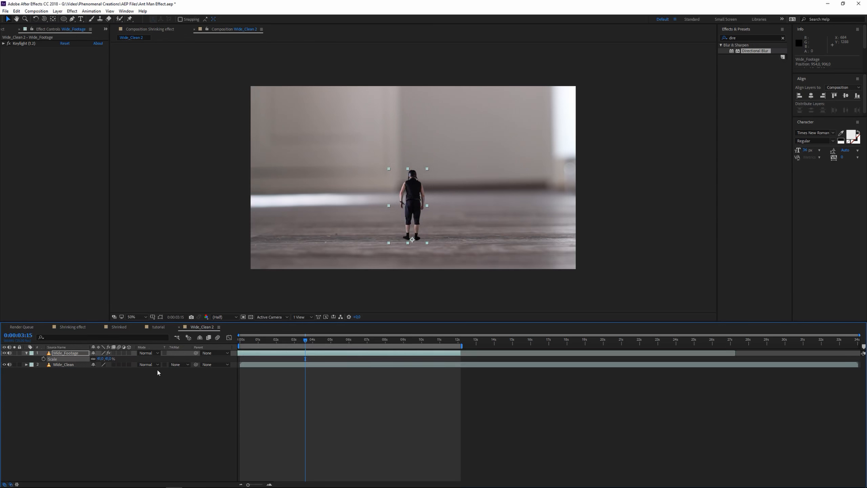
left_click(99, 359)
type("37")
key("Return")
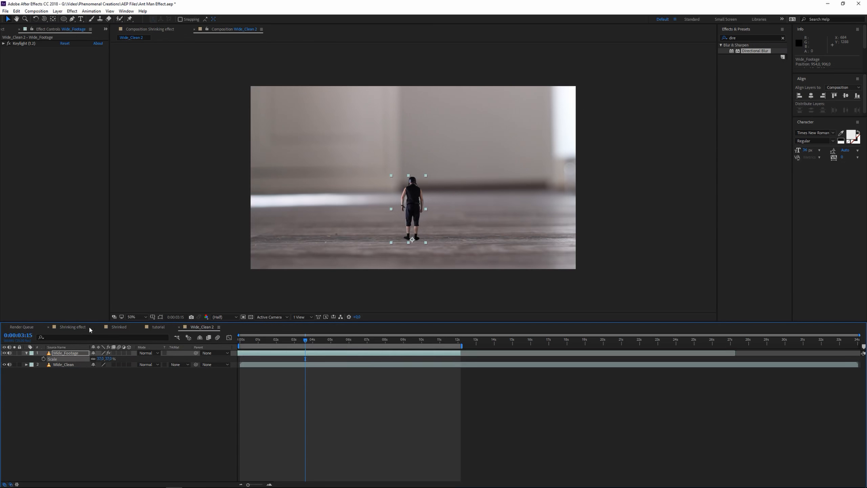
left_click(143, 423)
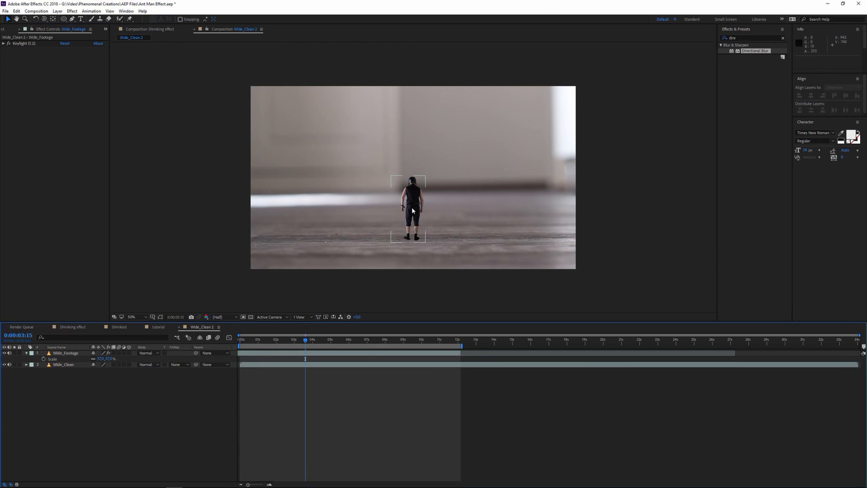
Step: Apply the Curves effect to the Wide_Footage layer and raise the dark end of its RGB curve to lift the man's blacks
left_click(760, 40)
double_click(751, 37)
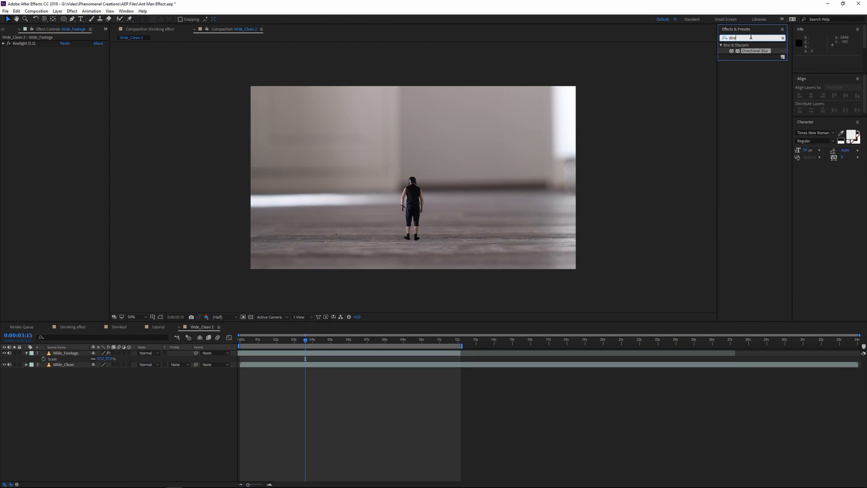
type("curve")
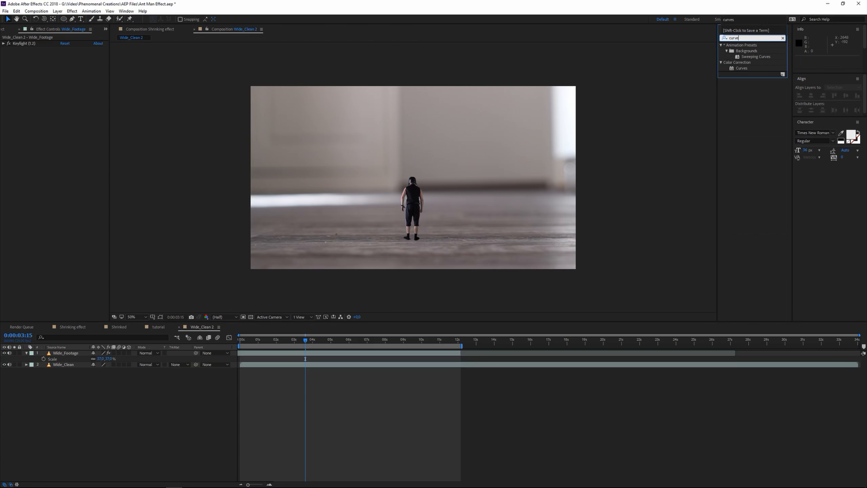
type("s")
left_click_drag(743, 68, 72, 354)
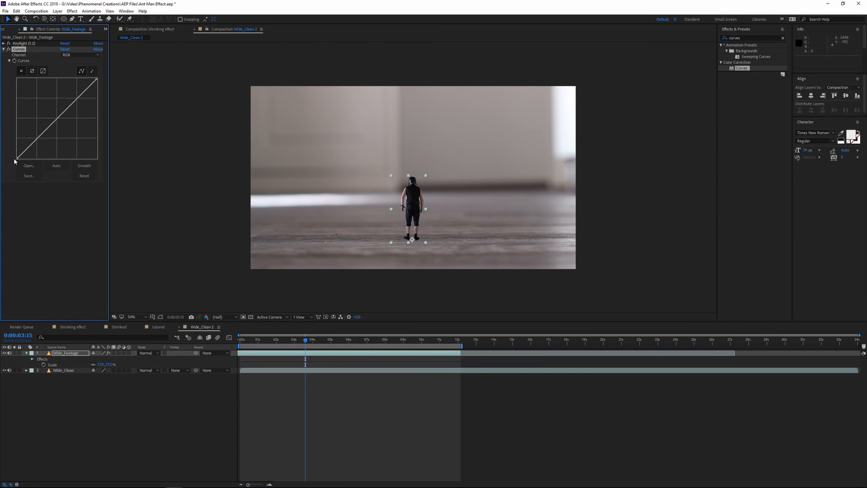
left_click_drag(16, 158, 35, 130)
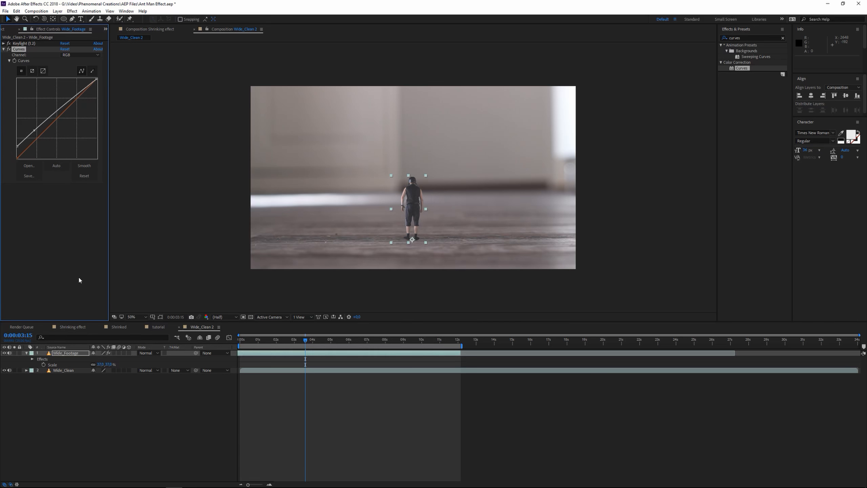
left_click(119, 411)
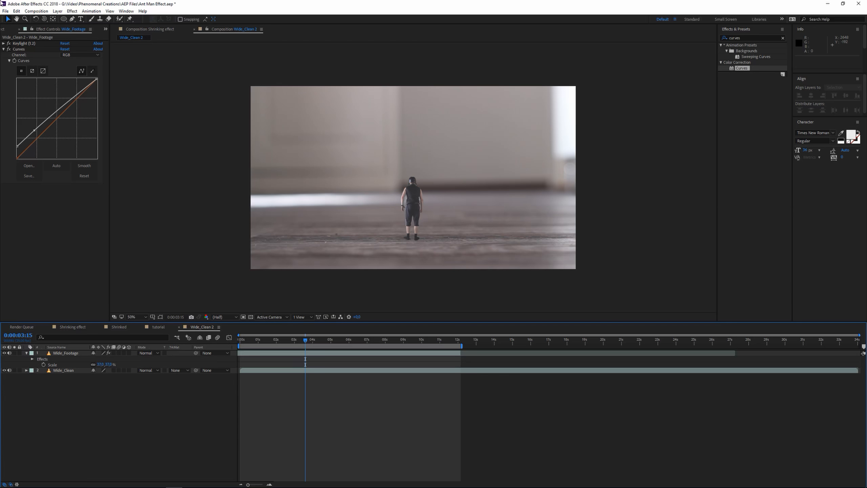
Step: Compare the man with the Curves effect disabled and enabled to judge how his blacks match the floor shot
left_click(8, 50)
left_click(8, 49)
left_click(9, 49)
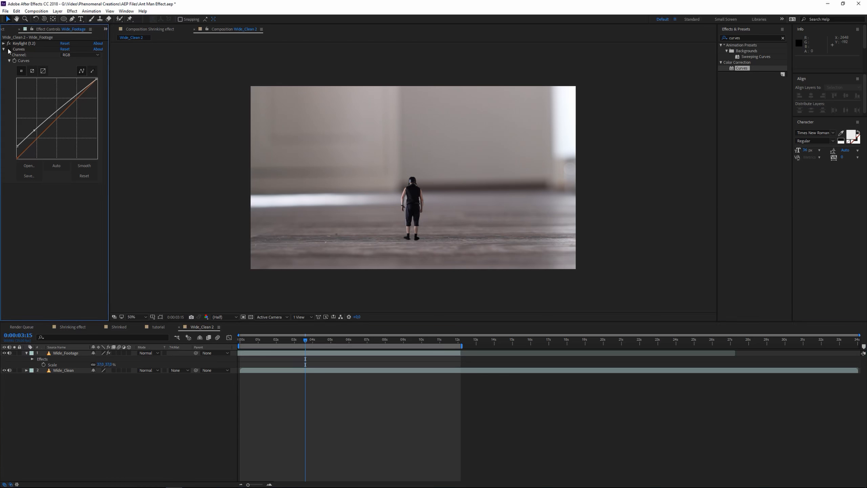
left_click(8, 49)
left_click(9, 49)
left_click(9, 50)
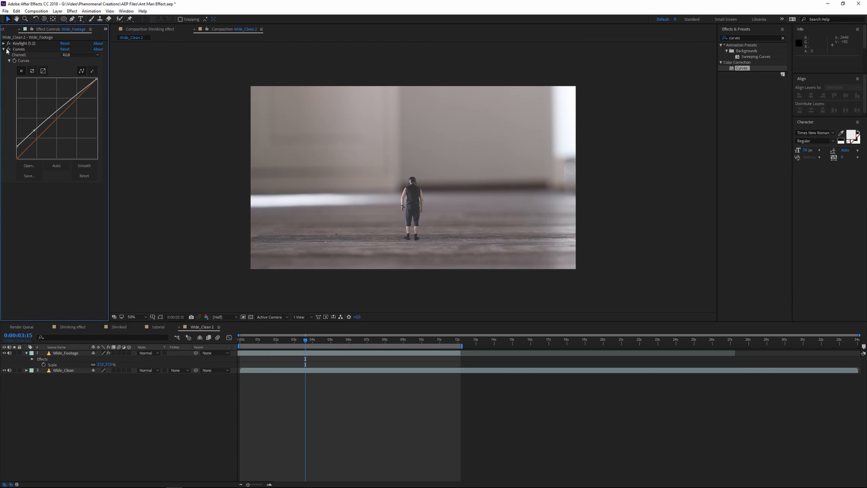
left_click(3, 49)
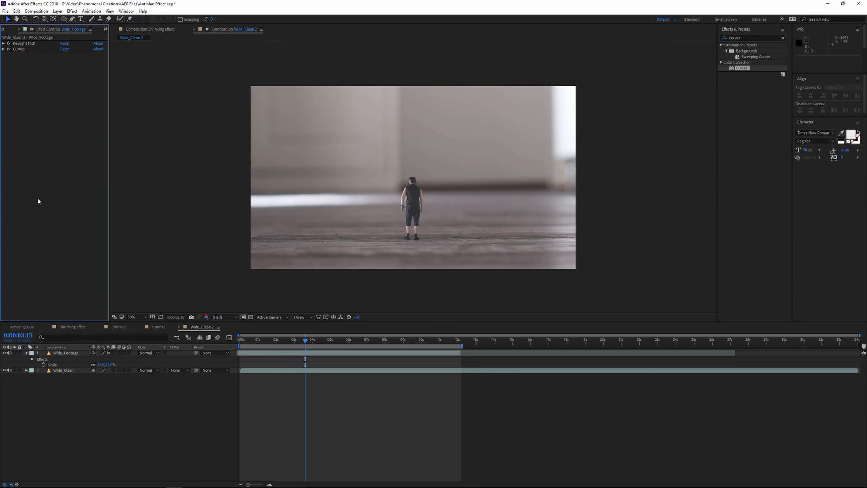
left_click(26, 353)
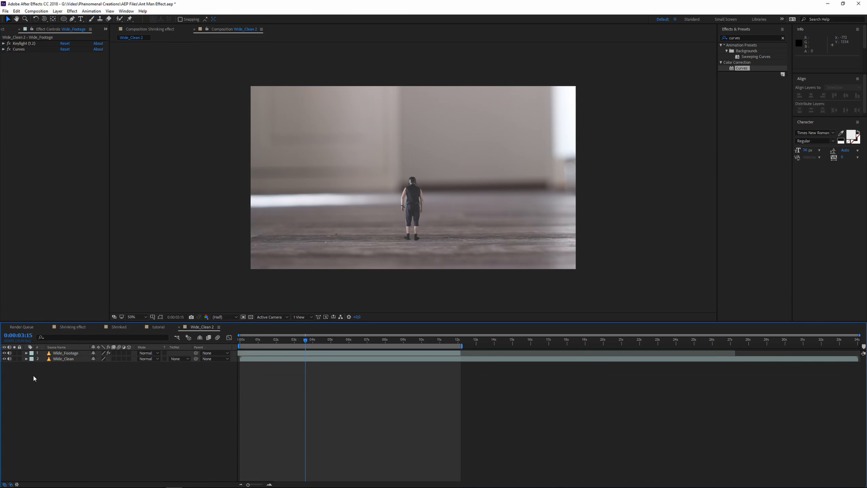
Step: Duplicate the Wide_Footage layer and rename the lower copy as Shadow
left_click(70, 354)
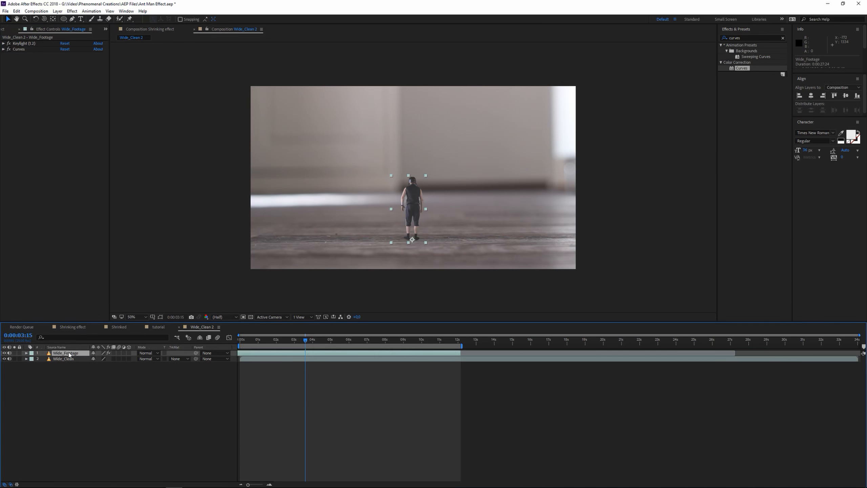
key("ctrl+d")
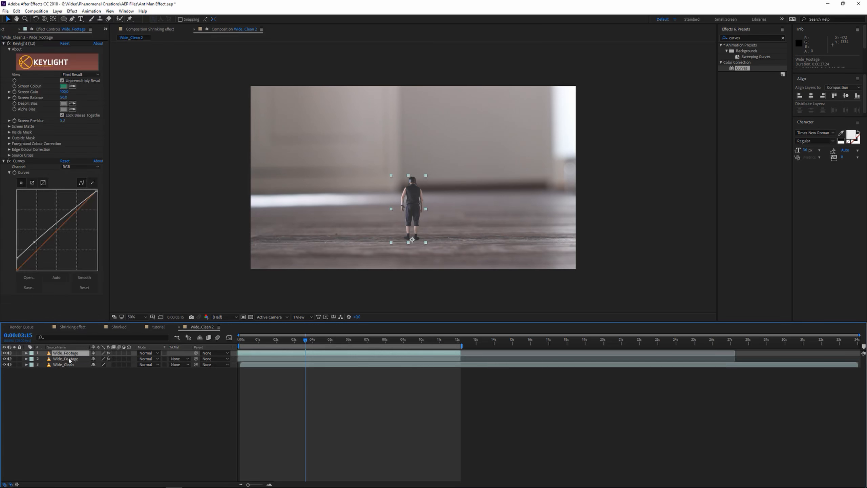
left_click(3, 43)
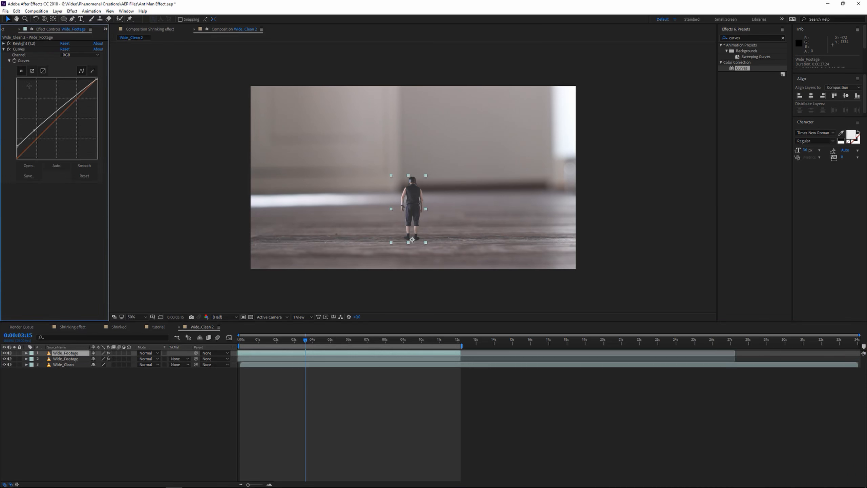
left_click(69, 359)
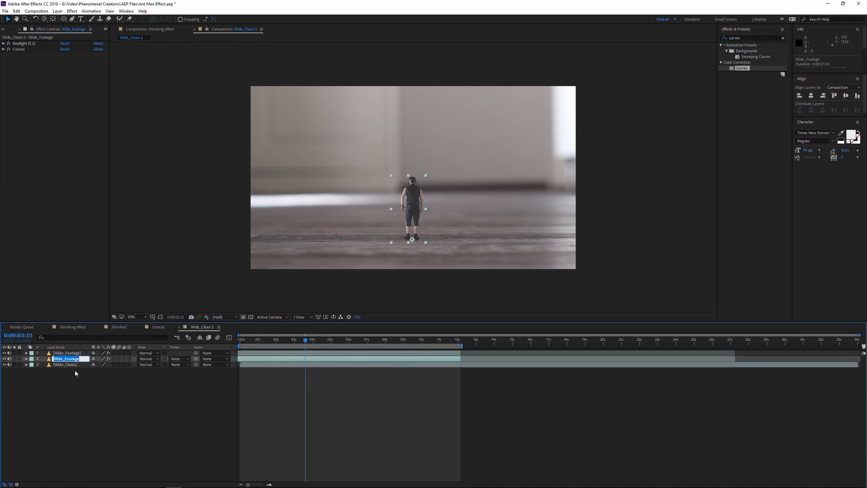
type("Shadow")
key("Return")
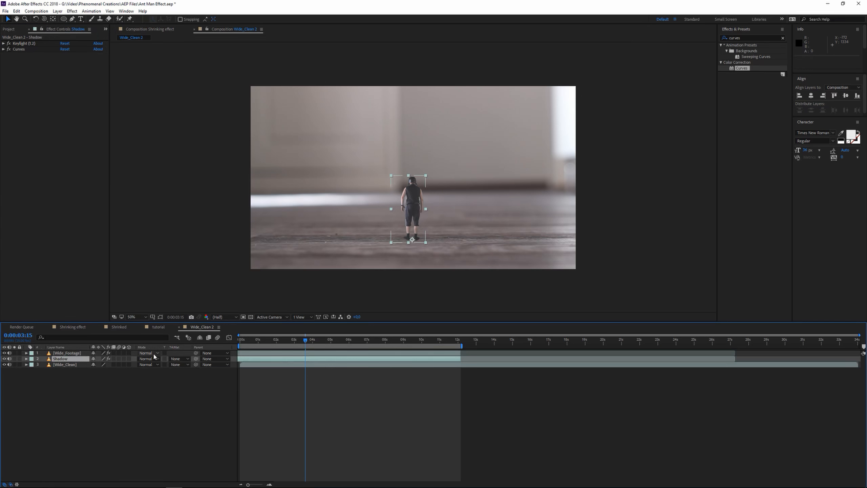
Step: Make the Shadow layer 3D and rotate it around X and Z so it lies flat on the floor beside the man's feet
left_click(129, 359)
key("r")
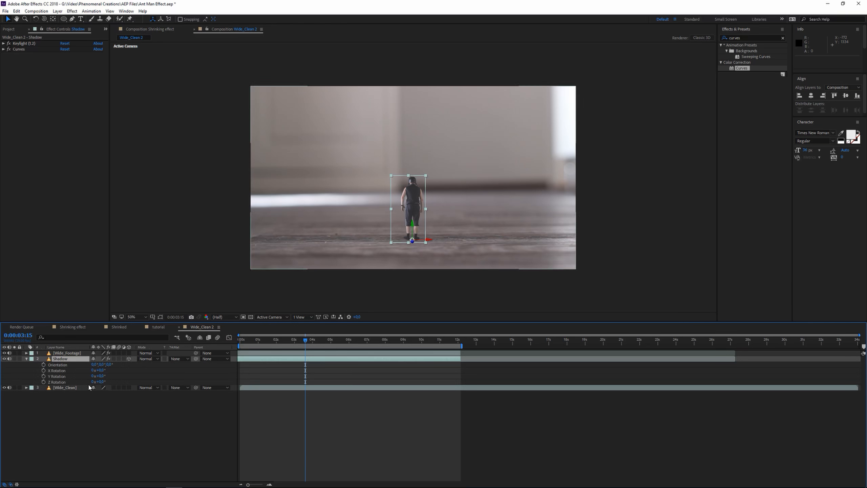
left_click_drag(100, 371, 125, 376)
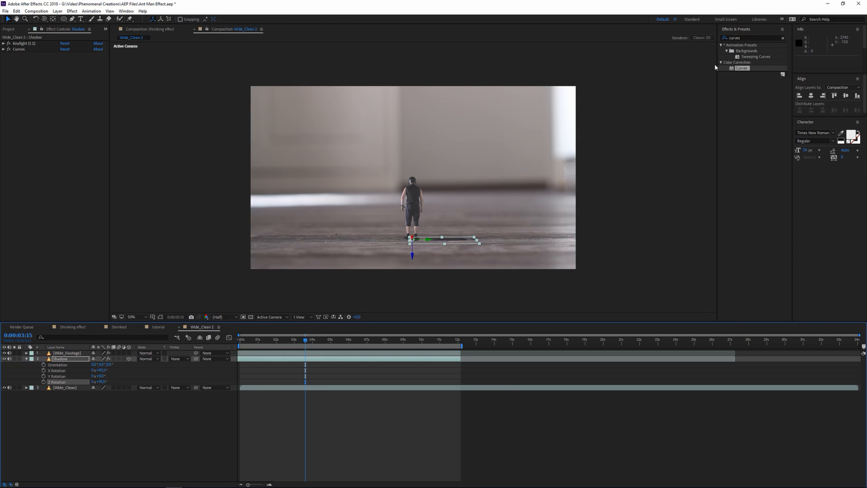
Step: Apply the Drop Shadow effect to the Shadow layer and enable Shadow Only
left_click(742, 37)
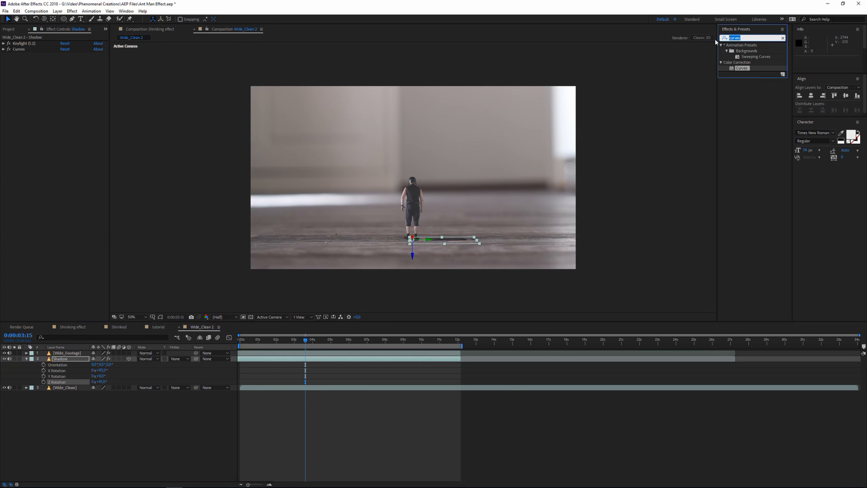
type("drop")
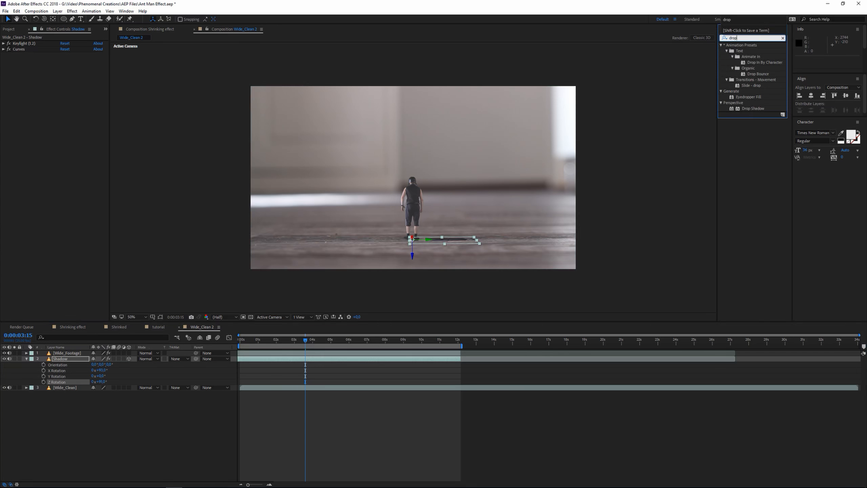
left_click_drag(752, 109, 74, 361)
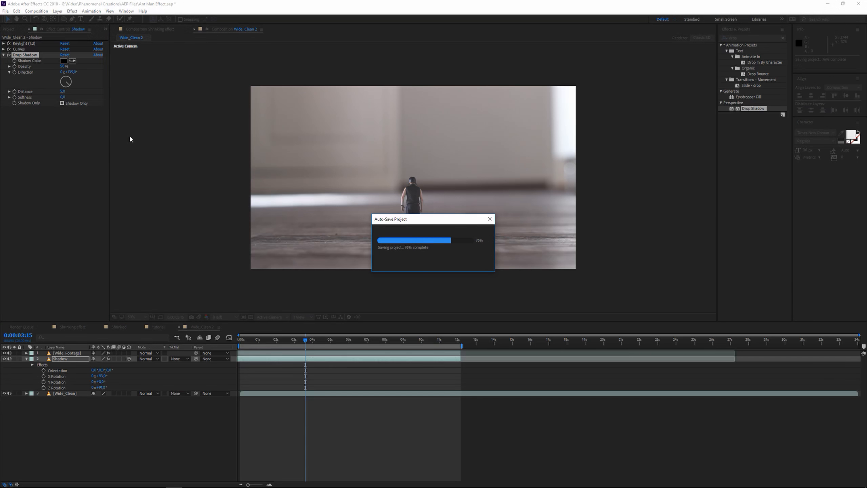
left_click(62, 104)
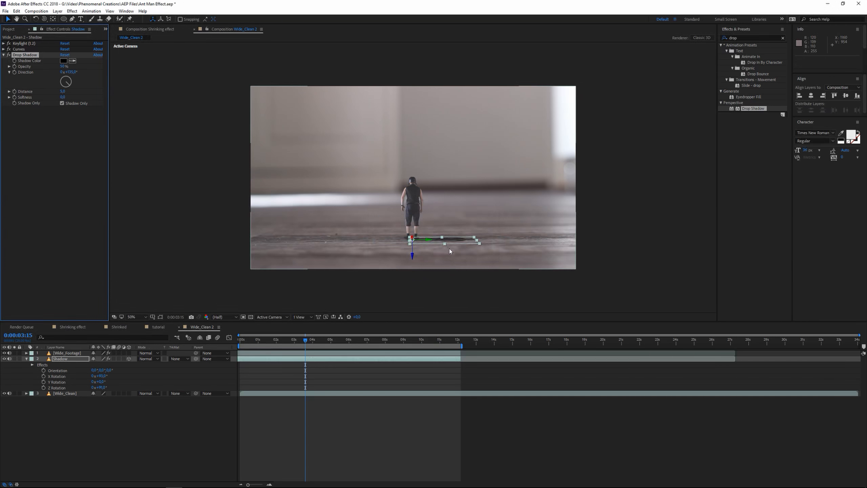
Step: Raise the Drop Shadow softness to about 104 and set its opacity to 40% for a softer floor shadow
scroll(459, 250, "up", 4)
left_click_drag(517, 265, 333, 82)
key("v")
left_click_drag(63, 97, 71, 94)
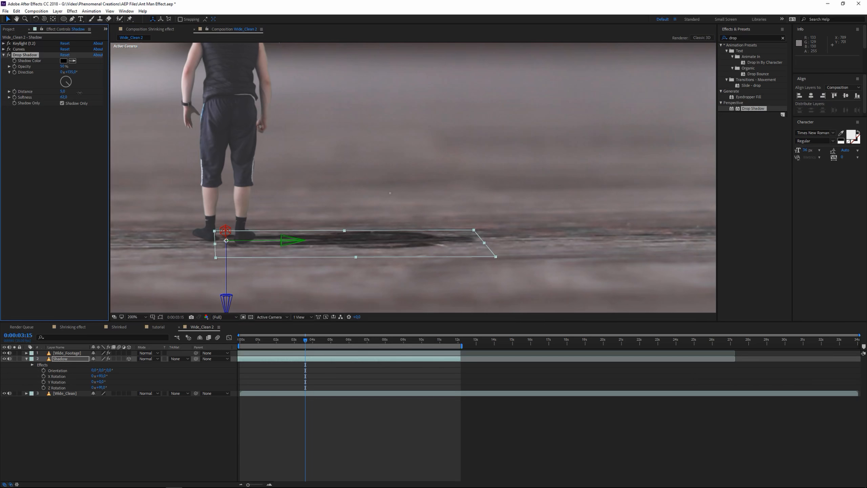
left_click_drag(63, 66, 57, 67)
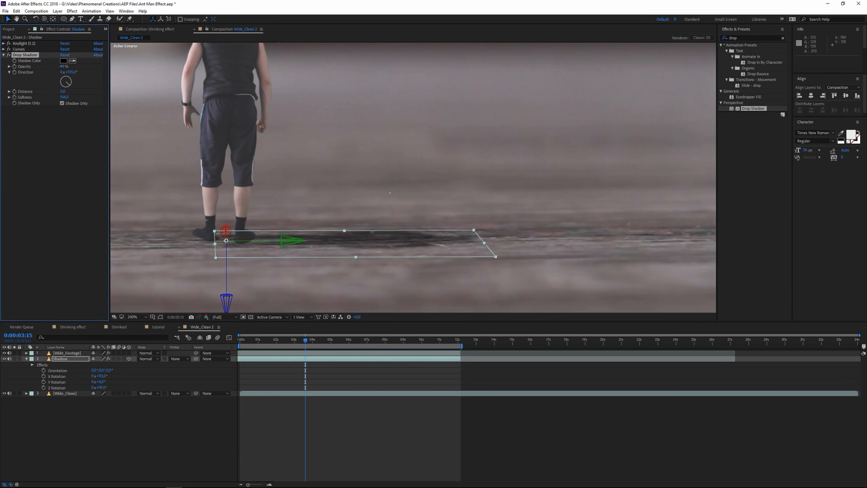
left_click(74, 237)
left_click(159, 409)
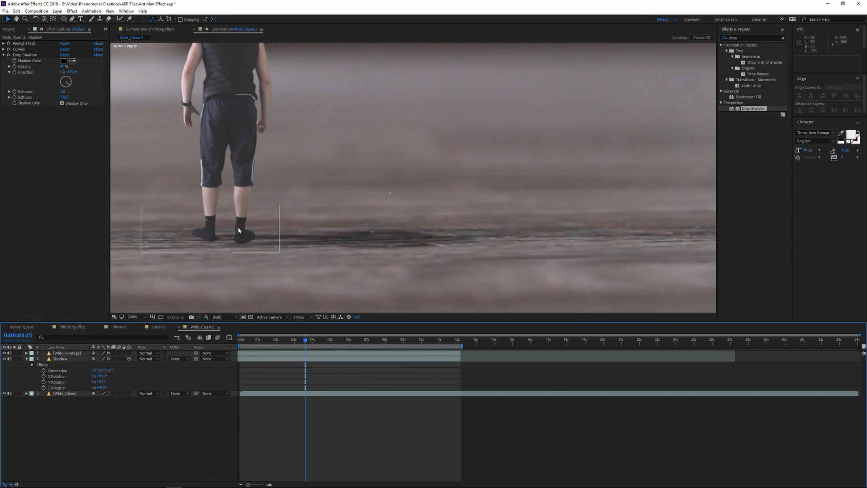
Step: Examine the man's edges and his floor shadow up close at 0:00:07:12
left_click_drag(306, 342, 377, 343)
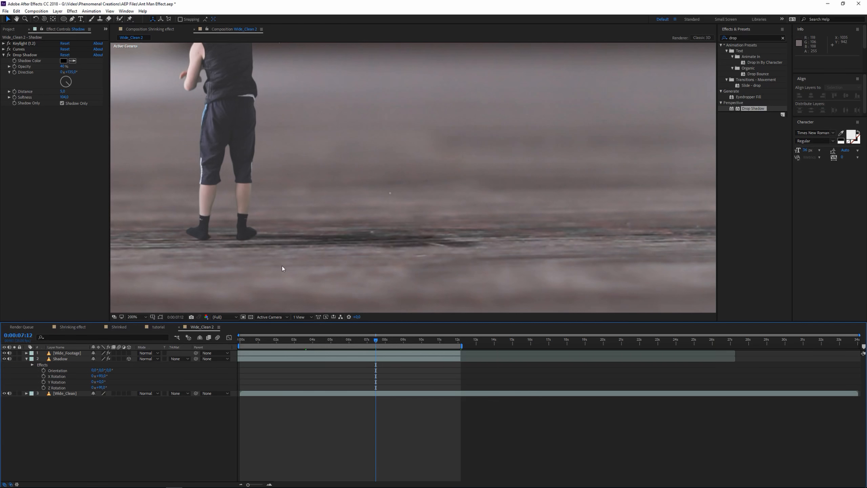
left_click_drag(252, 189, 404, 229)
key("v")
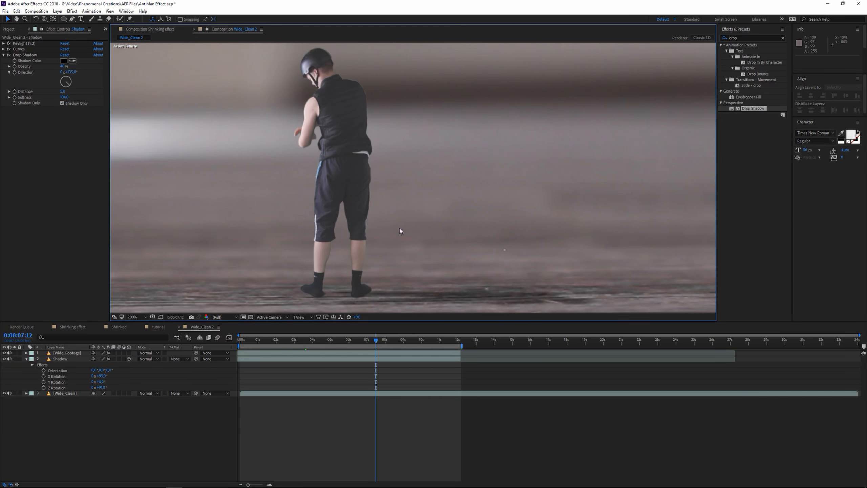
left_click_drag(374, 251, 439, 219)
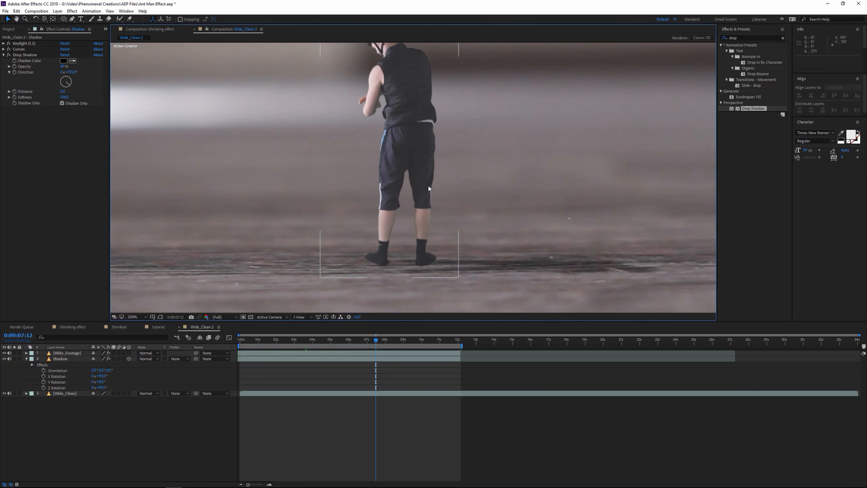
left_click_drag(428, 186, 404, 245)
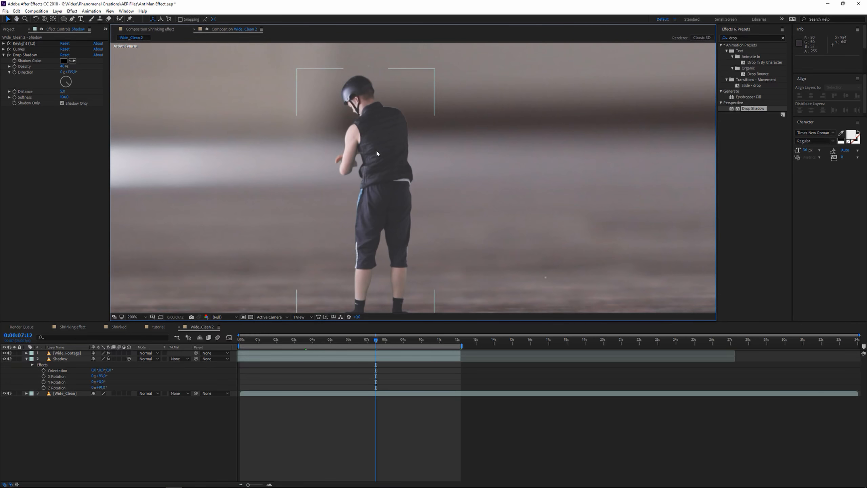
left_click_drag(405, 194, 440, 158)
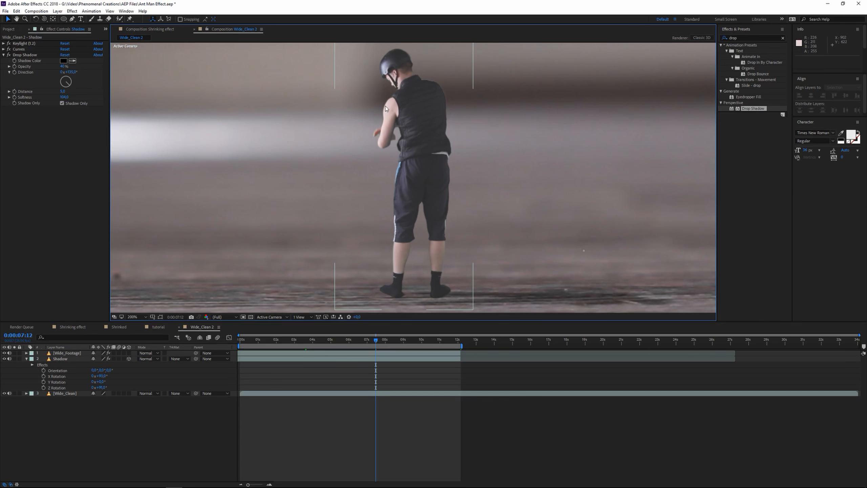
Step: Apply the Fast Blur (Legacy) effect to the Wide_Footage layer, keeping it off the Shadow layer
left_click(752, 38)
type("fast")
left_click_drag(757, 92, 61, 119)
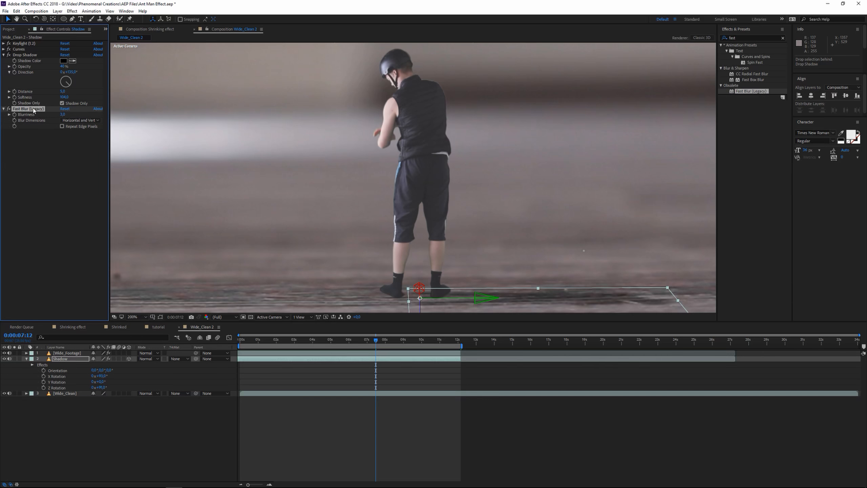
key("Delete")
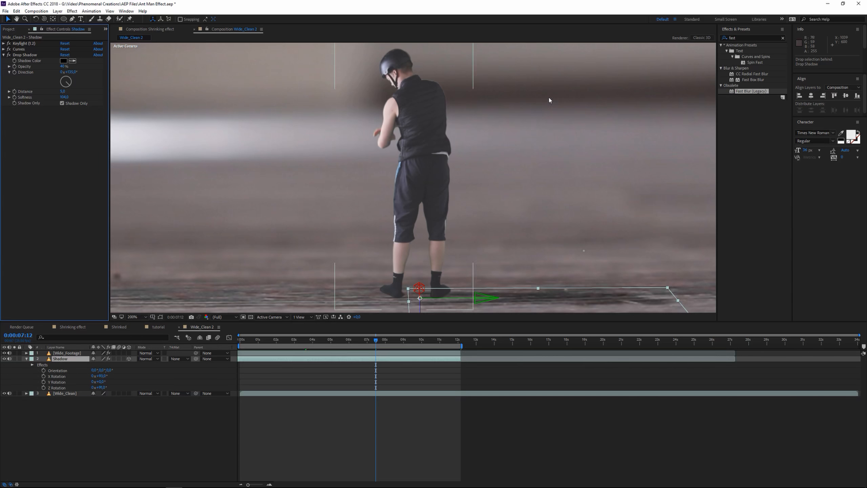
left_click_drag(744, 91, 79, 354)
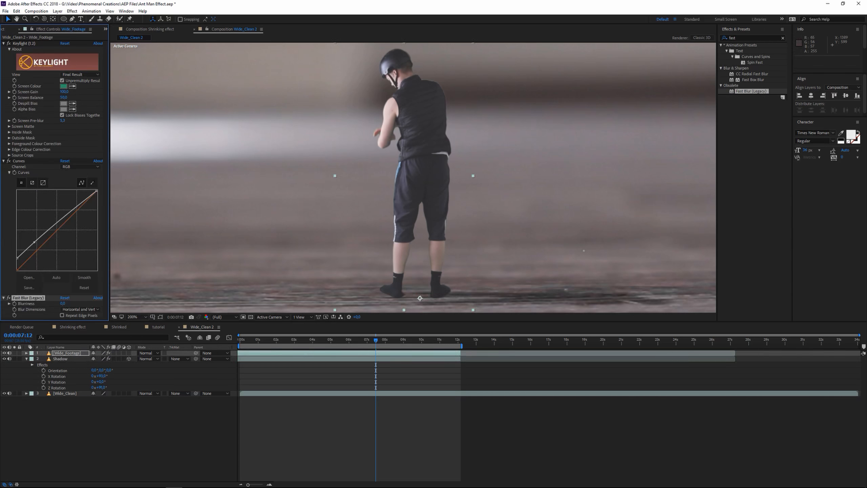
Step: Set the Fast Blur's Blurriness on the Wide_Footage layer to 3, trying 5 for comparison
left_click(62, 303)
type("3")
key("Return")
left_click(63, 304)
type("5")
key("Return")
left_click(63, 304)
type("3")
key("Return")
Step: Preview the Wide_Clean 2 composition from the start with the whole frame in view
left_click(141, 315)
left_click(143, 326)
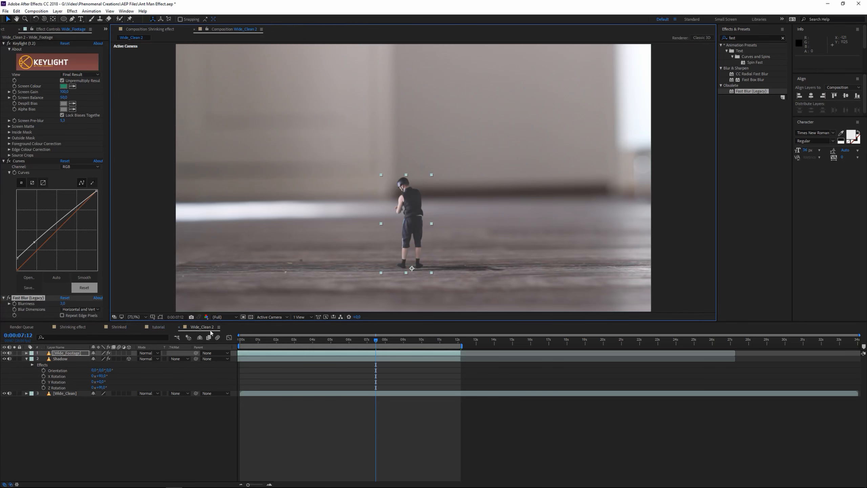
left_click(232, 449)
left_click_drag(249, 342, 241, 341)
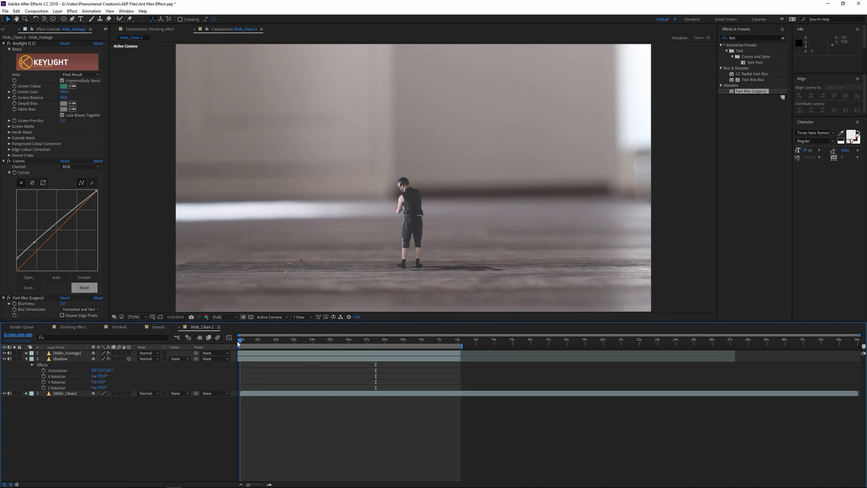
key("space")
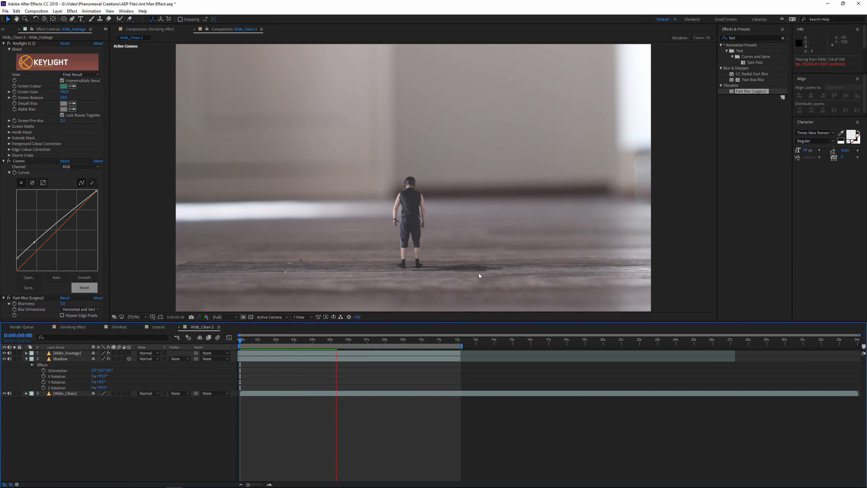
key("space")
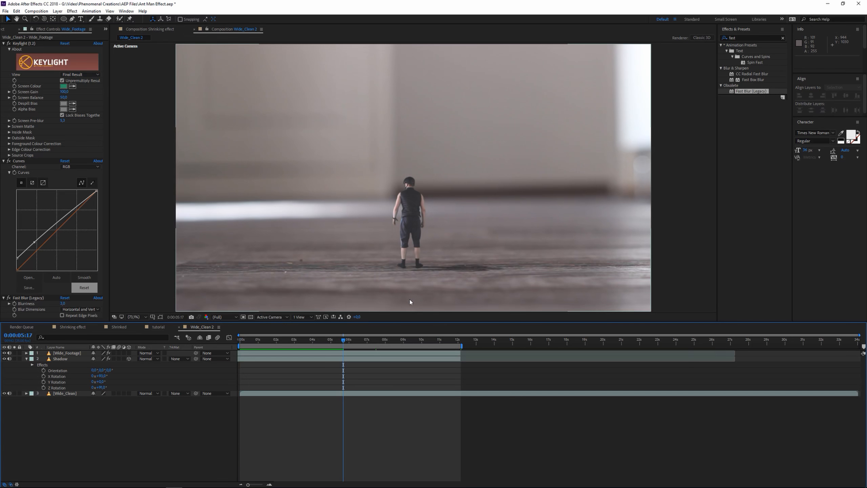
Step: Pre-compose the Wide_Footage, Shadow and Wide_Clean layers as Shrinked_tut and return to the start of the composition
left_click(3, 44)
left_click(3, 49)
left_click(4, 55)
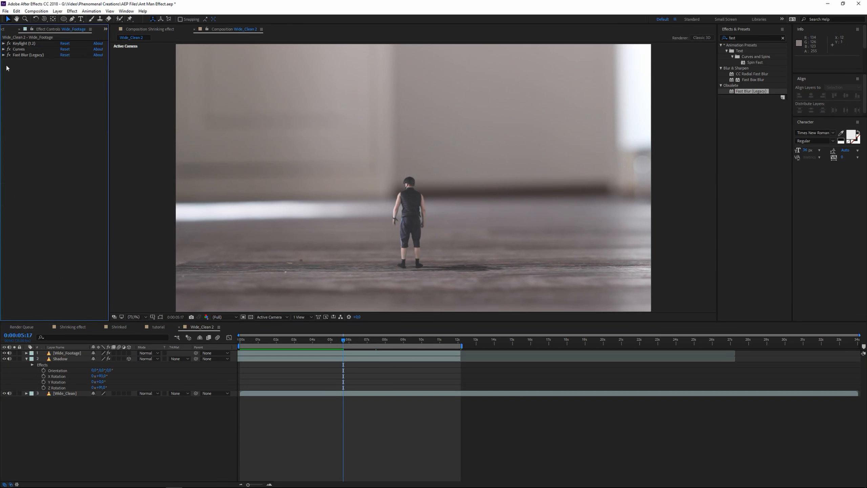
left_click(27, 359)
left_click_drag(52, 385, 78, 355)
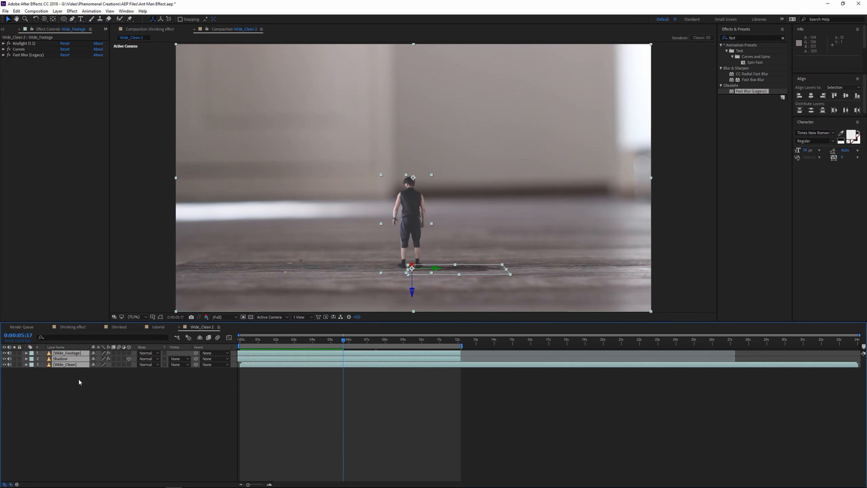
key("ctrl+shift+c")
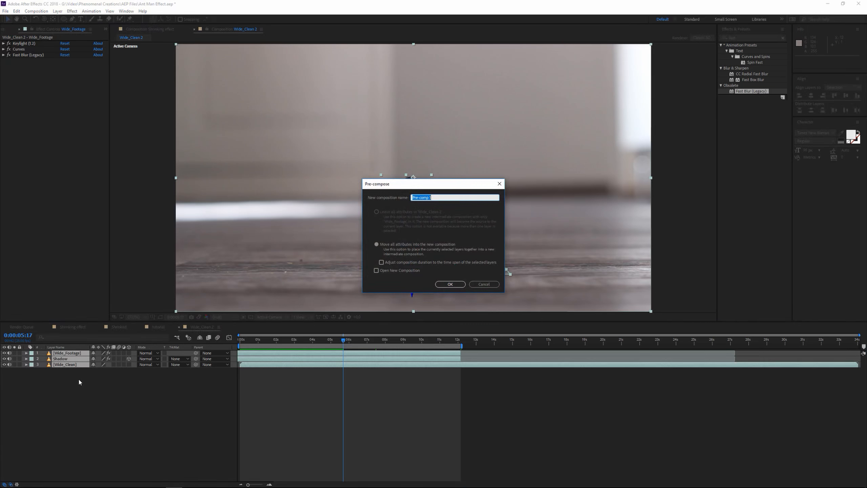
type("Shrinked_tut")
key("Return")
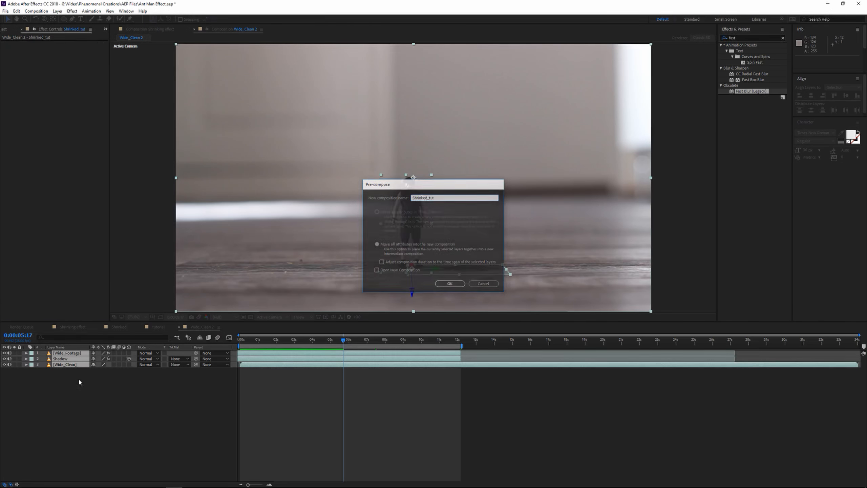
key("Home")
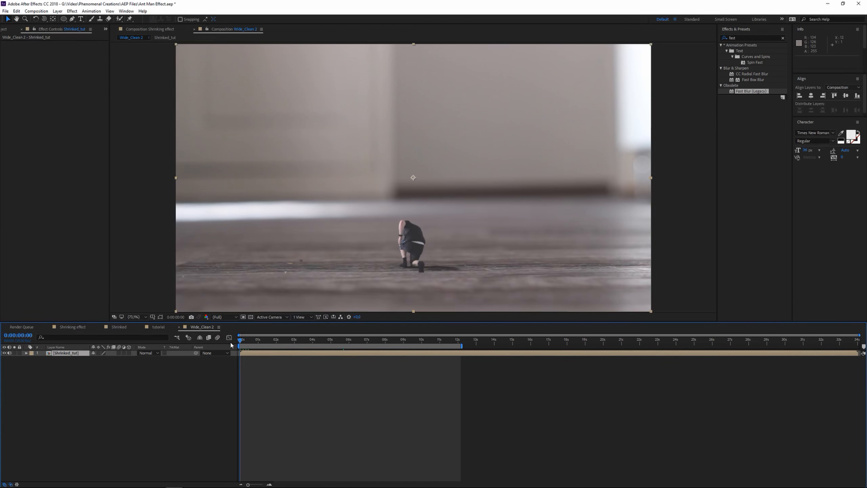
Step: Add the expression wiggle(1,4) to the Shrinked_tut layer's Anchor Point and preview the camera shake
key("a")
left_click(43, 359, "alt")
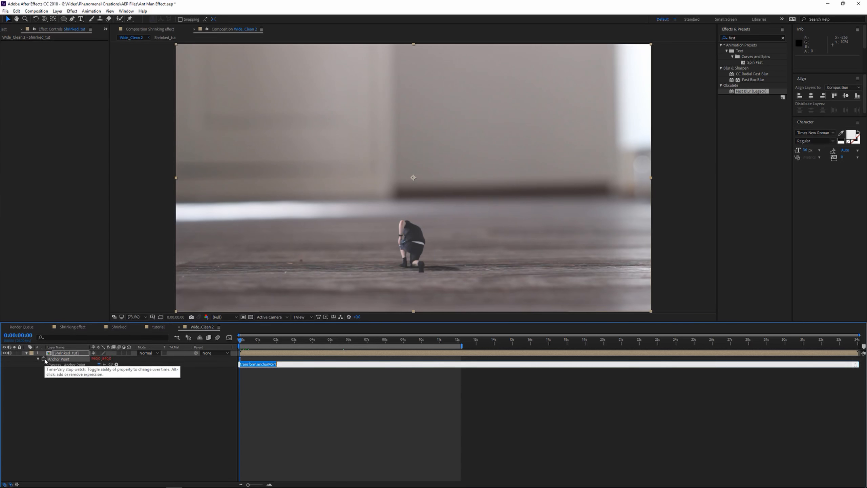
type("wiggle(1,4")
left_click(182, 418)
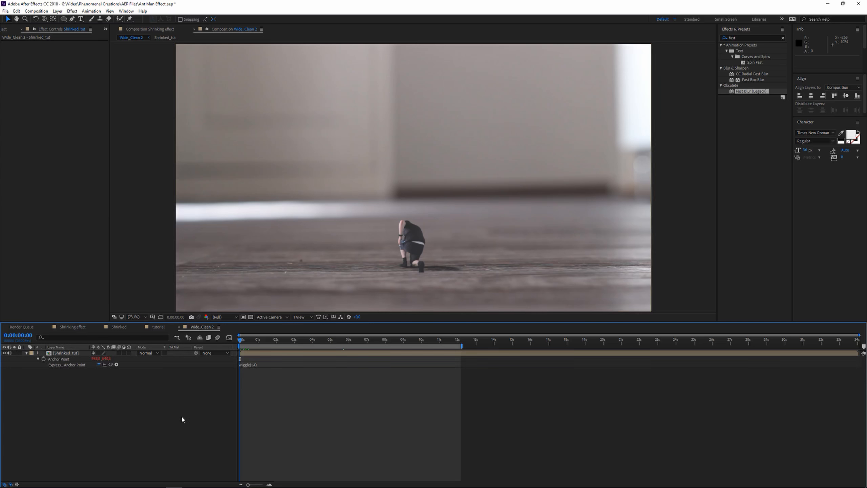
key("space")
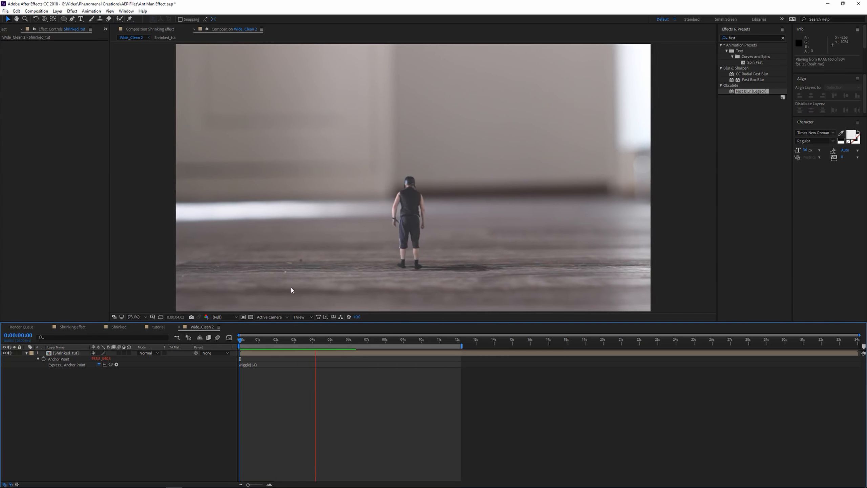
key("space")
Step: Add the expression wiggle(1,0.5) to the Shrinked_tut layer's Rotation and preview the motion
left_click(69, 353)
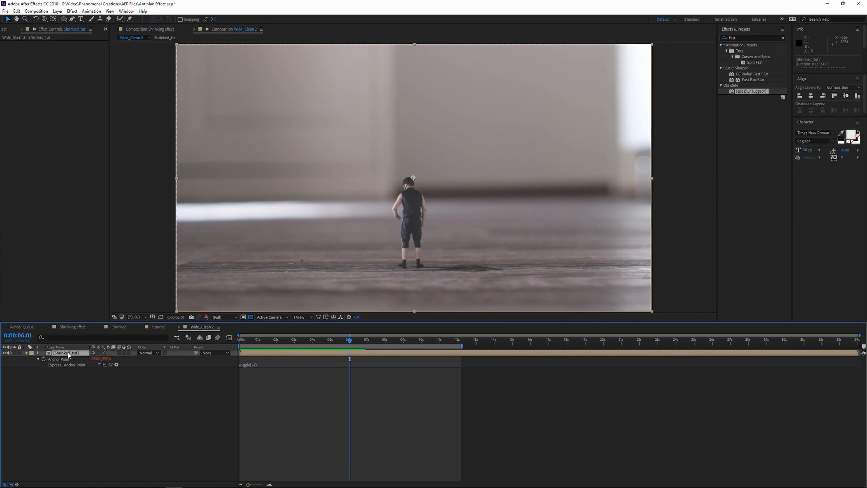
key("r")
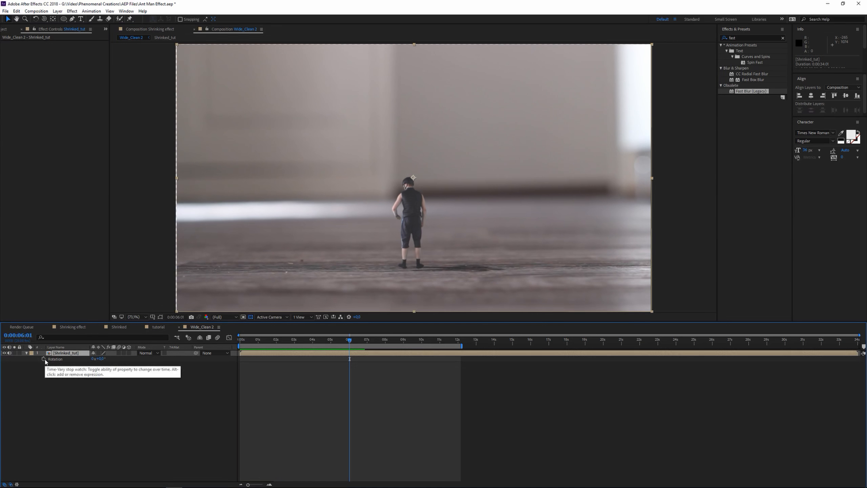
left_click(44, 359, "alt")
type("wiggle(1,0.5")
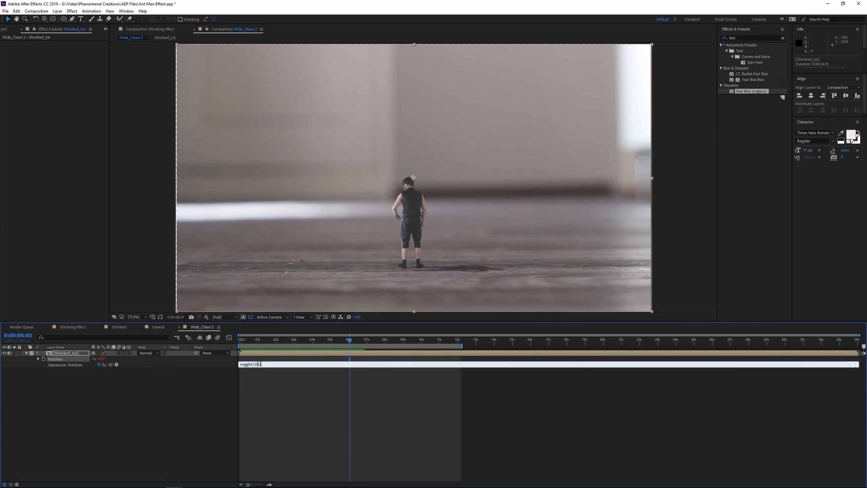
left_click(267, 380)
key("space")
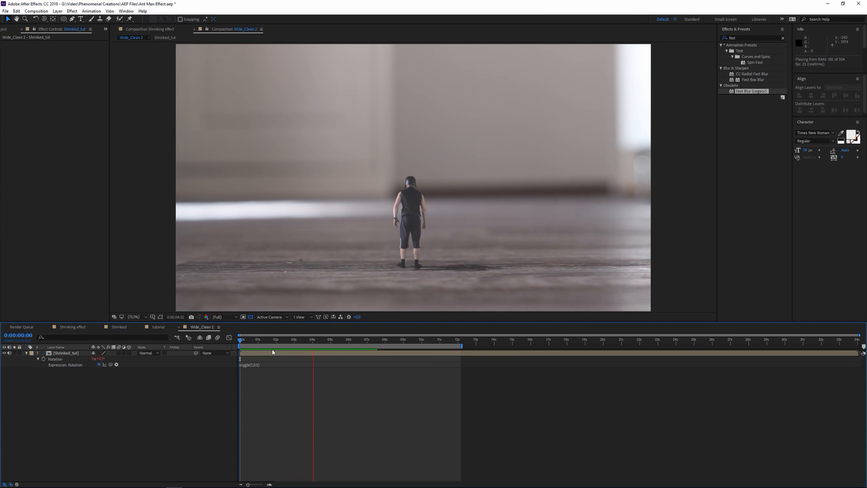
Step: Change the Rotation expression on Shrinked_tut to wiggle(1,0.2) and preview the gentler shake
left_click(260, 365)
left_click(259, 364)
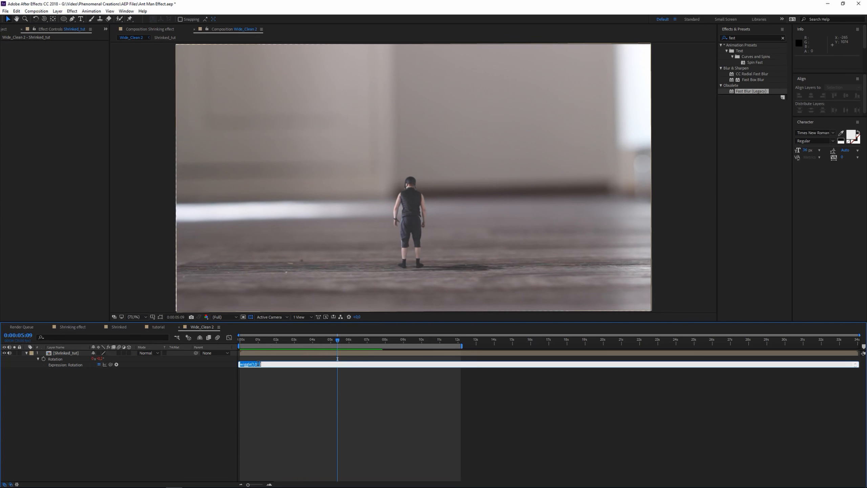
left_click(260, 364)
left_click(275, 382)
key("space")
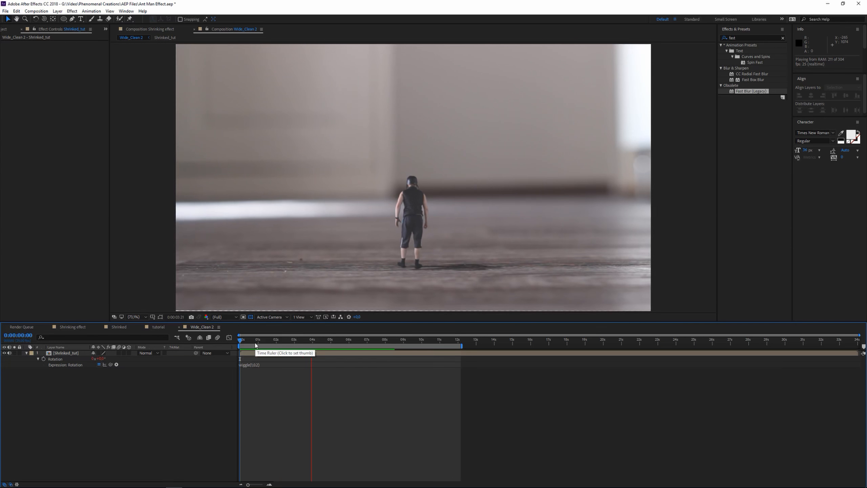
key("space")
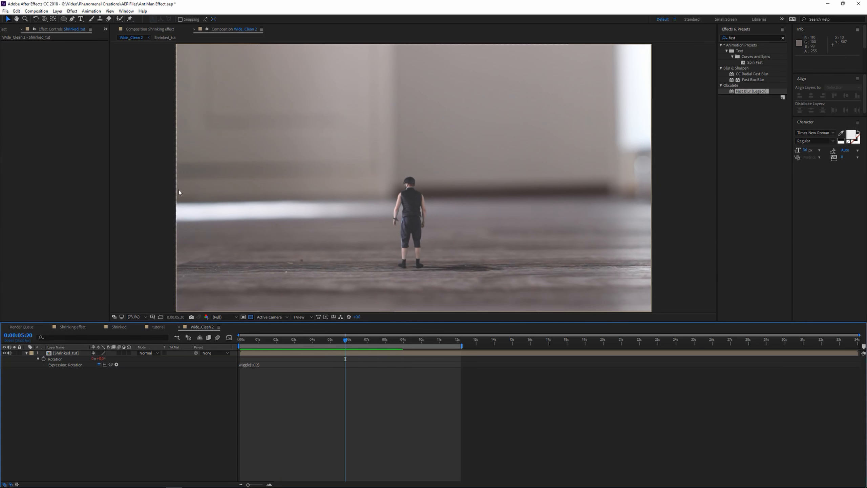
Step: Search the effects for "motion", apply Motion Tile to the Shrinked_tut layer and collapse the layer's properties
left_click(747, 38)
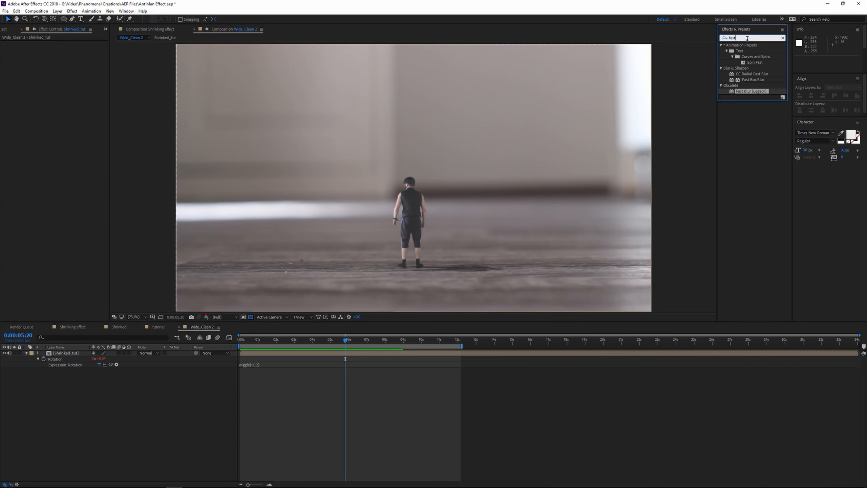
key("BackSpace")
key("BackSpace")
key("BackSpace")
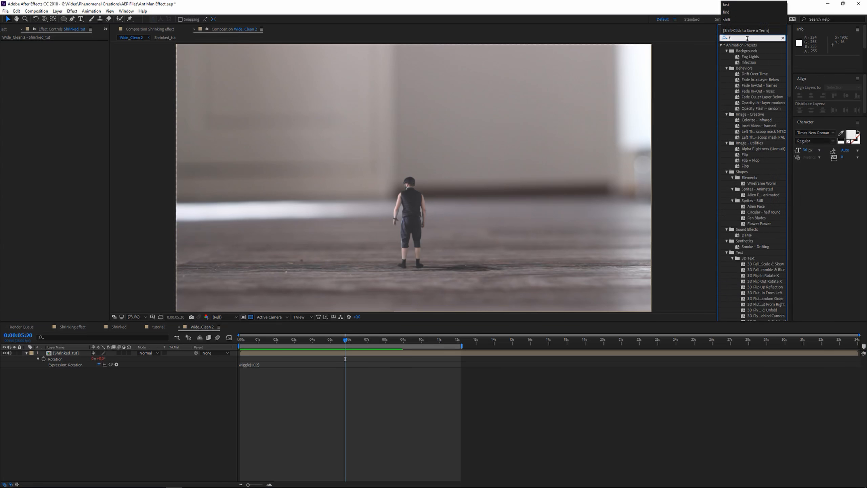
key("BackSpace")
type("motion")
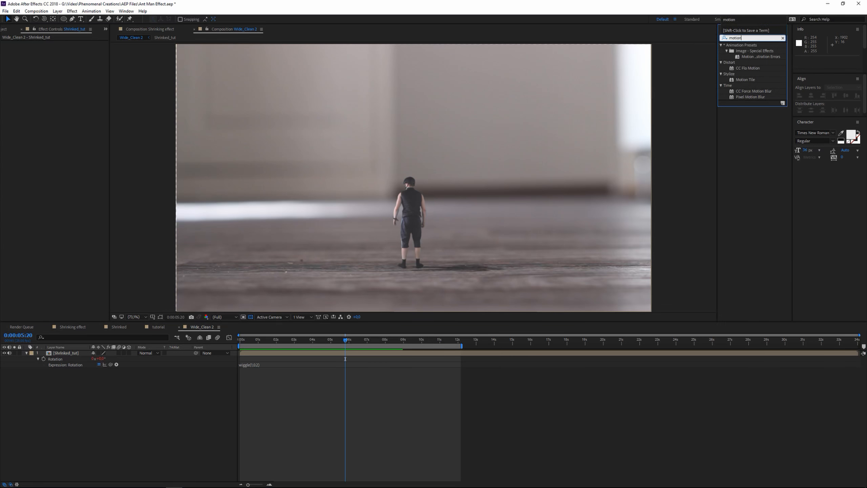
key("BackSpace")
left_click_drag(751, 80, 75, 353)
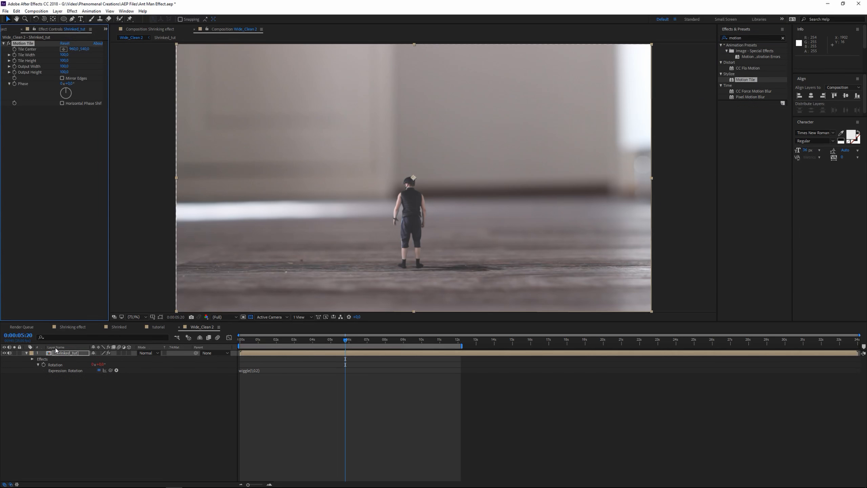
left_click(26, 353)
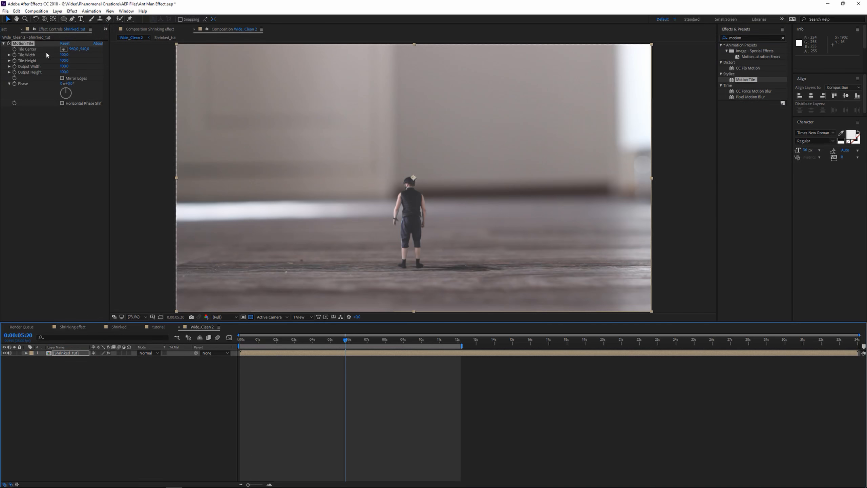
Step: Enlarge the Motion Tile's Output Width and Output Height beyond the frame and enable Mirror Edges
left_click_drag(64, 66, 70, 72)
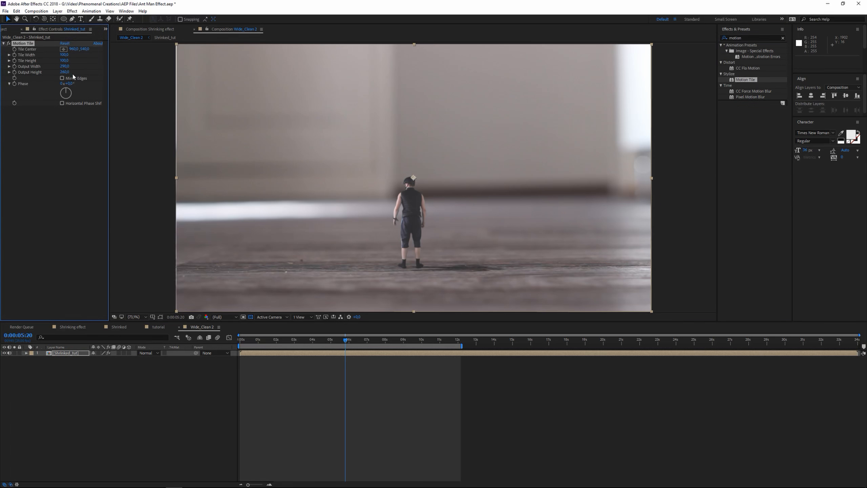
left_click(62, 78)
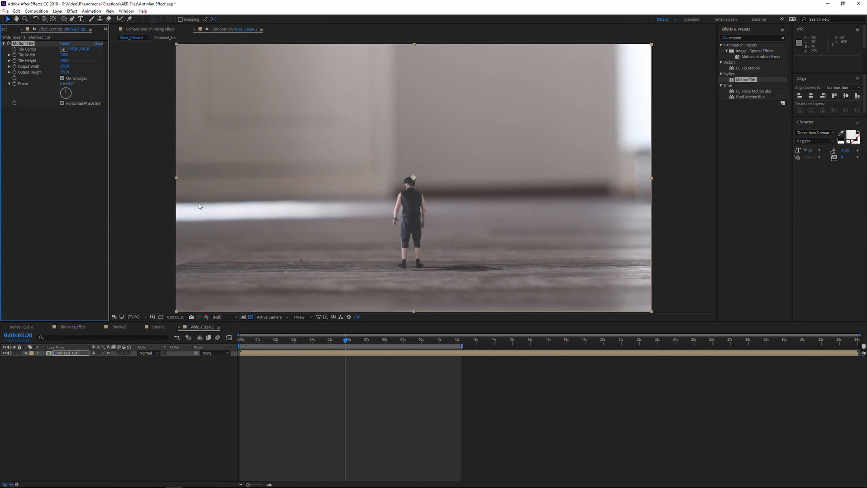
left_click_drag(338, 220, 285, 197)
key("ctrl+z")
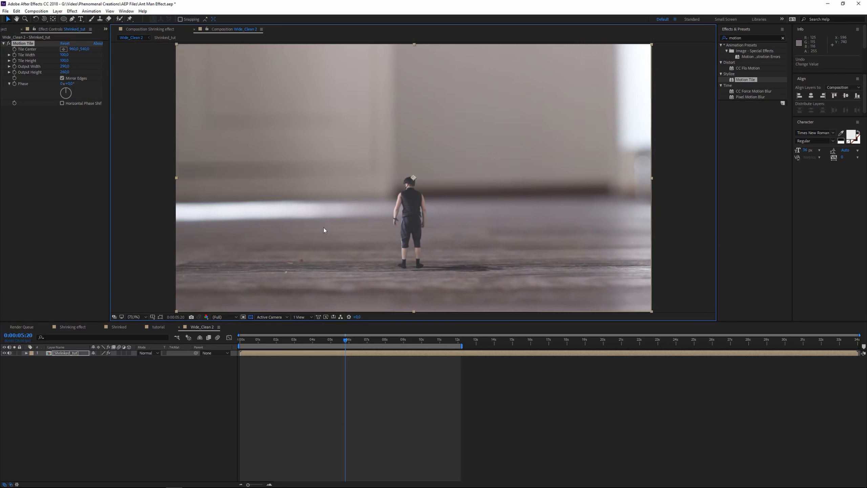
Step: Preview the shaking Shrinked_tut shot from the start to check the frame edges
left_click_drag(265, 341, 238, 343)
key("space")
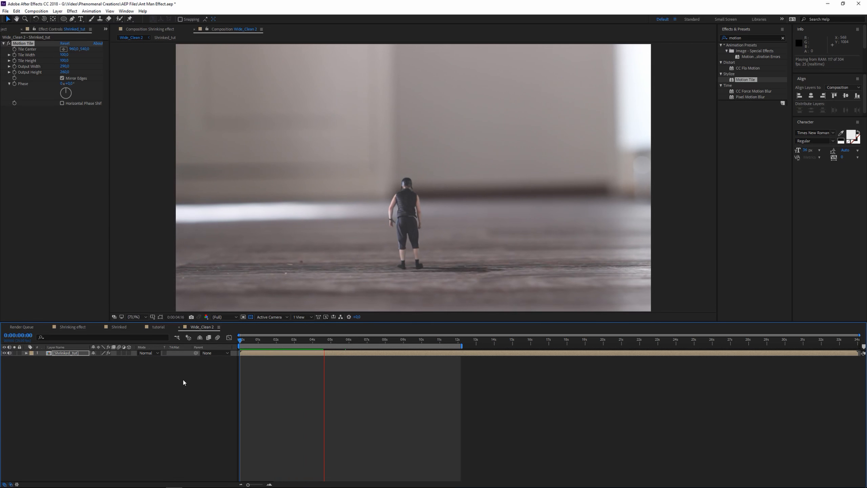
key("space")
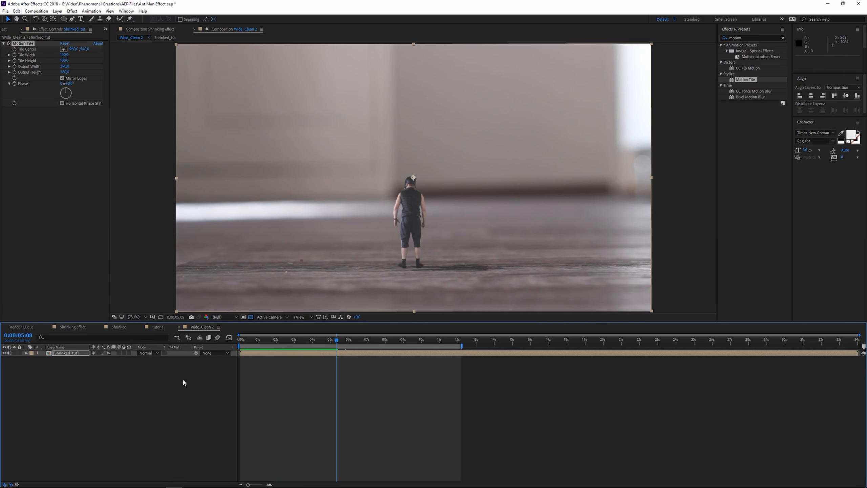
Step: Add the Falling Ashes clip from the AVFX Assets folder above the Shrinked_tut layer in Wide_Clean 2
left_click(8, 30)
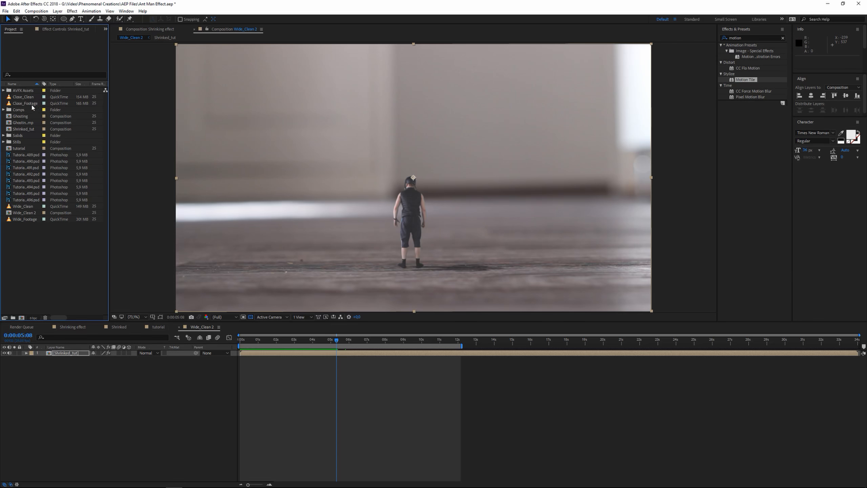
left_click(4, 90)
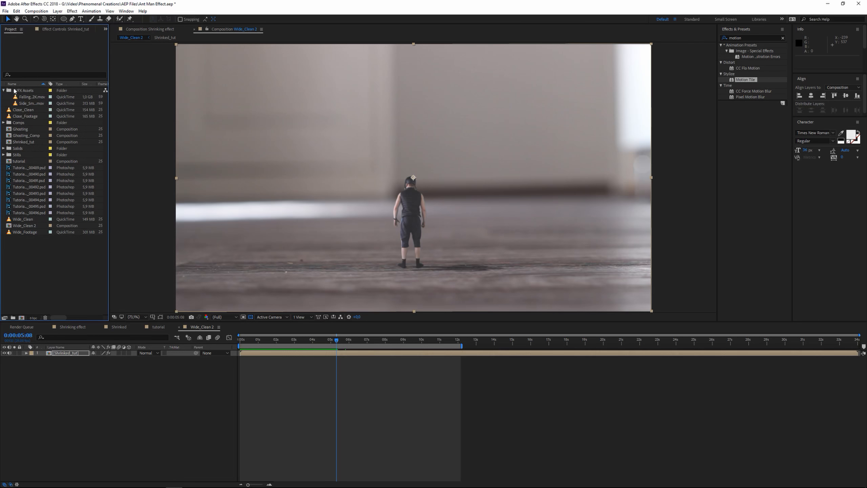
left_click(33, 90)
left_click_drag(38, 97, 75, 352)
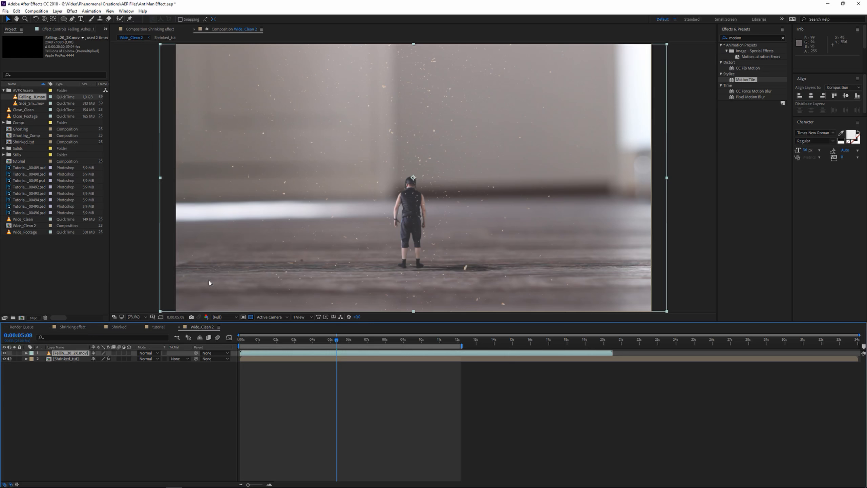
Step: Time-stretch the Falling Ashes layer by a factor of 200 and preview the slowed particles
left_click_drag(249, 344, 338, 348)
right_click(278, 354)
mouse_move(345, 117)
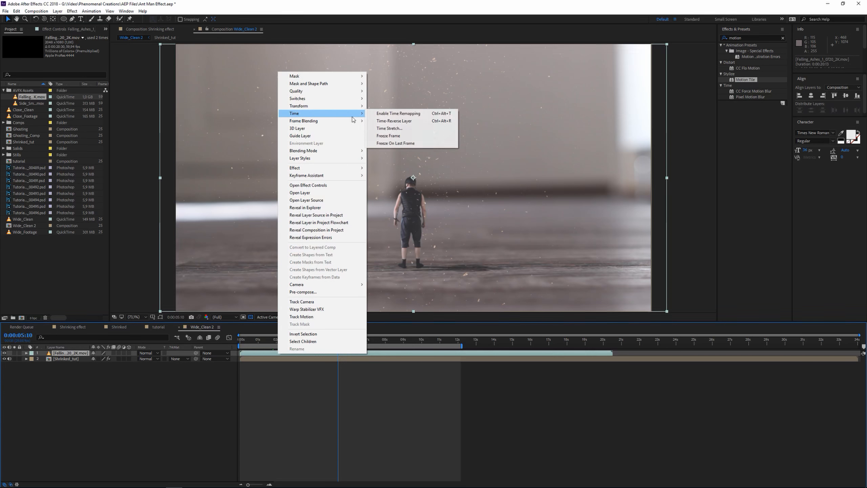
left_click(390, 129)
type("200")
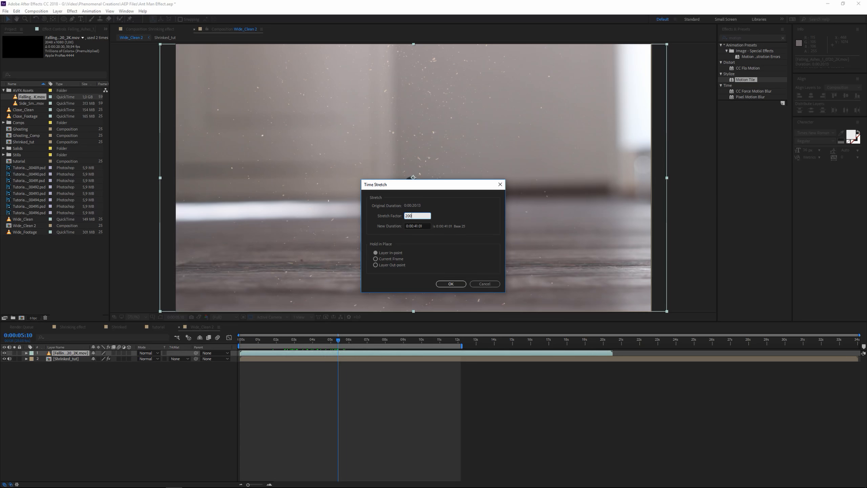
key("Return")
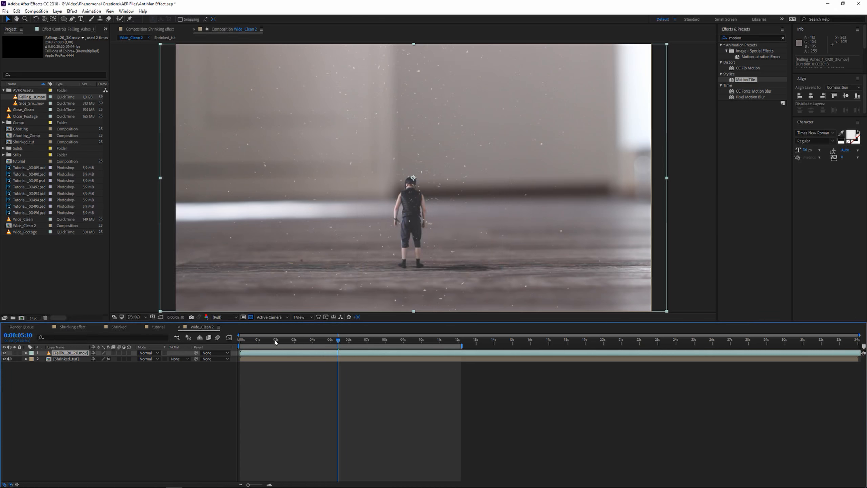
left_click(275, 340)
key("space")
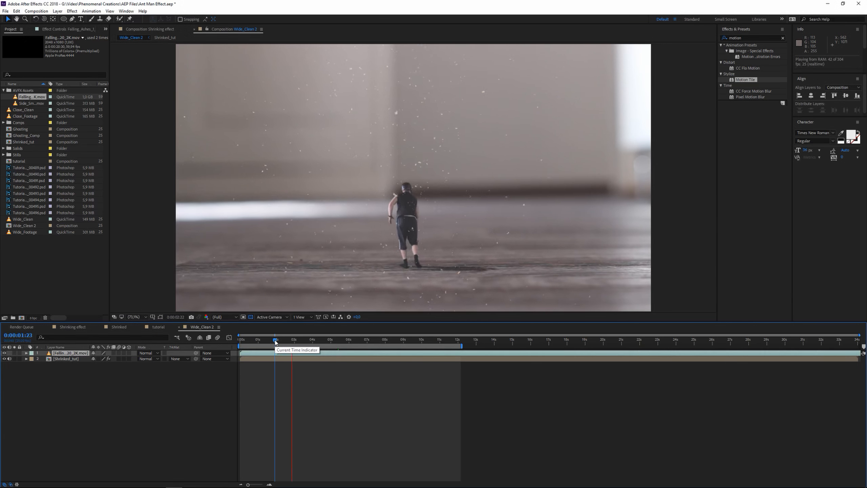
Step: Scale the Falling Ashes layer to 151%
left_click(70, 353)
key("s")
left_click(101, 358)
type("151")
key("Return")
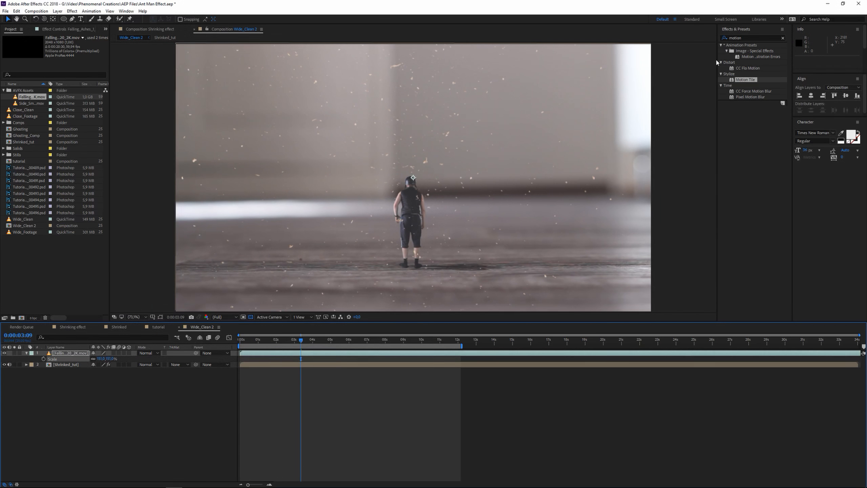
Step: Apply Camera Lens Blur to the Falling Ashes layer, increasing its Blur Radius and setting the iris shape to Decagon
double_click(744, 40)
type("lensc")
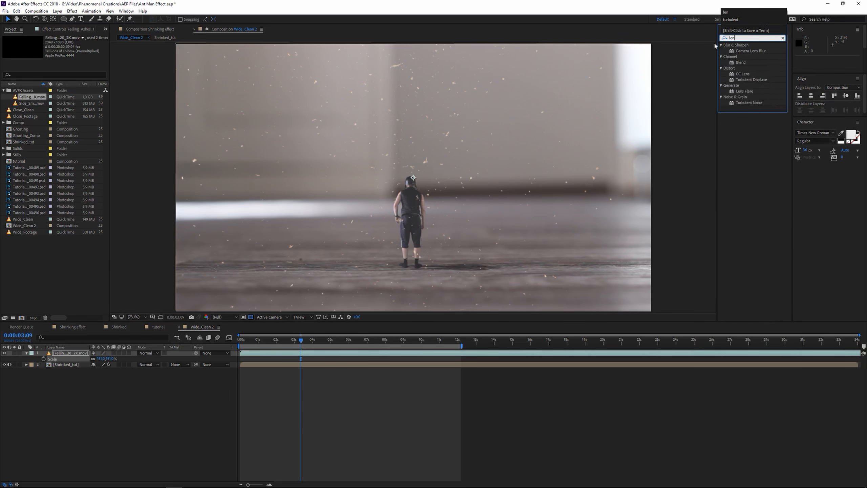
key("BackSpace")
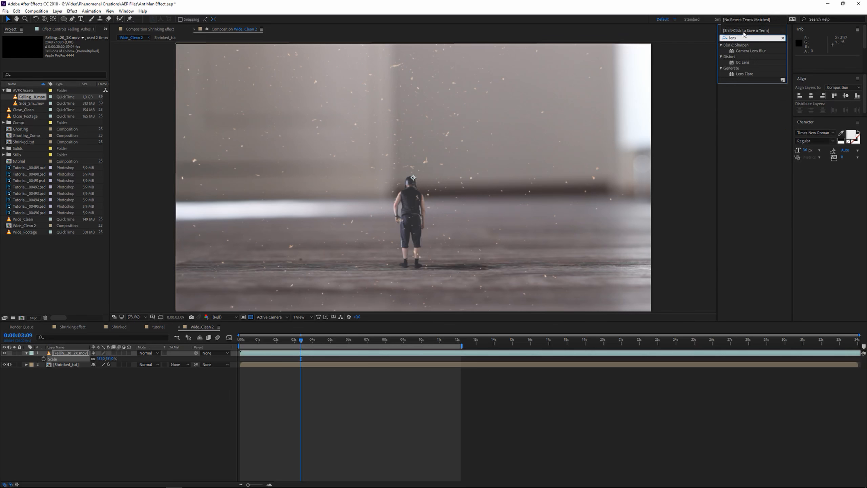
left_click_drag(750, 50, 82, 353)
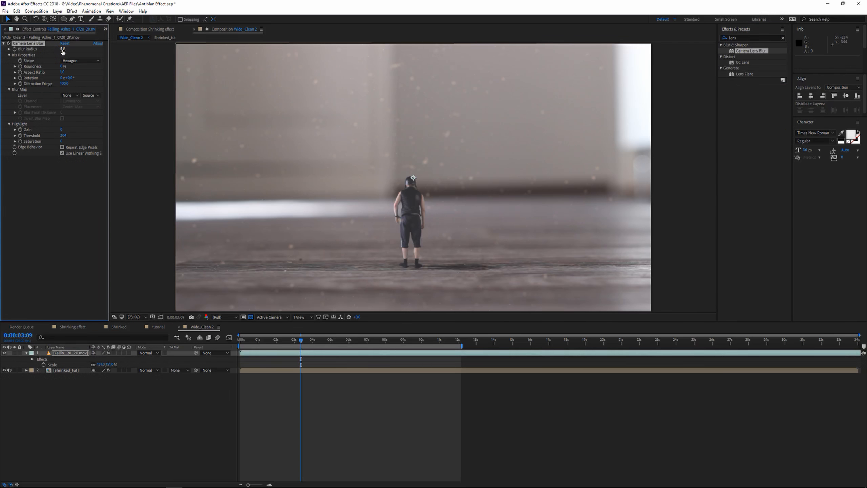
left_click(78, 60)
left_click(77, 121)
Step: Lower the Falling Ashes layer's Opacity to 40%
key("t")
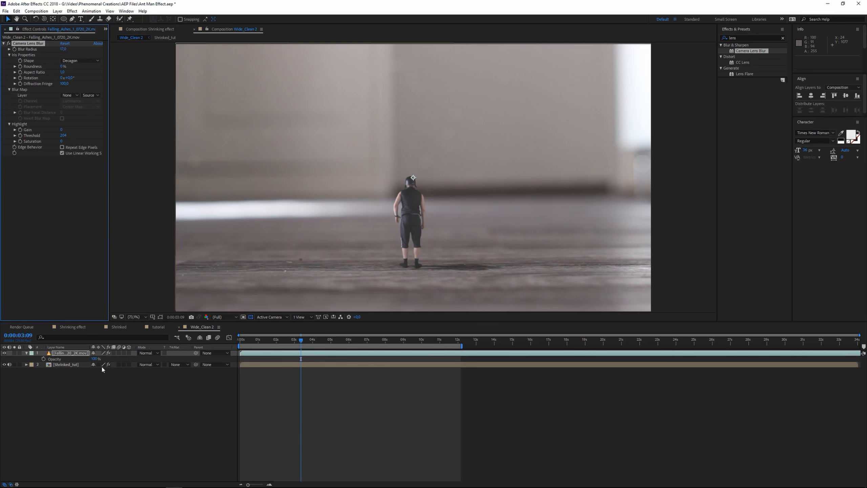
left_click(96, 359)
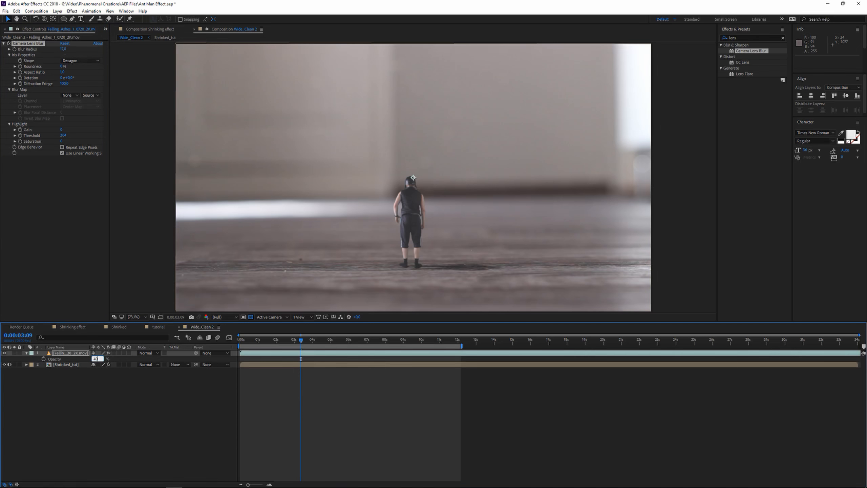
key("Return")
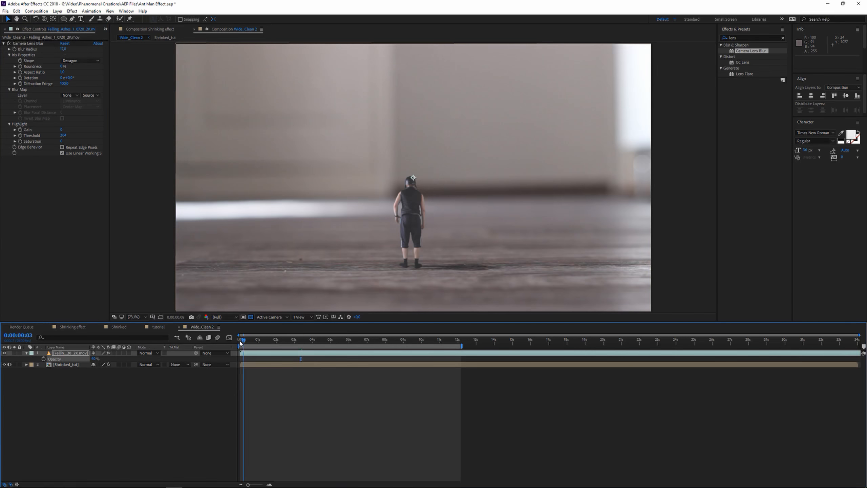